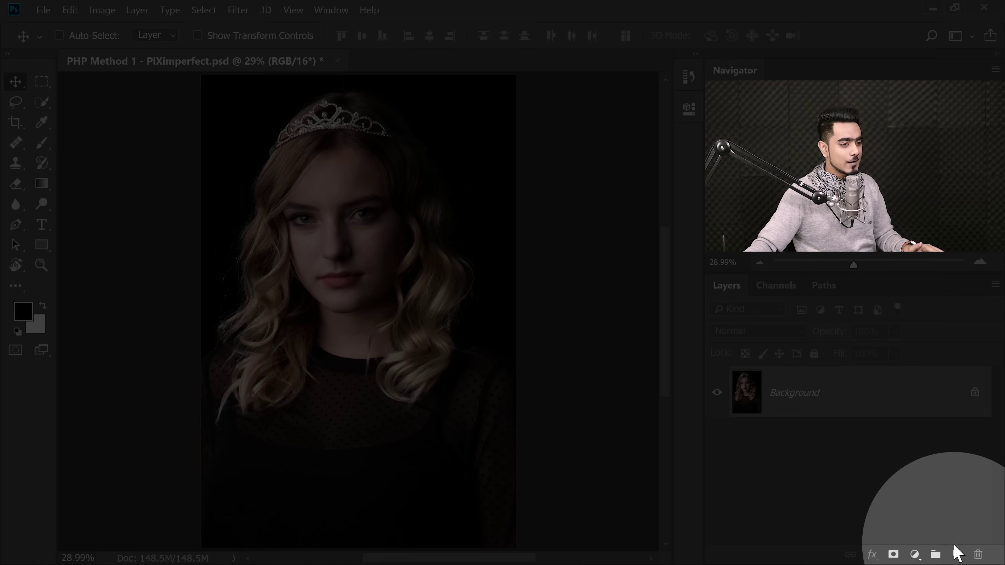
- Create a new empty layer above the Background and activate the Healing Brush Tool
{"action": "left_click", "coordinate": [958, 554]}
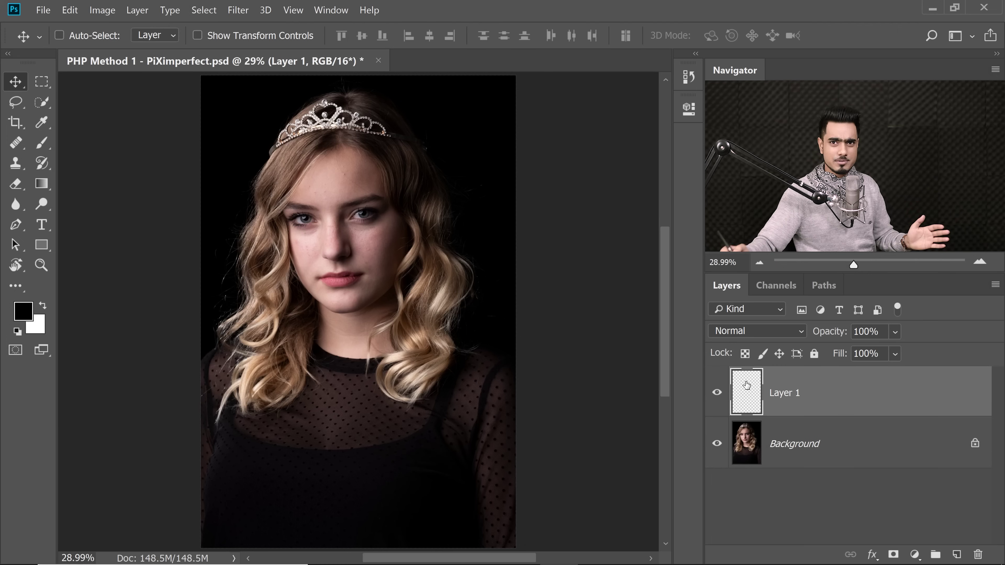
{"action": "left_click_drag", "start_coordinate": [342, 237], "coordinate": [383, 188]}
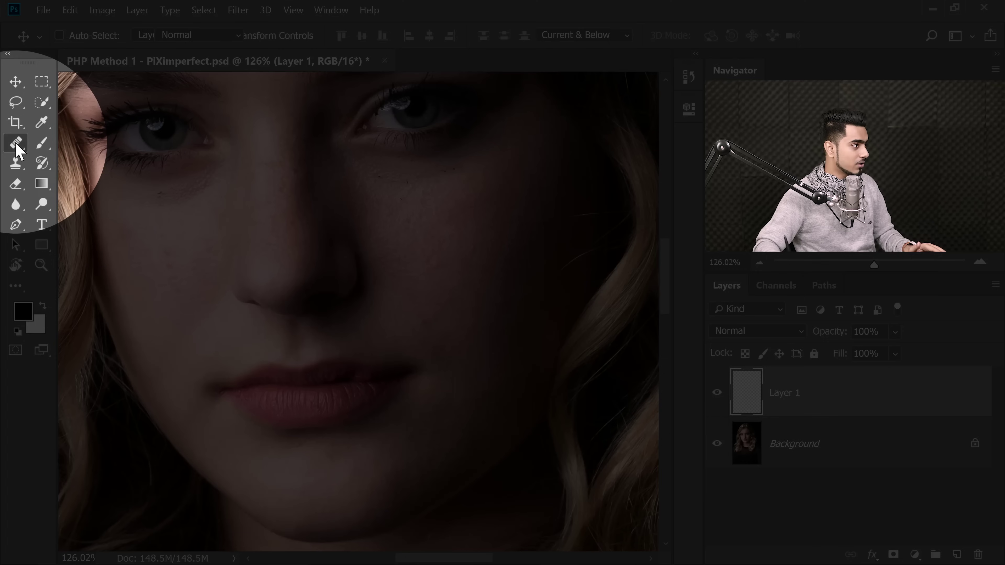
{"action": "left_click", "coordinate": [17, 150]}
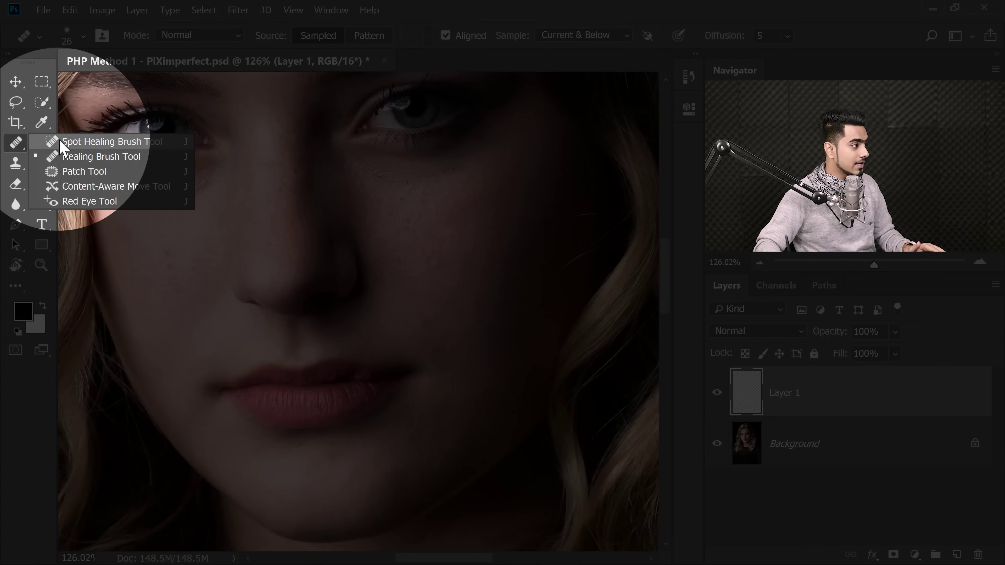
{"action": "left_click", "coordinate": [92, 157]}
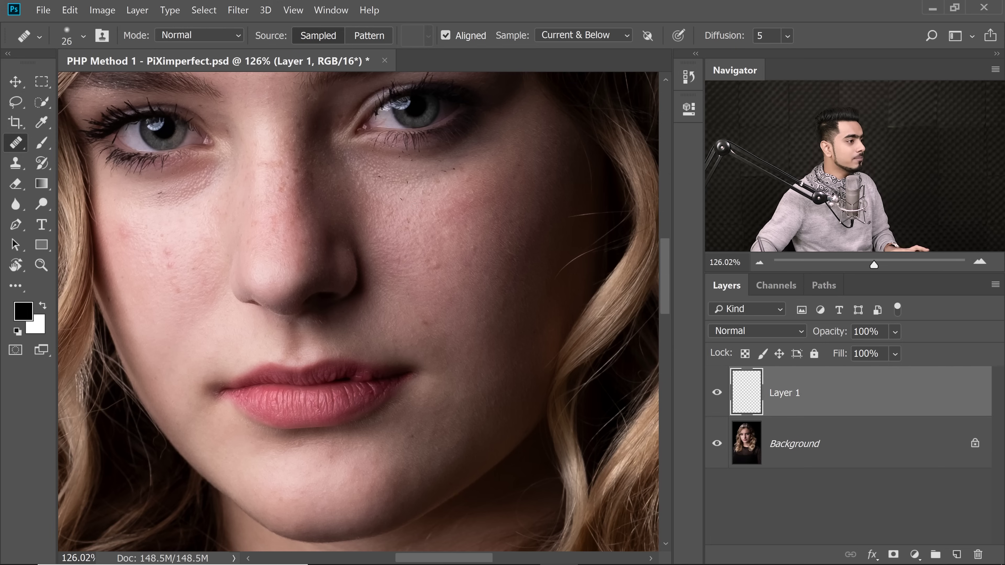
- Heal small blemishes on the forehead on the new layer with a size 30 brush, sampling clean skin nearby
{"action": "left_click_drag", "start_coordinate": [323, 170], "coordinate": [352, 170]}
{"action": "left_click_drag", "start_coordinate": [307, 138], "coordinate": [336, 318]}
{"action": "left_click_drag", "start_coordinate": [325, 158], "coordinate": [318, 269]}
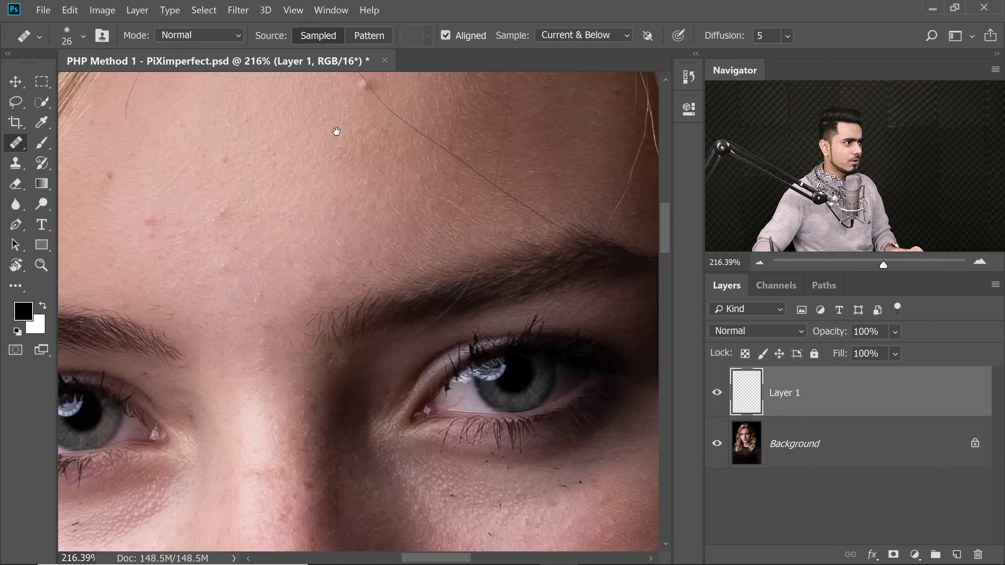
{"action": "left_click_drag", "start_coordinate": [337, 130], "coordinate": [328, 242]}
{"action": "left_click_drag", "start_coordinate": [264, 206], "coordinate": [310, 227]}
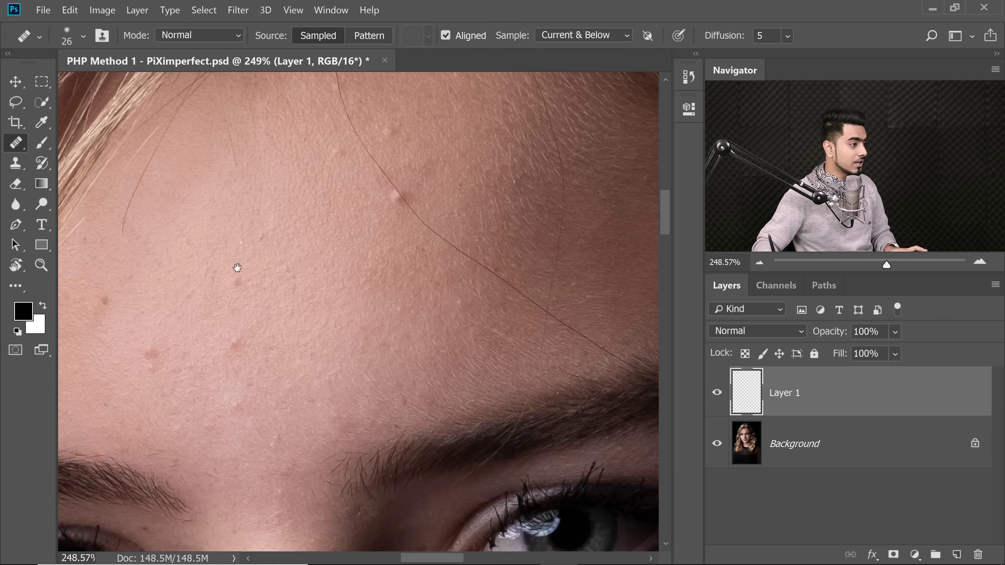
{"action": "left_click_drag", "start_coordinate": [229, 273], "coordinate": [248, 273]}
{"action": "left_click_drag", "start_coordinate": [253, 261], "coordinate": [307, 247]}
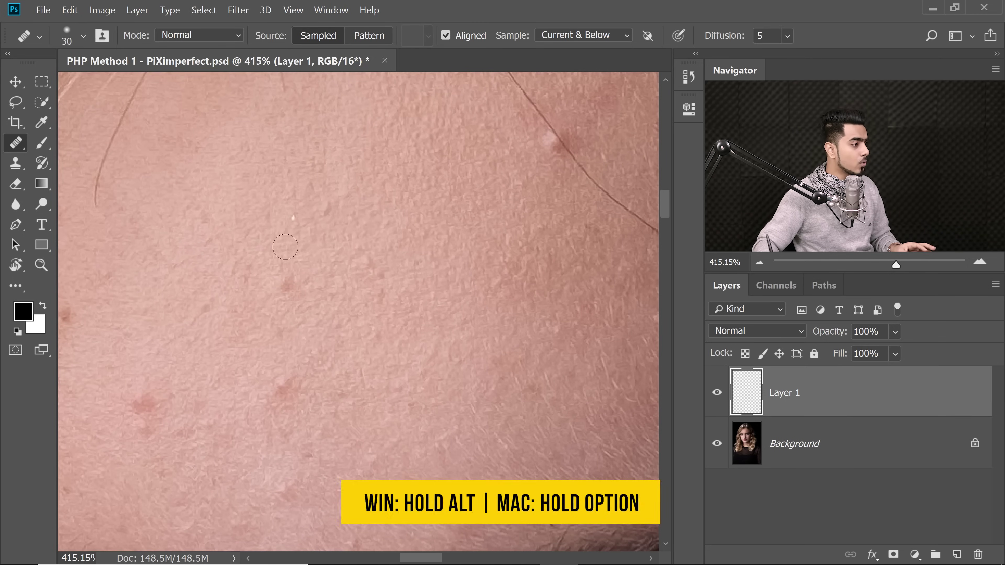
{"action": "key", "text": "alt"}
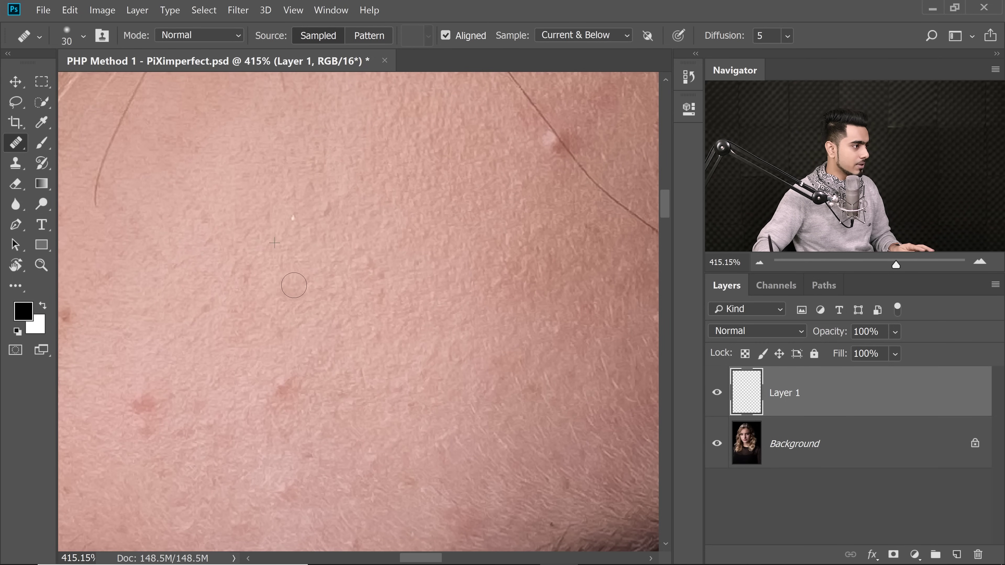
{"action": "left_click_drag", "start_coordinate": [268, 227], "coordinate": [268, 250]}
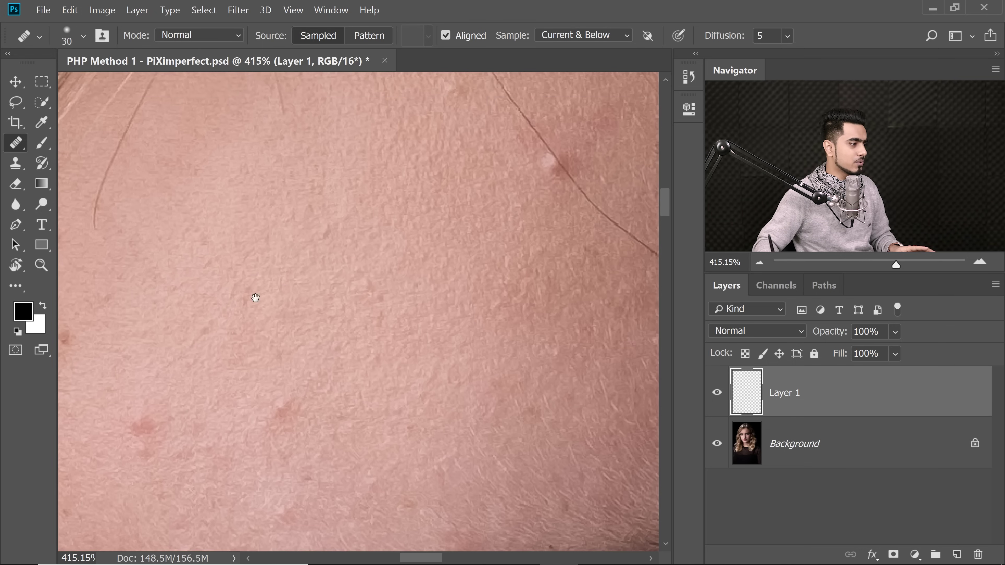
{"action": "left_click_drag", "start_coordinate": [256, 297], "coordinate": [386, 273]}
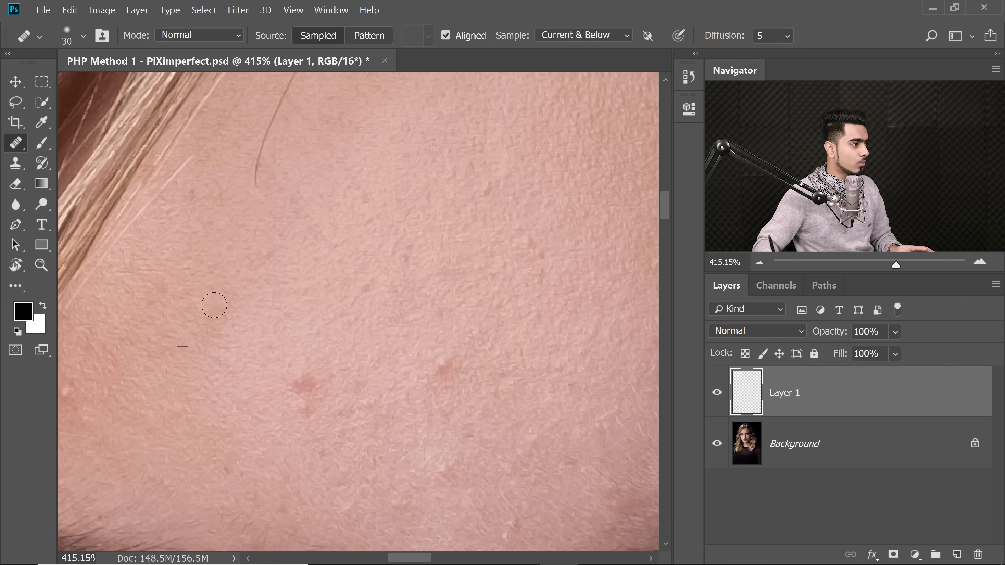
{"action": "left_click_drag", "start_coordinate": [267, 327], "coordinate": [244, 288]}
{"action": "left_click_drag", "start_coordinate": [339, 350], "coordinate": [305, 332]}
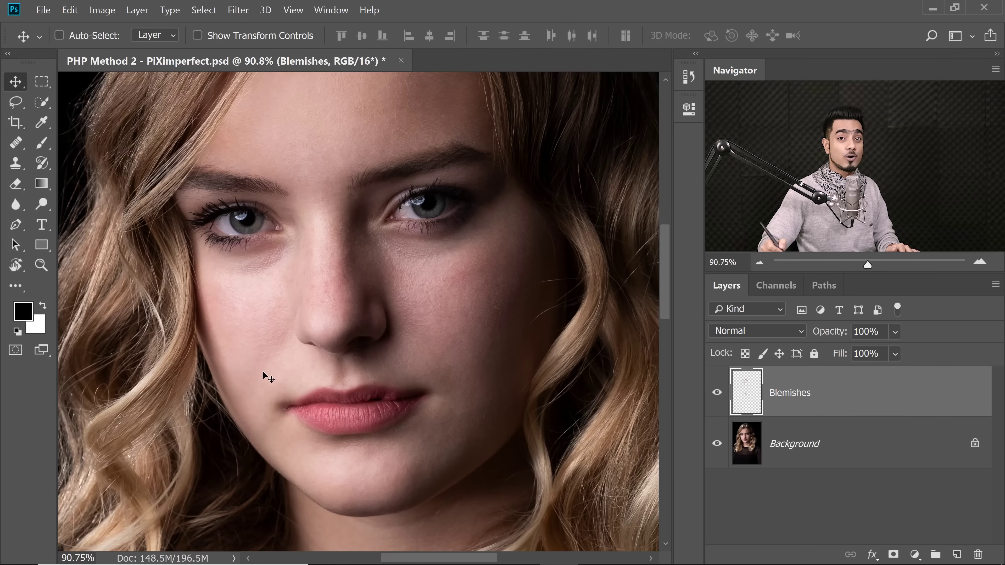
- Hide and show the Blemishes layer to compare the skin before and after healing
{"action": "left_click", "coordinate": [716, 394]}
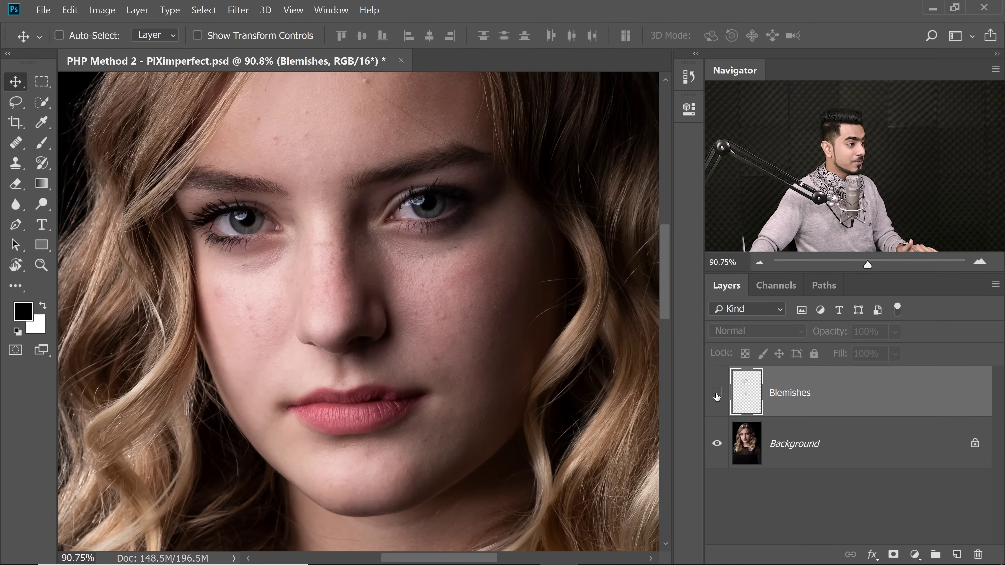
{"action": "left_click", "coordinate": [716, 394]}
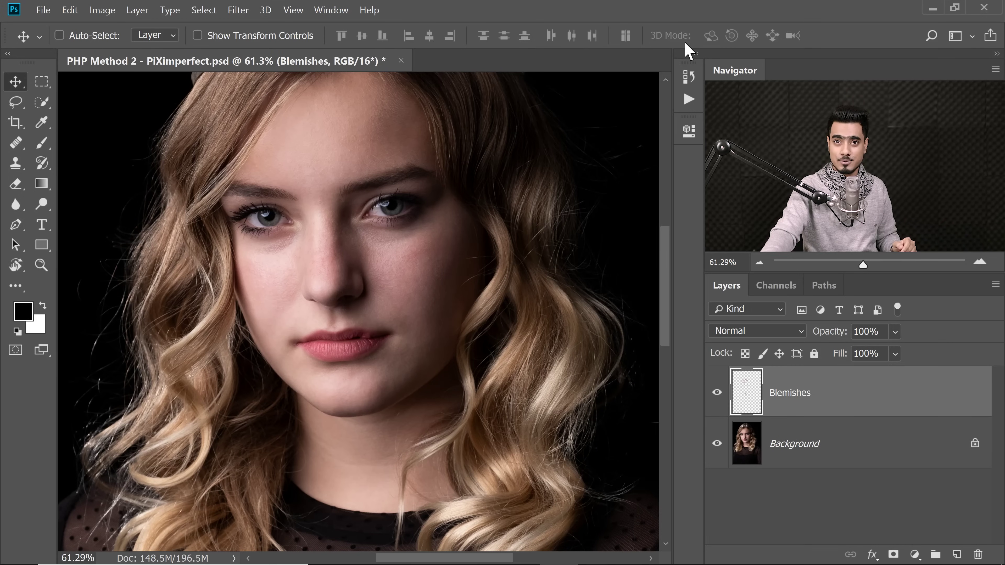
- Show the list of actions, expand the PiX - Frequency Separation set and widen the list to fit the full names
{"action": "left_click", "coordinate": [330, 10]}
{"action": "left_click", "coordinate": [383, 89]}
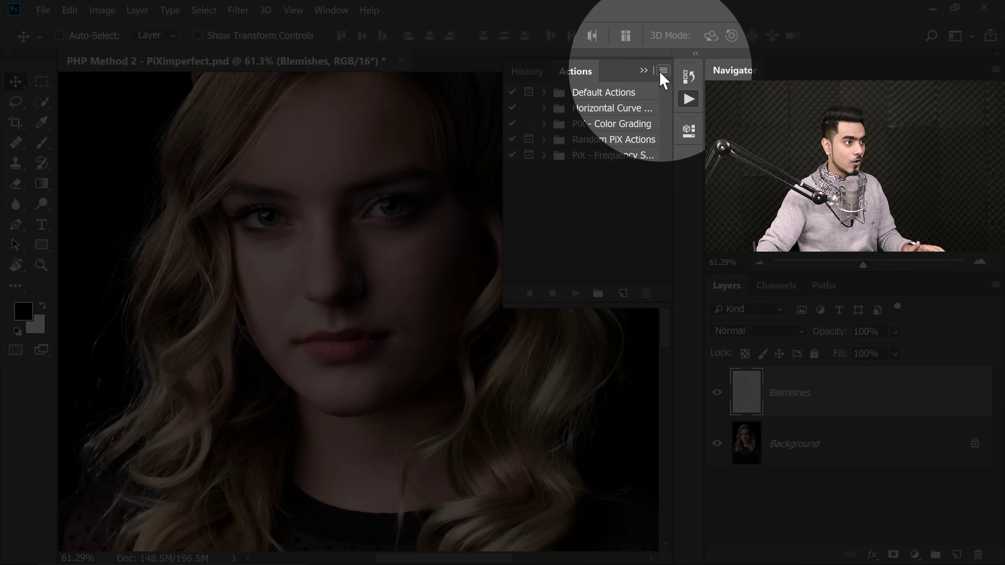
{"action": "left_click", "coordinate": [663, 71]}
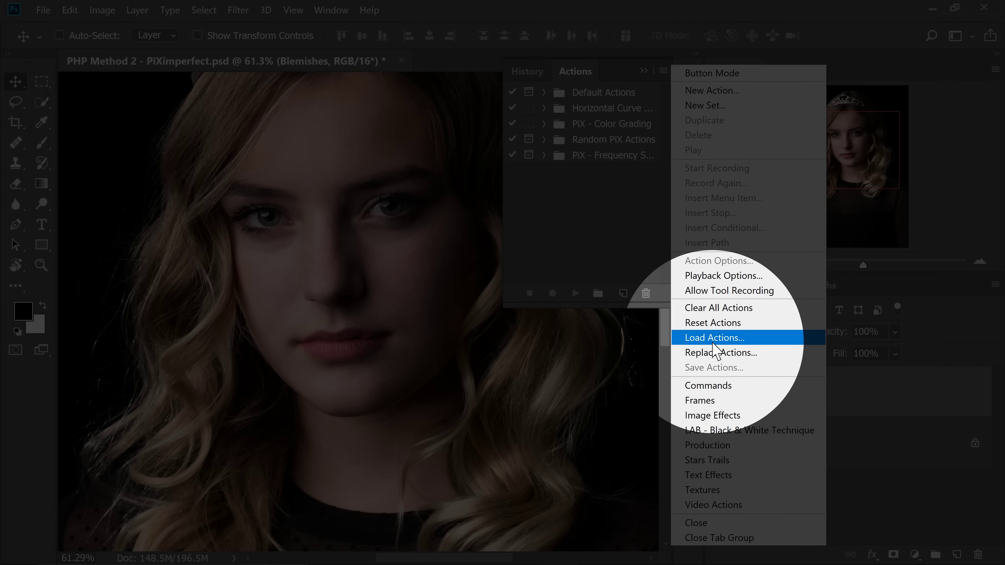
{"action": "left_click", "coordinate": [585, 196]}
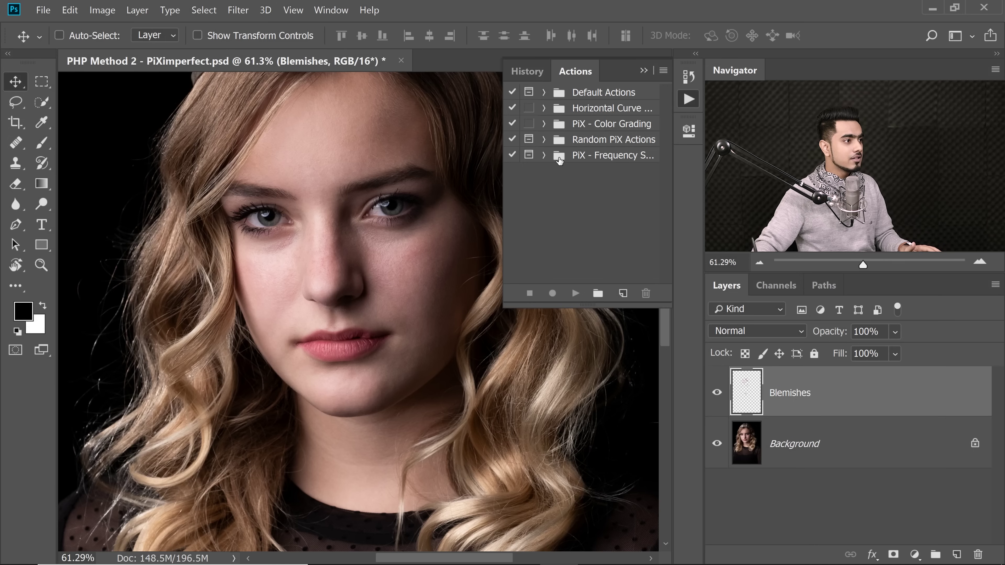
{"action": "left_click", "coordinate": [544, 156]}
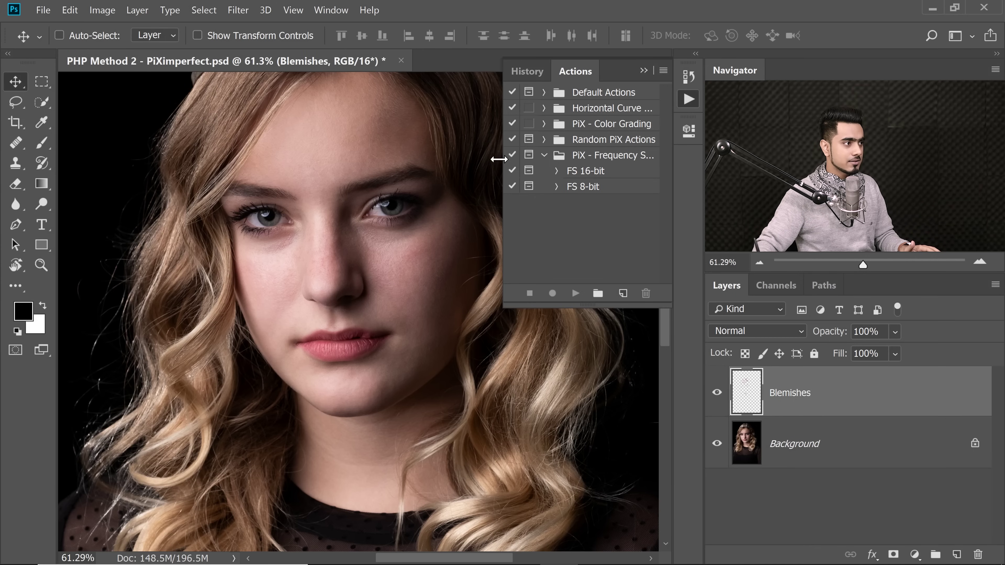
{"action": "left_click_drag", "start_coordinate": [504, 165], "coordinate": [454, 166]}
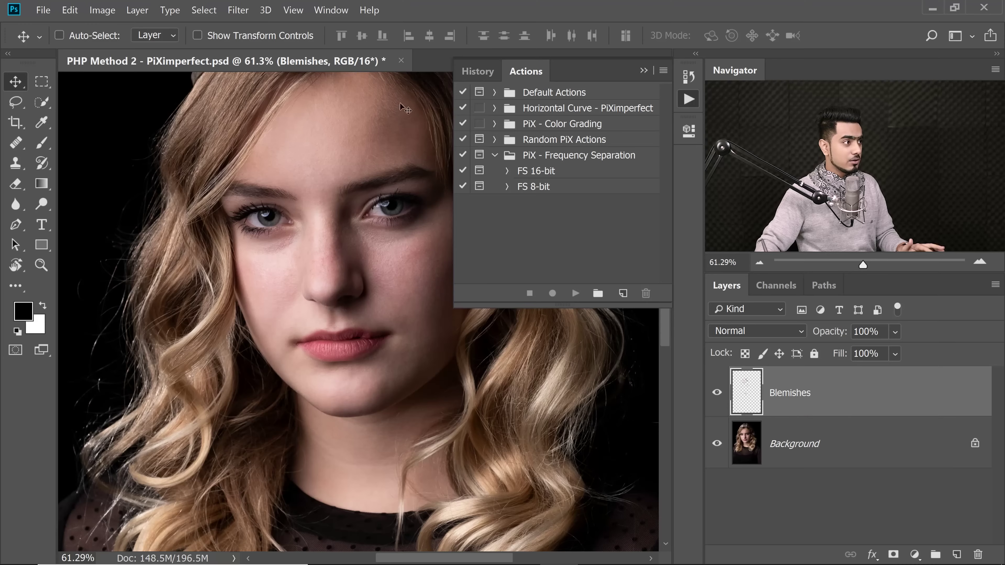
- Check the image's colour mode and bits per channel
{"action": "left_click", "coordinate": [102, 10]}
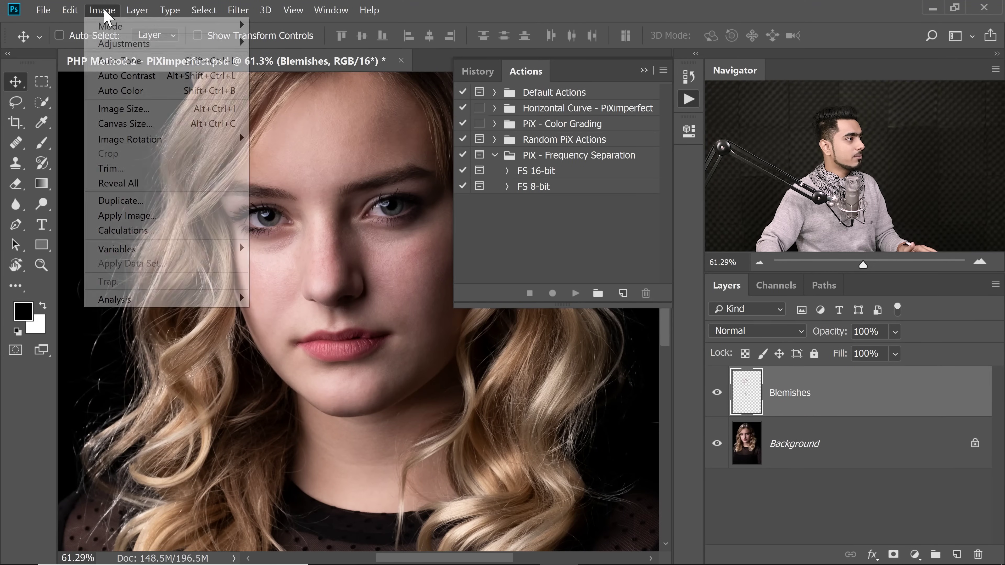
{"action": "mouse_move", "coordinate": [194, 26]}
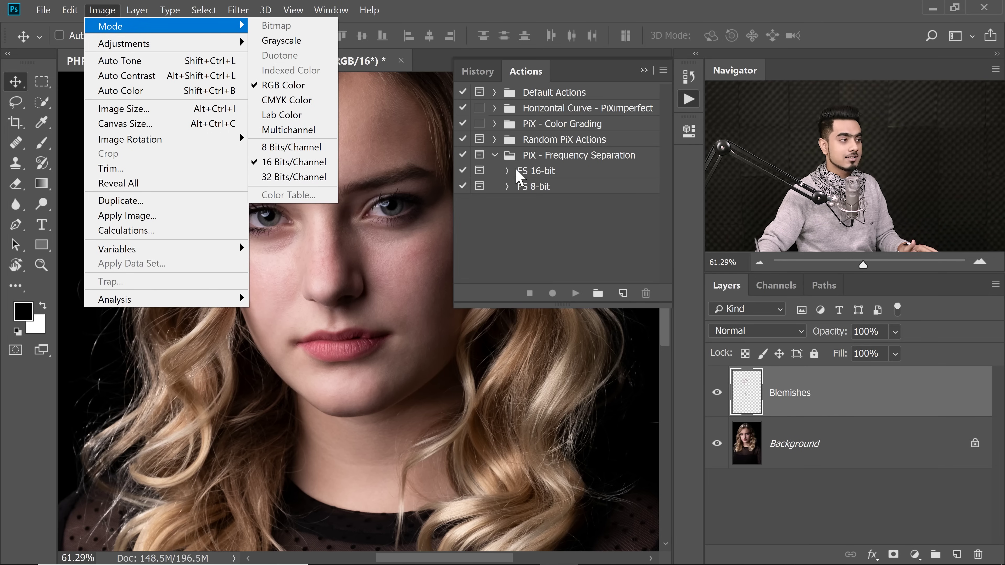
{"action": "left_click", "coordinate": [562, 235]}
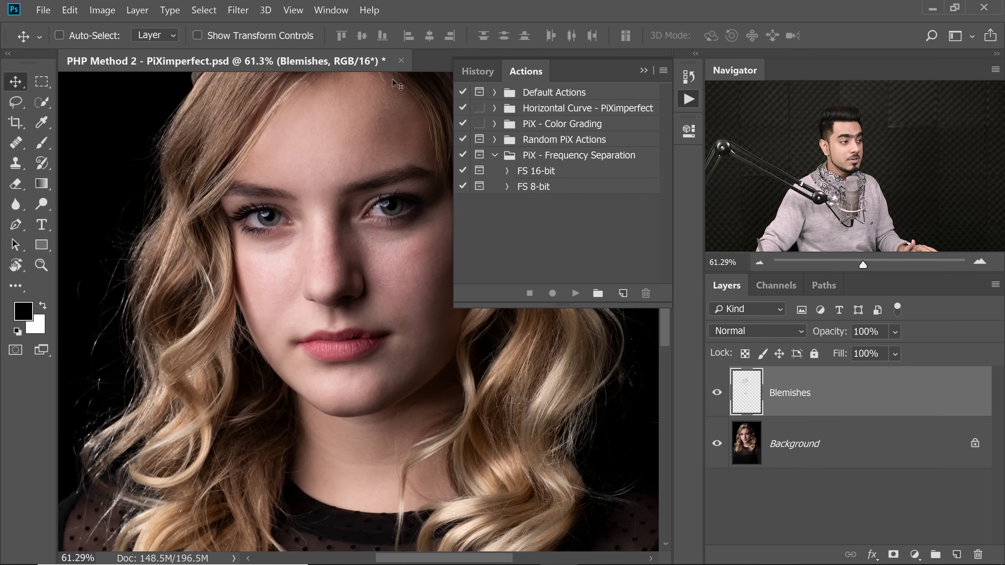
- Run the FS 16-bit action from the PiX - Frequency Separation set and move its Gaussian Blur dialog aside
{"action": "left_click", "coordinate": [552, 173]}
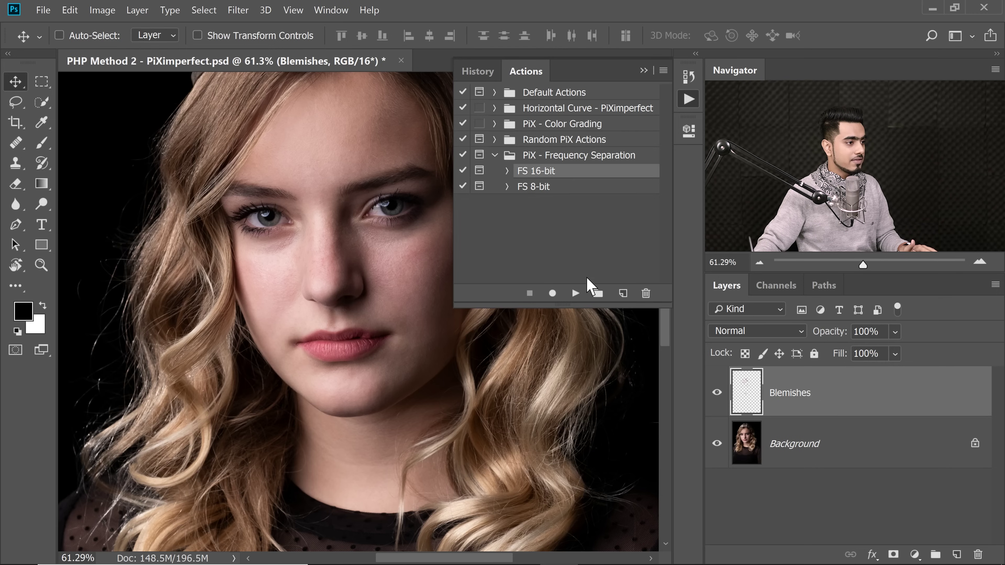
{"action": "left_click", "coordinate": [576, 293]}
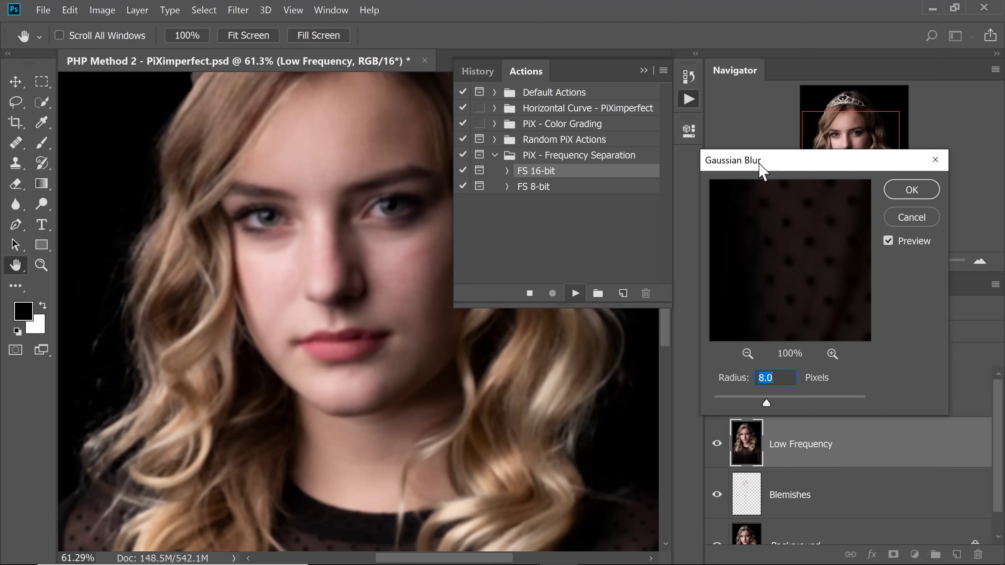
{"action": "left_click_drag", "start_coordinate": [761, 168], "coordinate": [651, 175]}
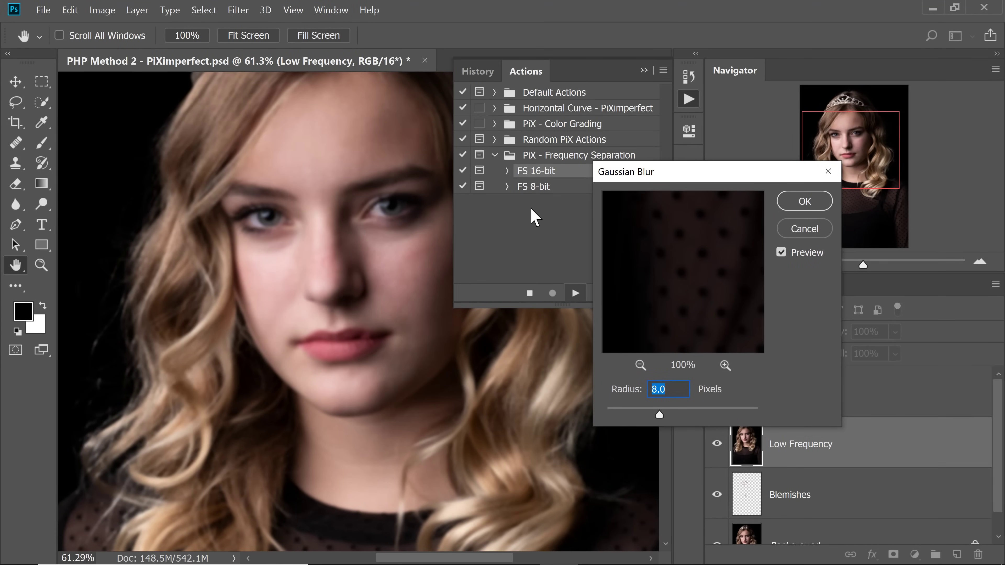
- Adjust the Gaussian Blur radius for the Low Frequency layer while checking the skin texture on the cheek, and apply the blur
{"action": "left_click_drag", "start_coordinate": [308, 161], "coordinate": [359, 162]}
{"action": "left_click_drag", "start_coordinate": [431, 153], "coordinate": [342, 164]}
{"action": "left_click_drag", "start_coordinate": [372, 164], "coordinate": [313, 63]}
{"action": "left_click_drag", "start_coordinate": [604, 416], "coordinate": [608, 420]}
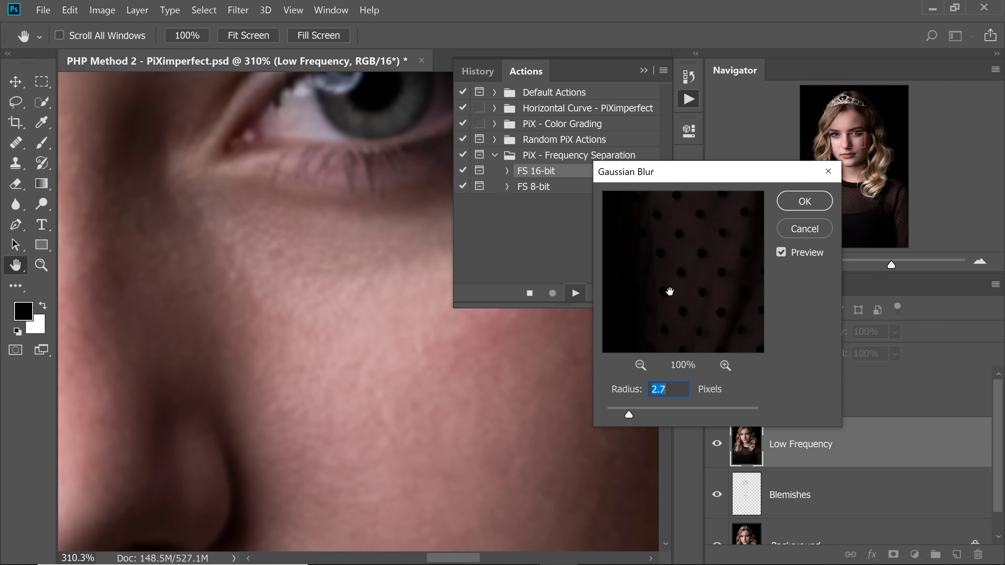
{"action": "left_click_drag", "start_coordinate": [669, 291], "coordinate": [714, 289]}
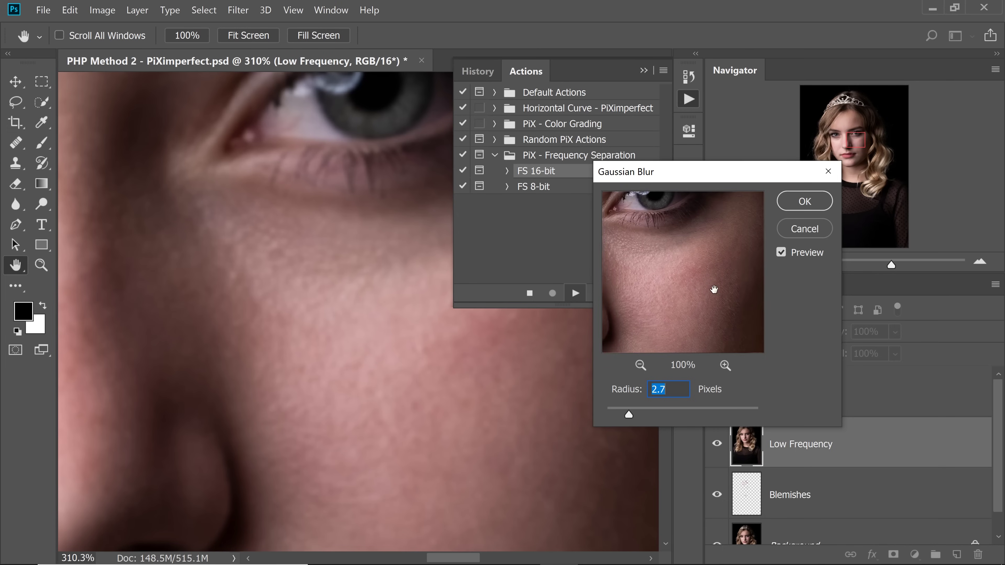
{"action": "left_click", "coordinate": [725, 365]}
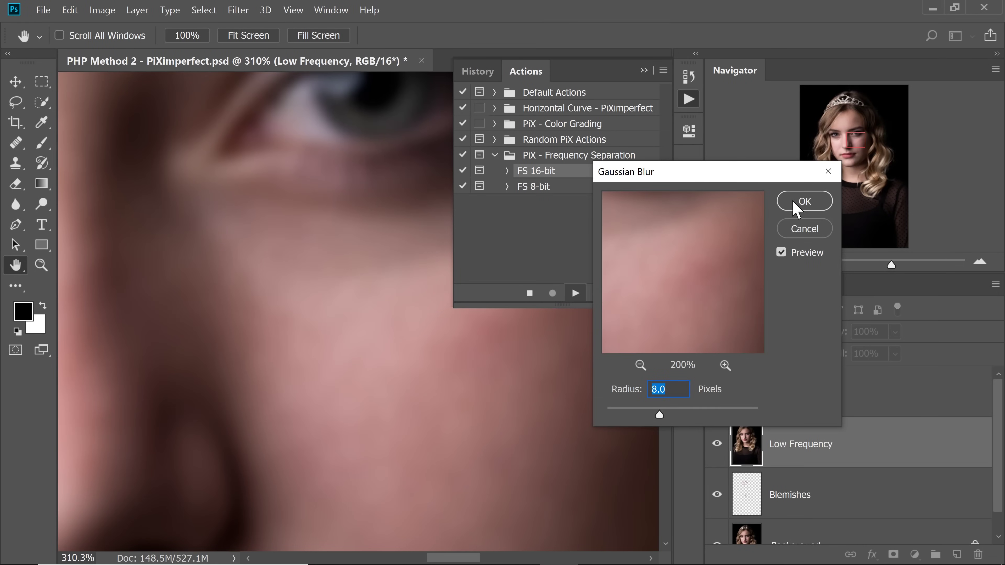
{"action": "left_click", "coordinate": [795, 203]}
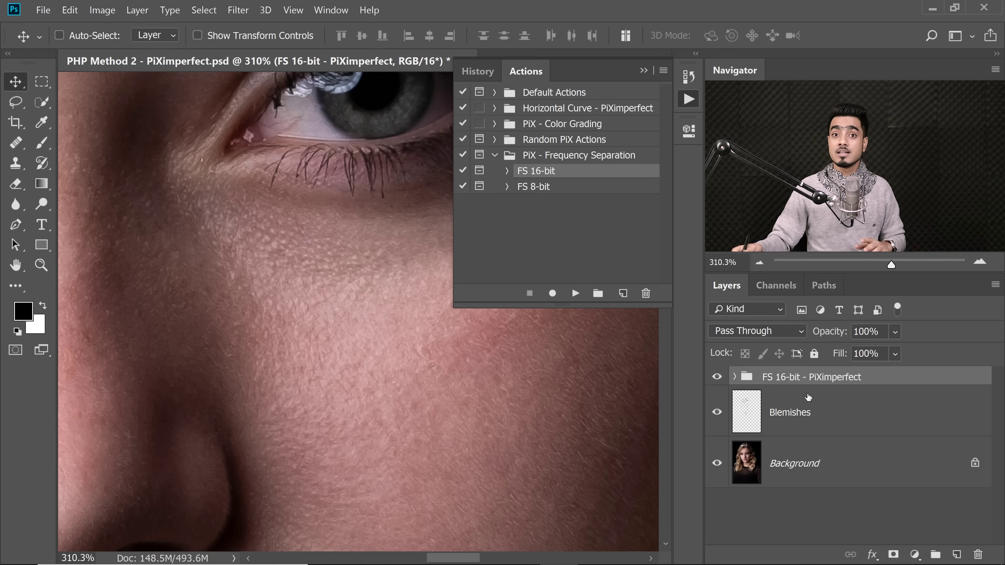
- Collapse the actions list and compare the portrait with the FS 16-bit - PiXimperfect group hidden and shown
{"action": "left_click", "coordinate": [644, 70]}
{"action": "scroll", "coordinate": [429, 242], "scroll_direction": "down", "scroll_amount": 5}
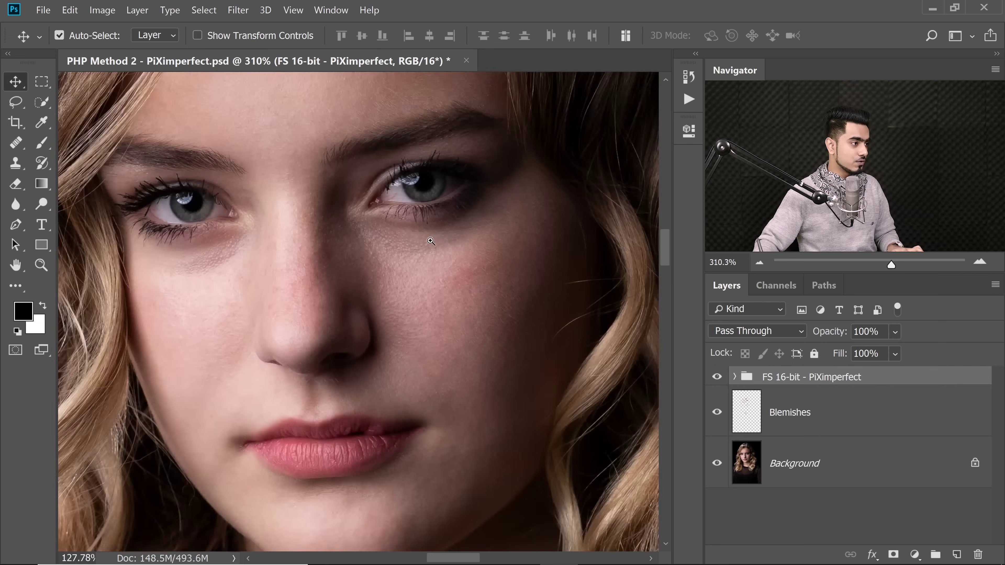
{"action": "left_click_drag", "start_coordinate": [429, 241], "coordinate": [407, 261]}
{"action": "left_click", "coordinate": [717, 379]}
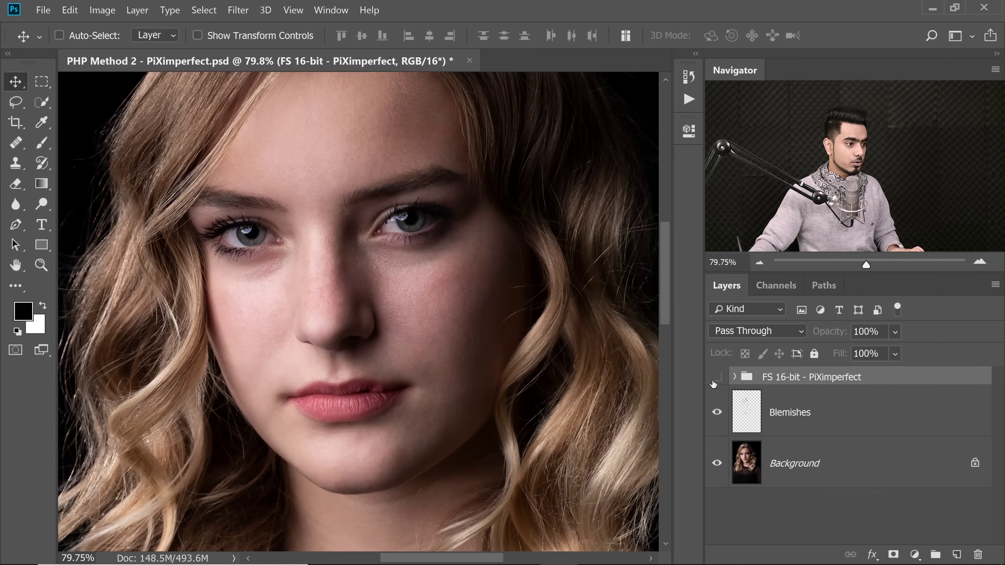
{"action": "left_click", "coordinate": [717, 378]}
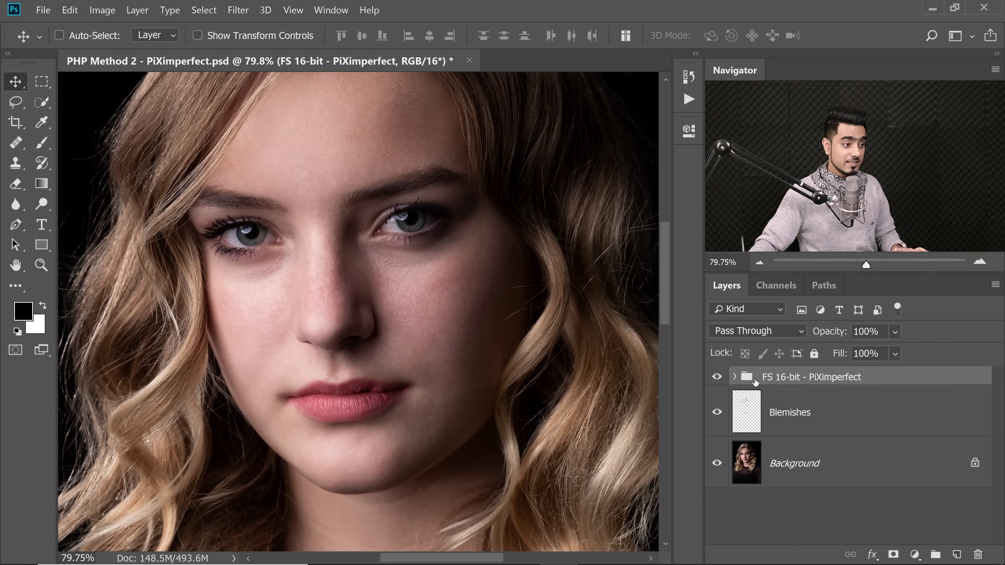
- Isolate the Low Frequency layer by hiding Blemishes, Background and High Frequency, and examine the colours and tones around the eye and cheek
{"action": "left_click", "coordinate": [735, 378]}
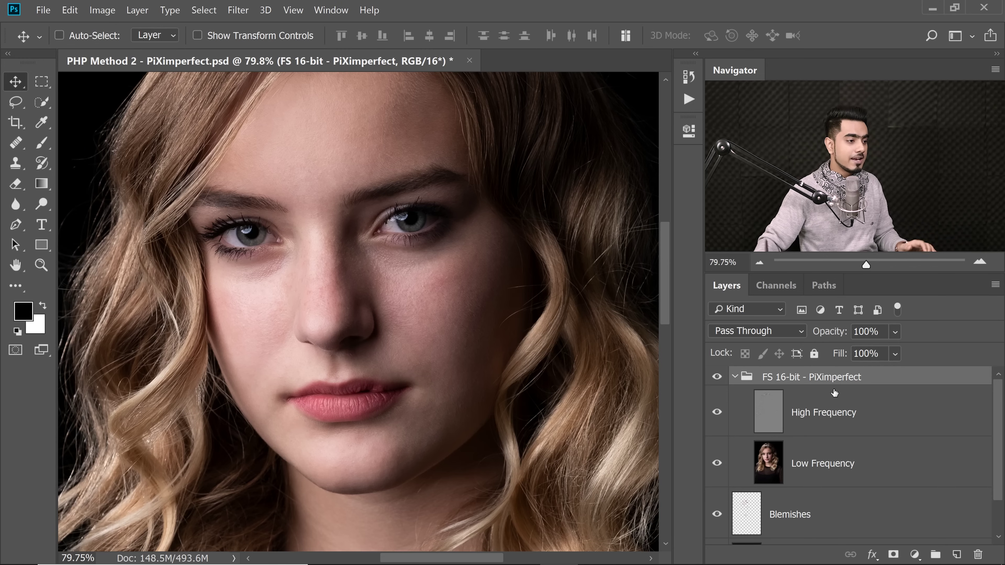
{"action": "left_click", "coordinate": [736, 378]}
{"action": "left_click", "coordinate": [717, 413]}
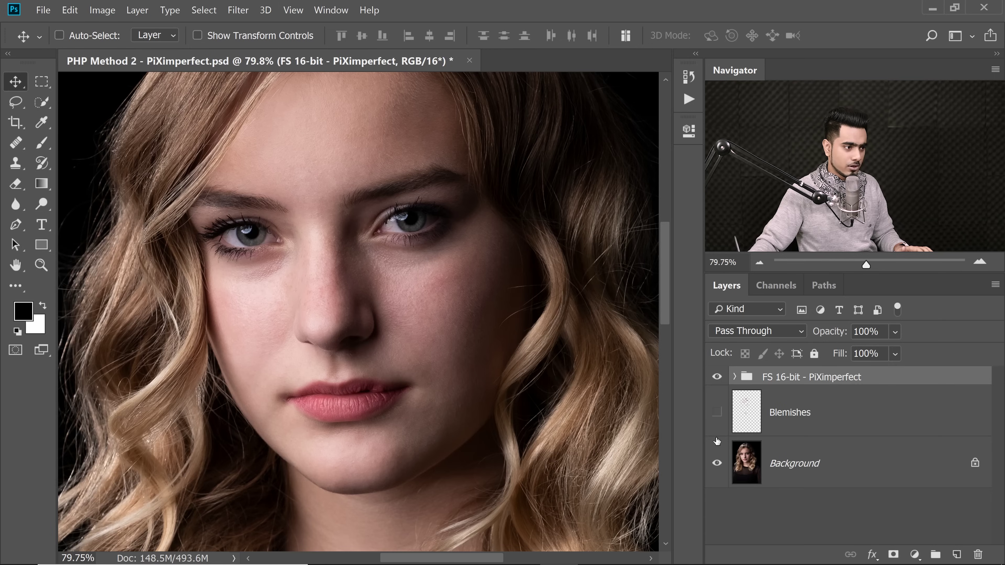
{"action": "left_click", "coordinate": [733, 377]}
{"action": "left_click", "coordinate": [717, 413]}
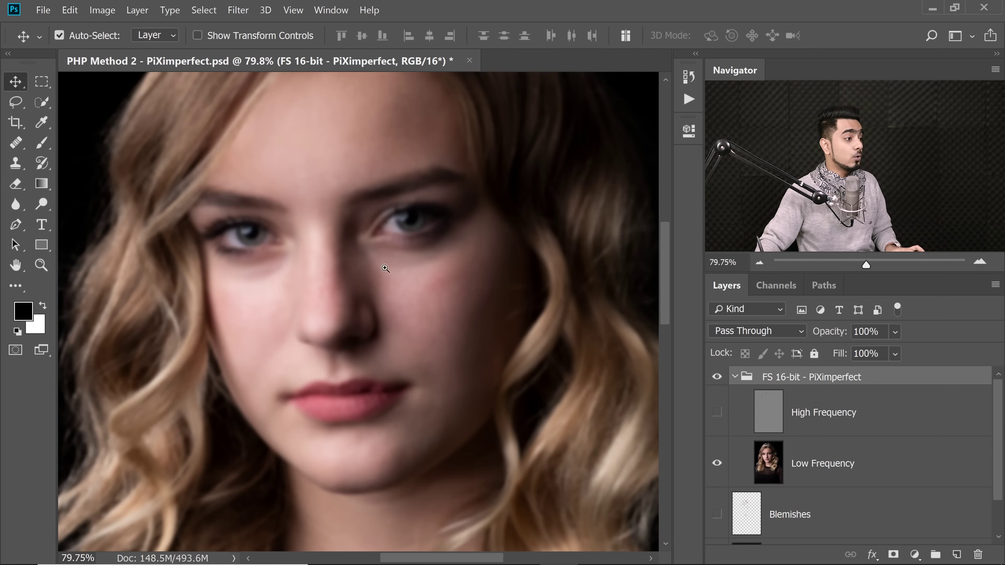
{"action": "left_click", "coordinate": [386, 268]}
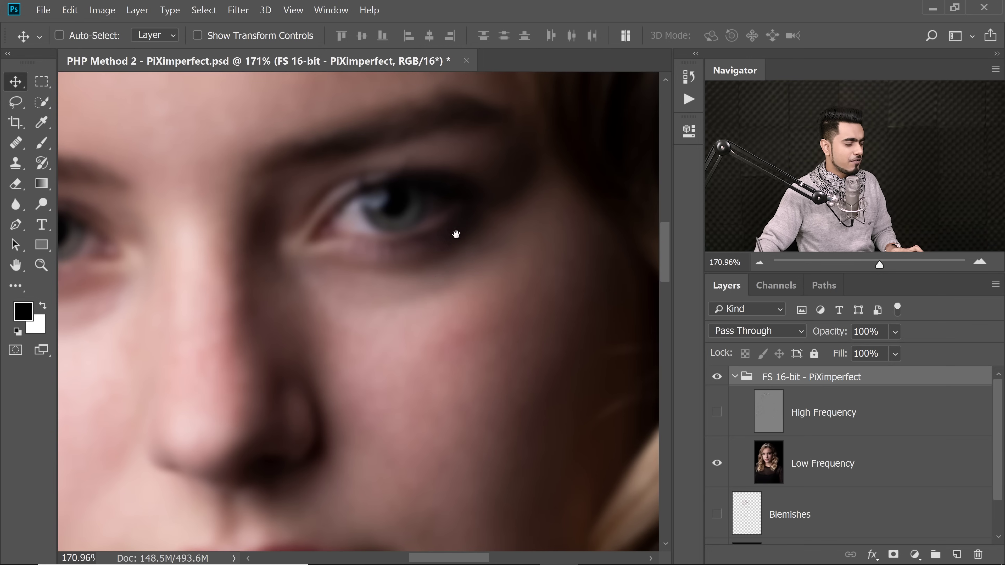
{"action": "left_click_drag", "start_coordinate": [456, 231], "coordinate": [415, 264]}
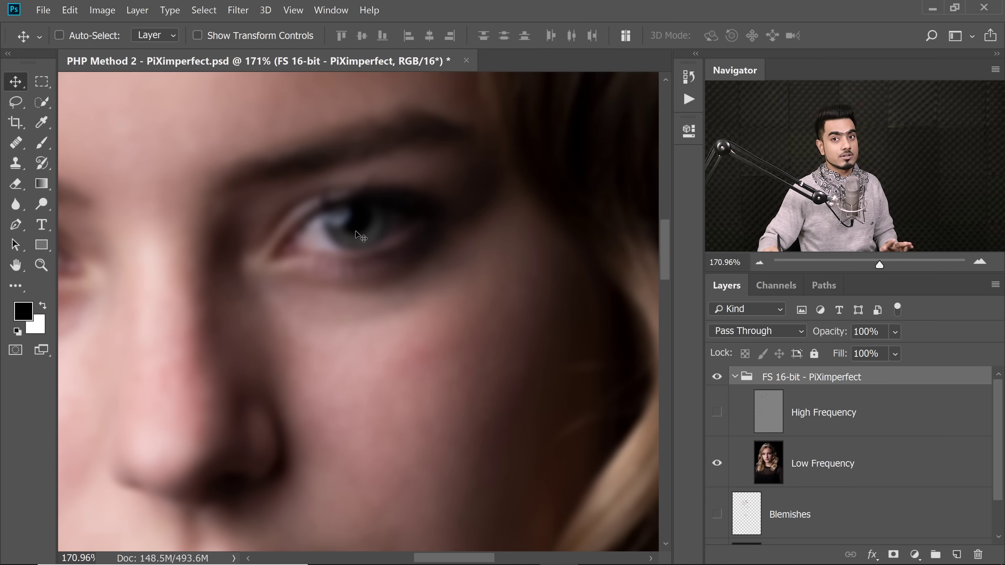
- Turn the visibility of the High Frequency, Blemishes and Background layers back on to restore the full portrait
{"action": "left_click", "coordinate": [717, 464]}
{"action": "left_click", "coordinate": [717, 413]}
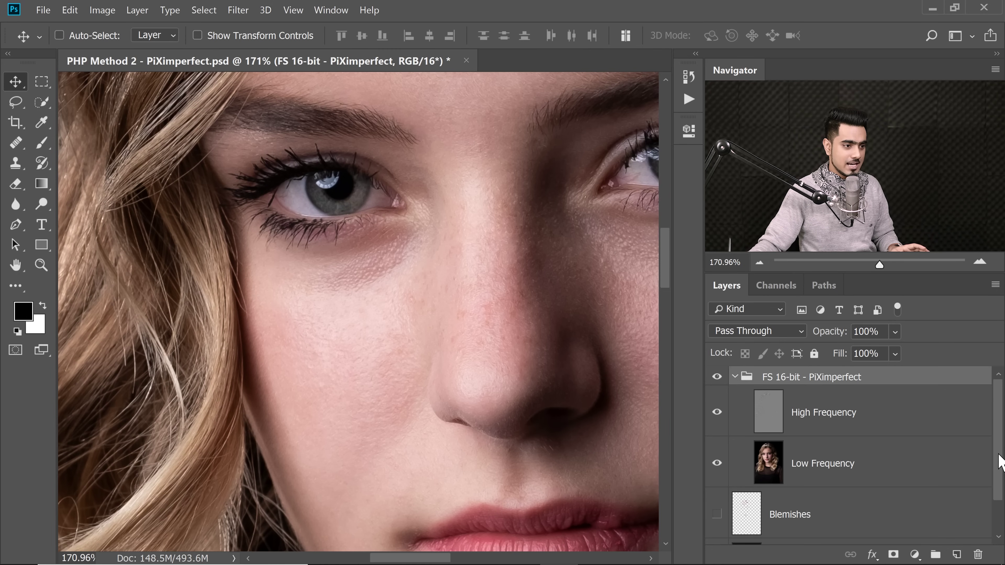
{"action": "left_click_drag", "start_coordinate": [998, 464], "coordinate": [998, 519]}
{"action": "left_click", "coordinate": [717, 469]}
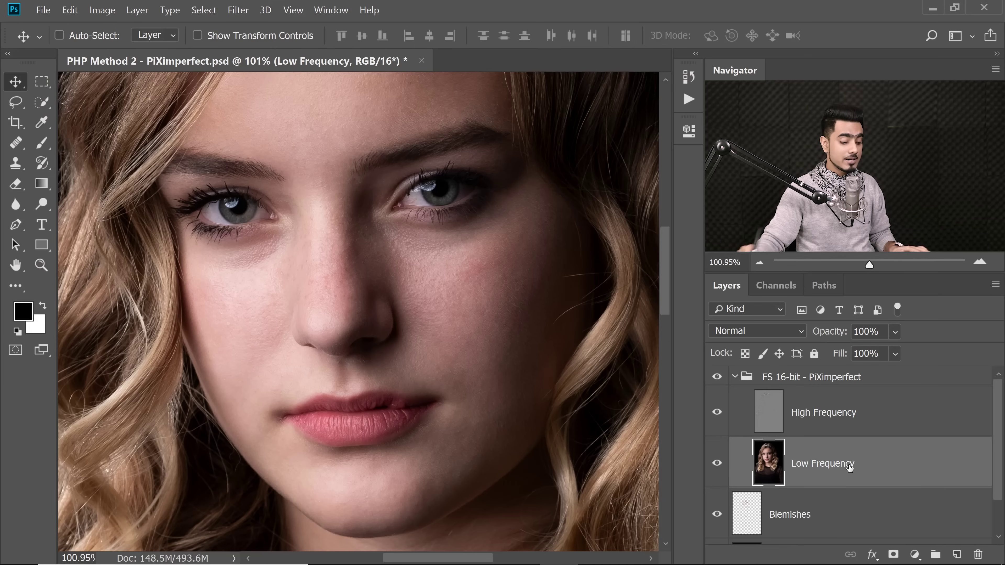
- Duplicate the Low Frequency layer and rename the copy Patching
{"action": "key", "text": "ctrl"}
{"action": "key", "text": "ctrl+j"}
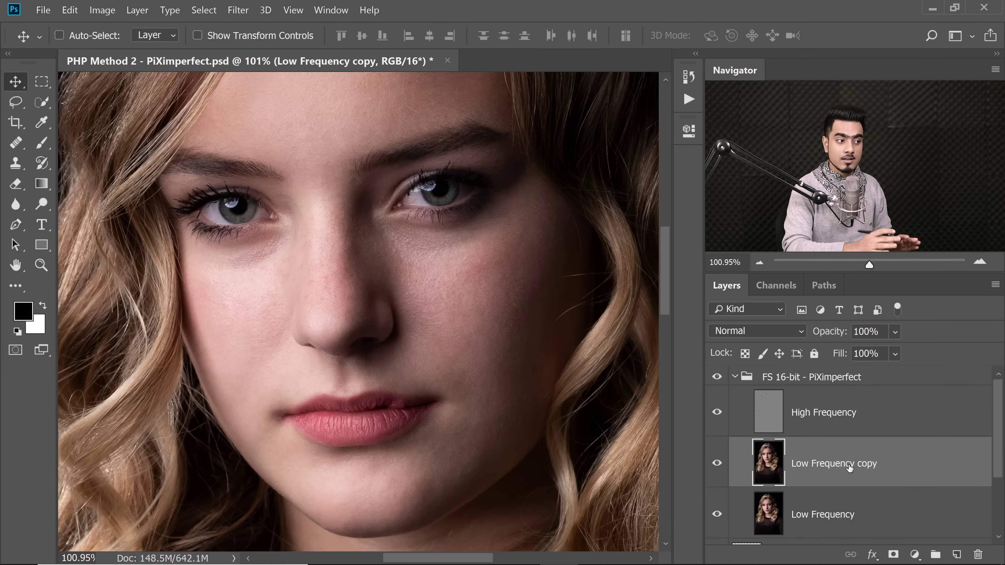
{"action": "double_click", "coordinate": [832, 470]}
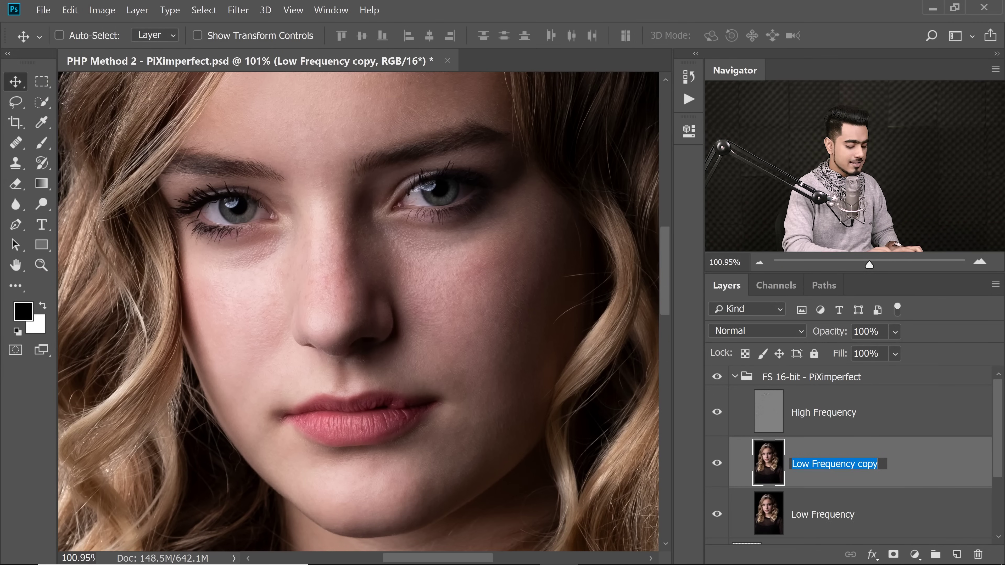
{"action": "type", "text": "Patching"}
{"action": "key", "text": "Return"}
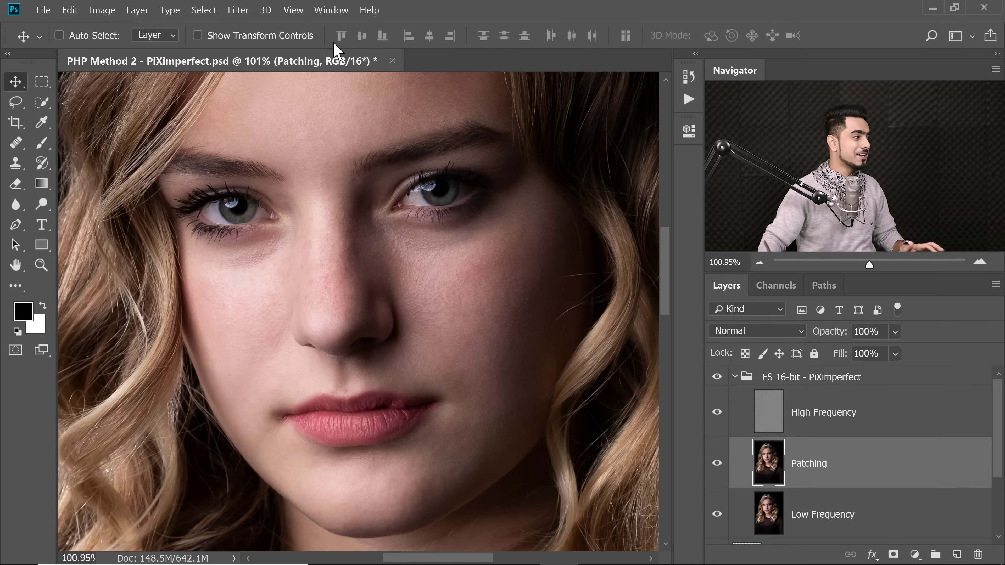
- Switch to the Patch Tool and hide the High Frequency layer so only the blurred colours and tones show
{"action": "left_click", "coordinate": [18, 153]}
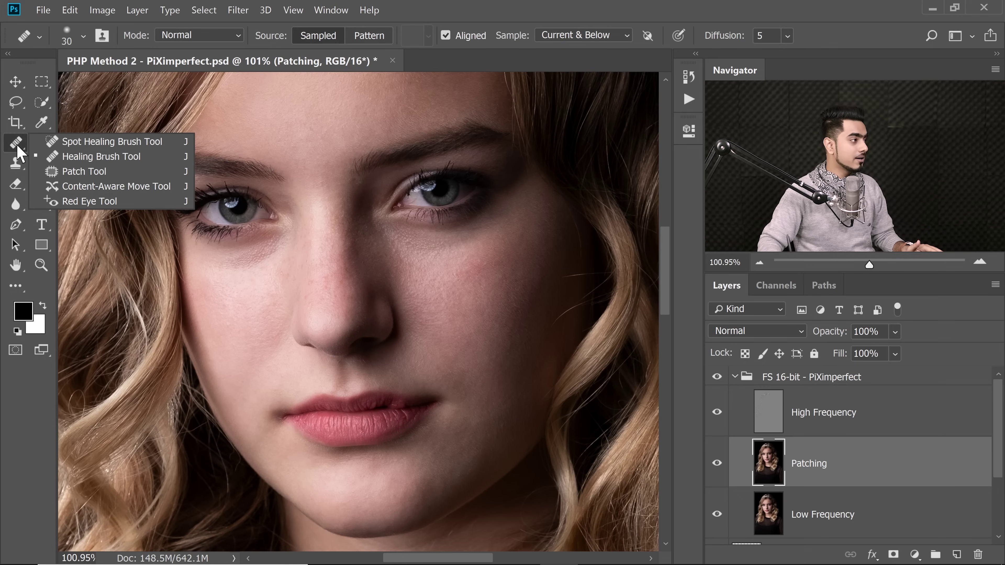
{"action": "left_click", "coordinate": [82, 173]}
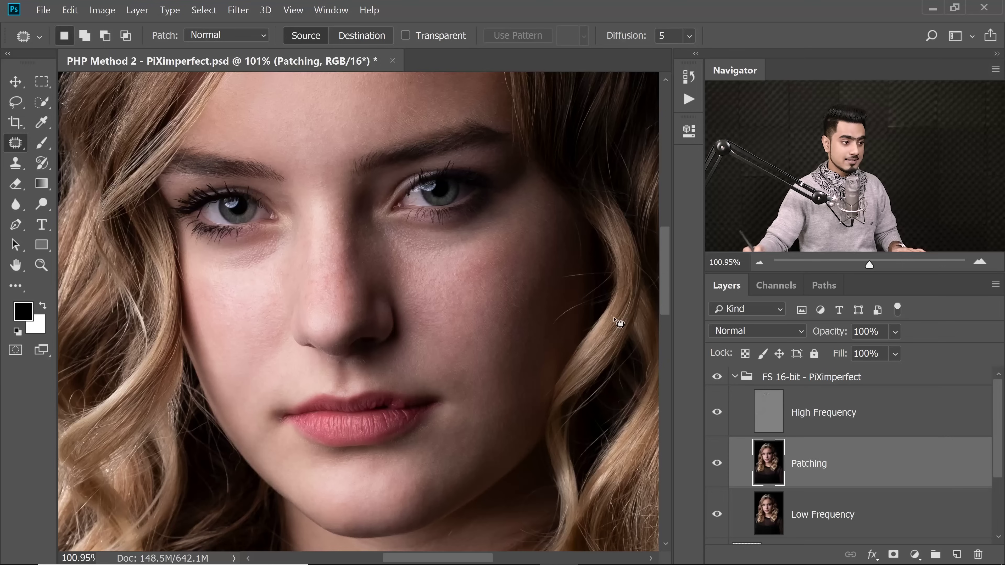
{"action": "left_click", "coordinate": [717, 414]}
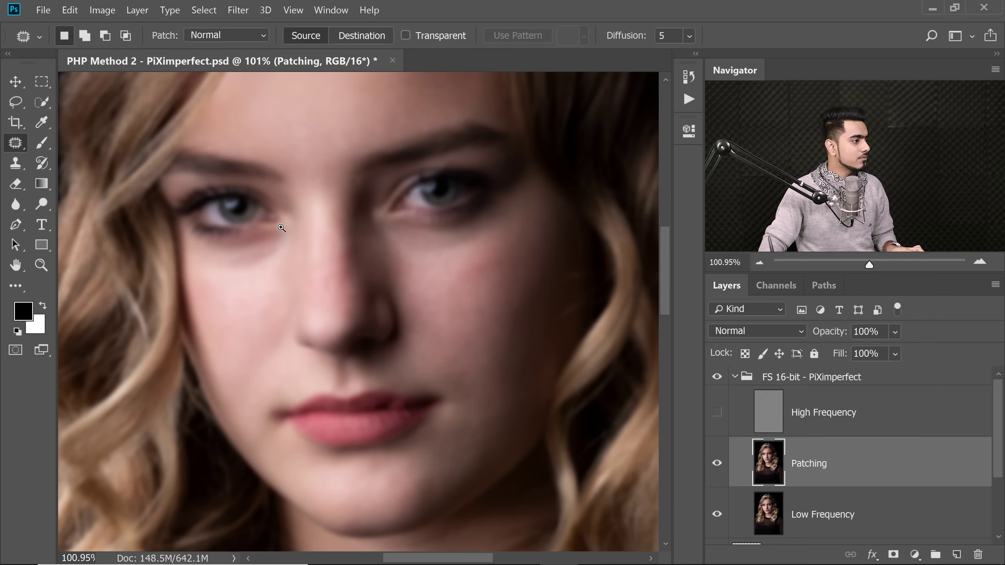
- Outline the shadowed skin under the eye nearest the hair on the Patching layer with the Patch Tool
{"action": "left_click_drag", "start_coordinate": [281, 228], "coordinate": [305, 228]}
{"action": "left_click_drag", "start_coordinate": [258, 254], "coordinate": [316, 263]}
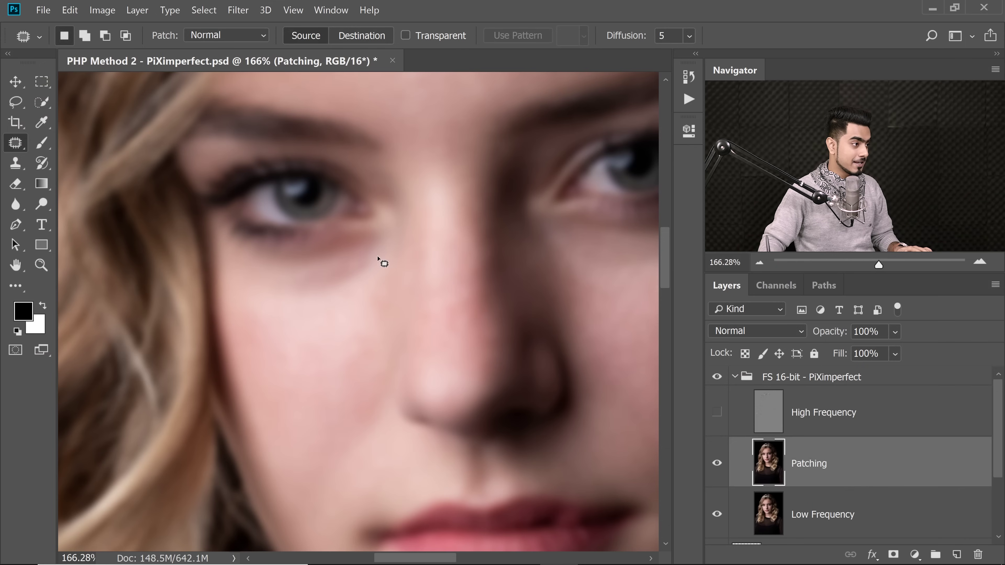
{"action": "mouse_move", "coordinate": [378, 258]}
{"action": "left_mouse_down"}
{"action": "mouse_move", "coordinate": [275, 276]}
{"action": "mouse_move", "coordinate": [270, 299]}
{"action": "mouse_move", "coordinate": [340, 302]}
{"action": "mouse_move", "coordinate": [382, 275]}
{"action": "left_mouse_up"}
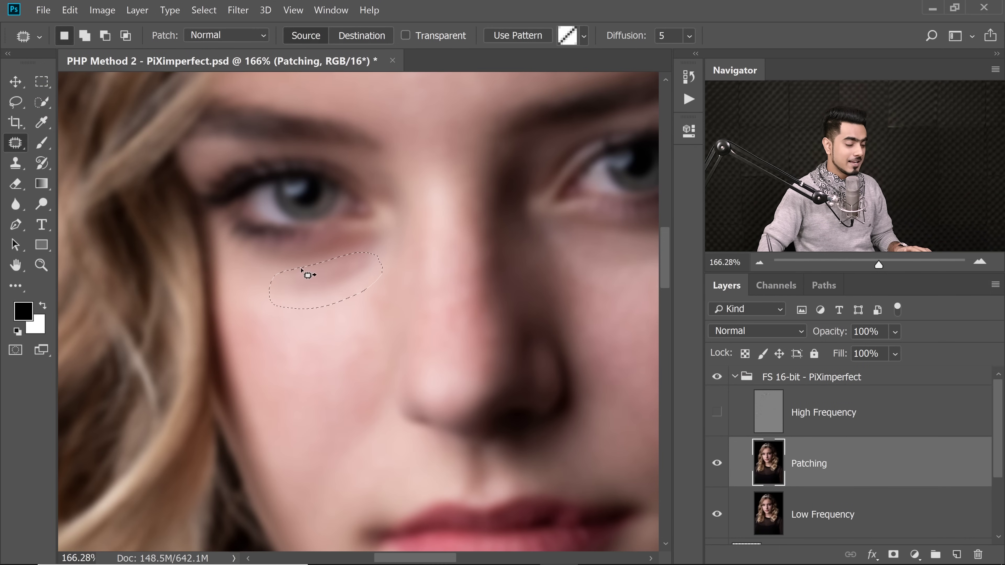
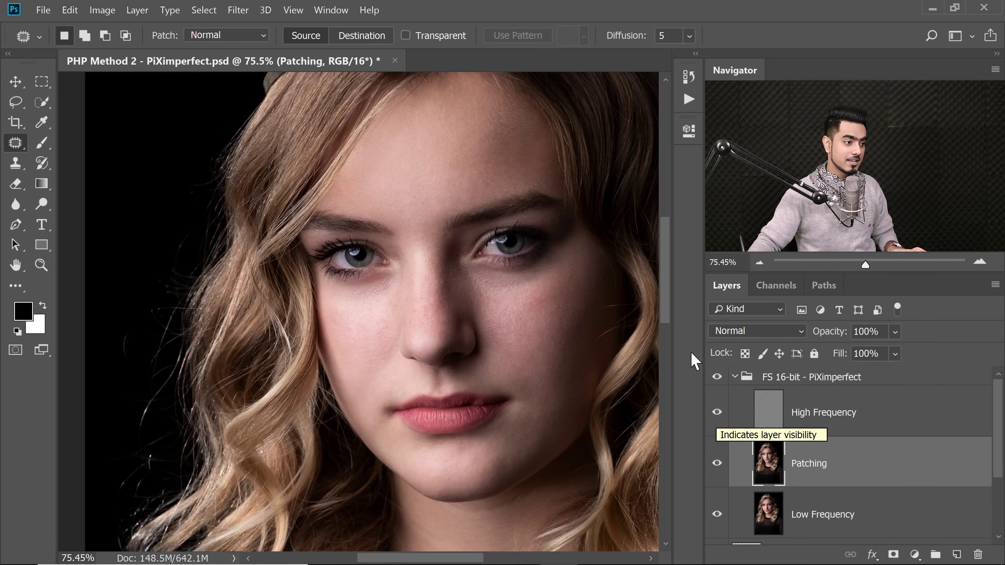
- Hide the High Frequency layer and patch the shadow under the brighter-side eye with lighter cheek skin from just below
{"action": "left_click", "coordinate": [718, 414]}
{"action": "scroll", "coordinate": [366, 295], "scroll_direction": "up", "scroll_amount": 6}
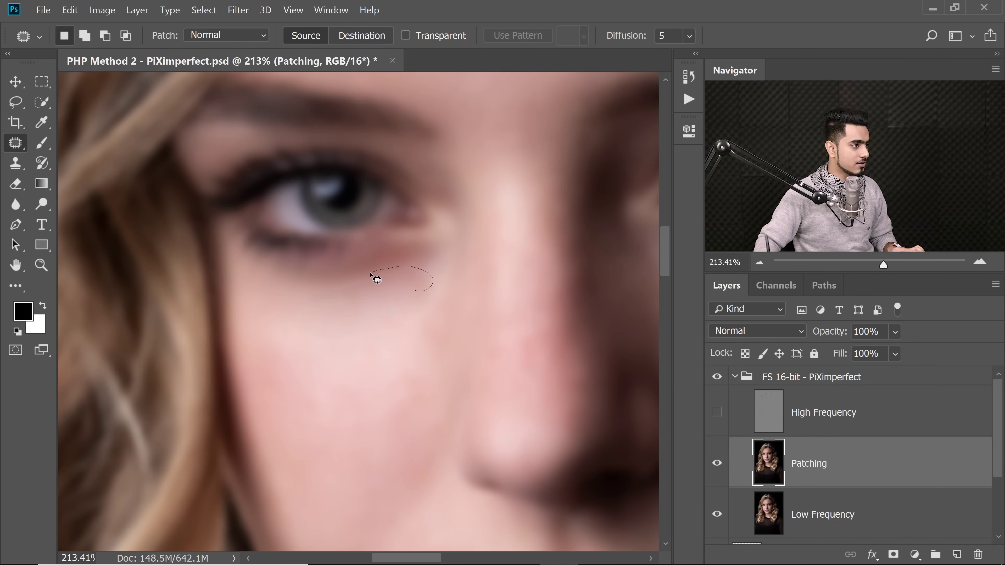
{"action": "left_click_drag", "start_coordinate": [367, 294], "coordinate": [415, 291]}
{"action": "left_click_drag", "start_coordinate": [372, 293], "coordinate": [373, 324]}
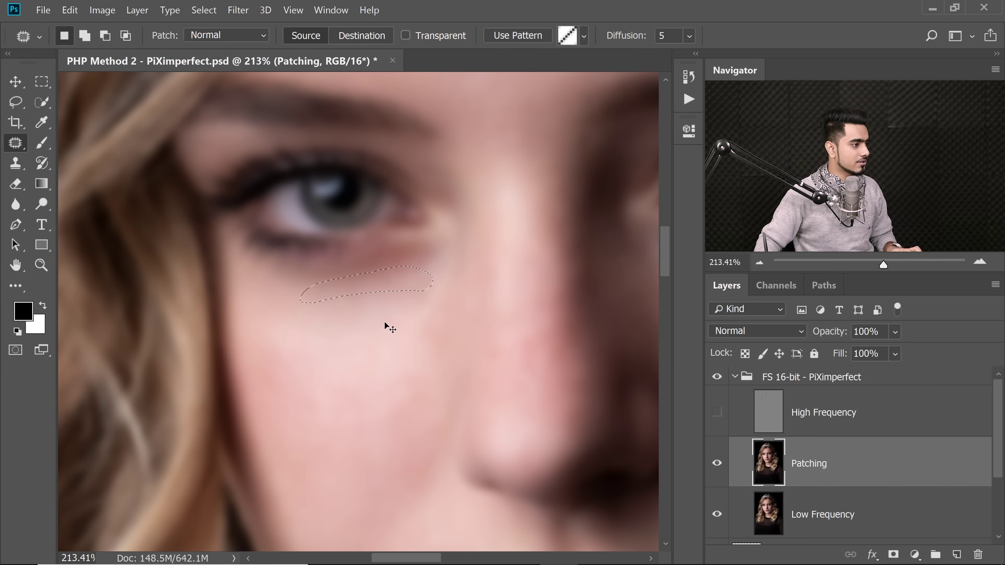
{"action": "key", "text": "ctrl+d"}
{"action": "mouse_move", "coordinate": [422, 295]}
{"action": "left_mouse_down"}
{"action": "mouse_move", "coordinate": [411, 297]}
{"action": "mouse_move", "coordinate": [426, 274]}
{"action": "left_mouse_up"}
{"action": "left_click_drag", "start_coordinate": [415, 289], "coordinate": [406, 317]}
{"action": "key", "text": "ctrl+d"}
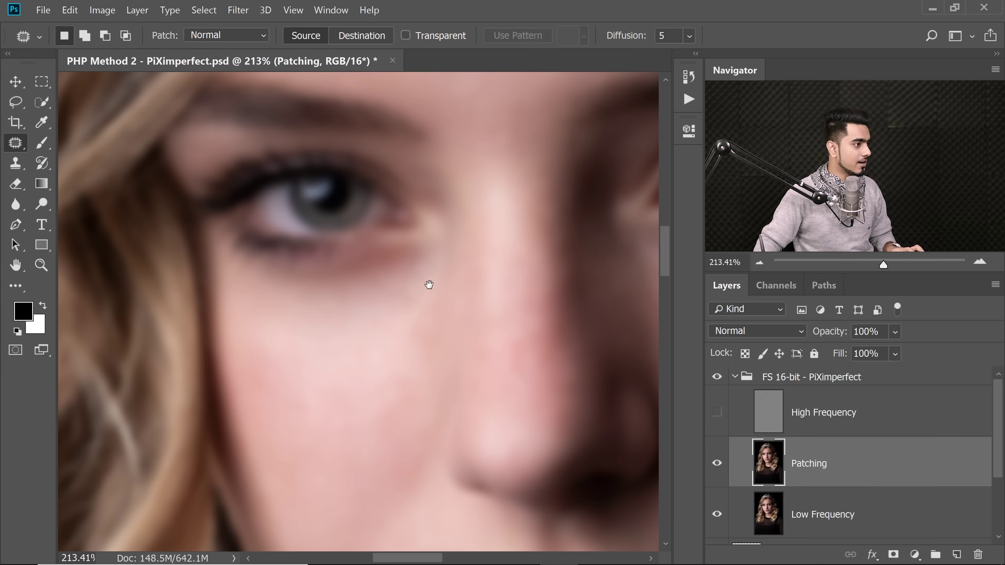
- Patch the dark area on the shaded side of the forehead with brighter skin from the forehead's middle
{"action": "left_click_drag", "start_coordinate": [426, 272], "coordinate": [393, 297]}
{"action": "scroll", "coordinate": [453, 289], "scroll_direction": "down", "scroll_amount": 2}
{"action": "left_click_drag", "start_coordinate": [482, 226], "coordinate": [305, 322]}
{"action": "scroll", "coordinate": [431, 247], "scroll_direction": "down", "scroll_amount": 5}
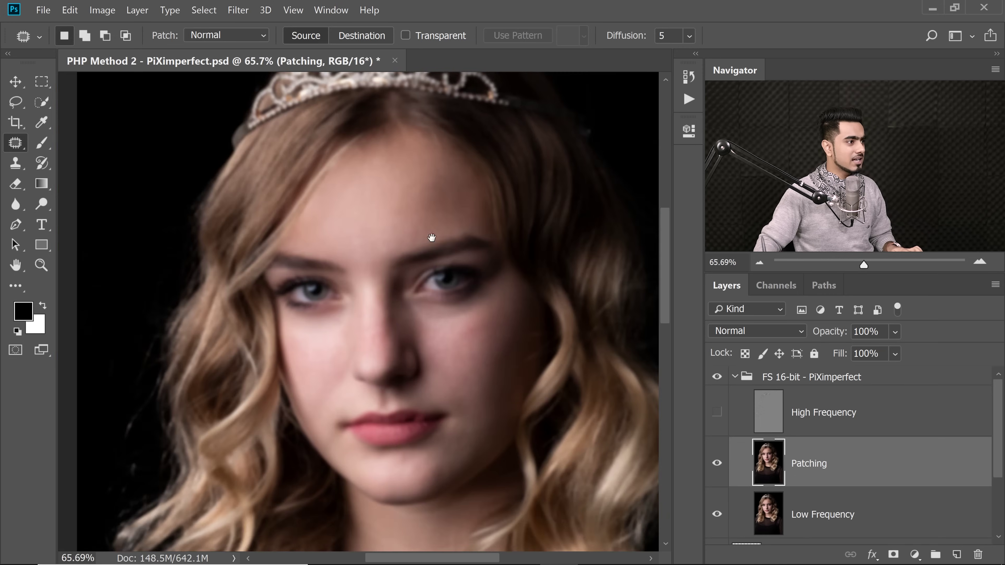
{"action": "left_click_drag", "start_coordinate": [444, 205], "coordinate": [423, 253]}
{"action": "scroll", "coordinate": [403, 269], "scroll_direction": "up", "scroll_amount": 4}
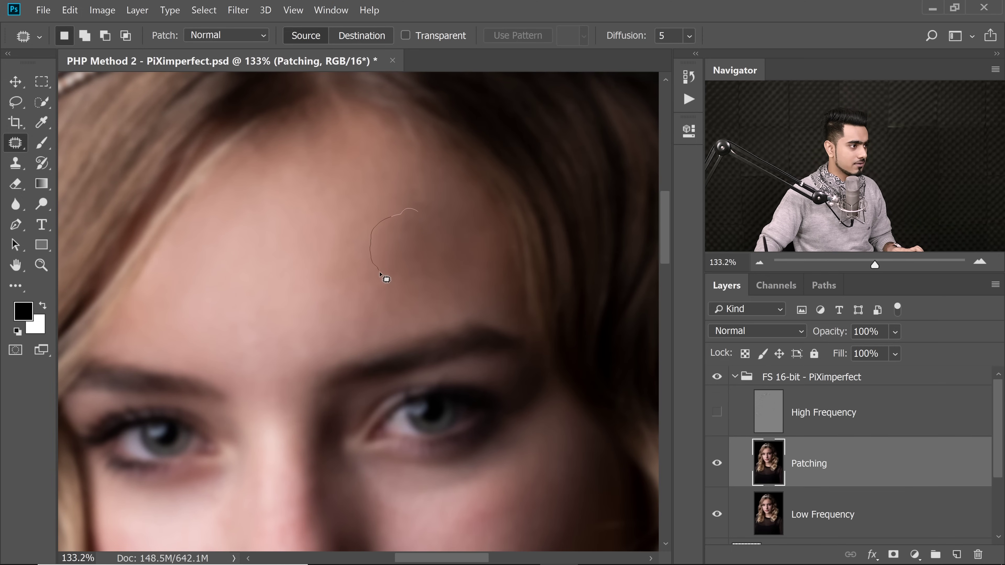
{"action": "left_click_drag", "start_coordinate": [434, 231], "coordinate": [331, 265]}
{"action": "key", "text": "ctrl+d"}
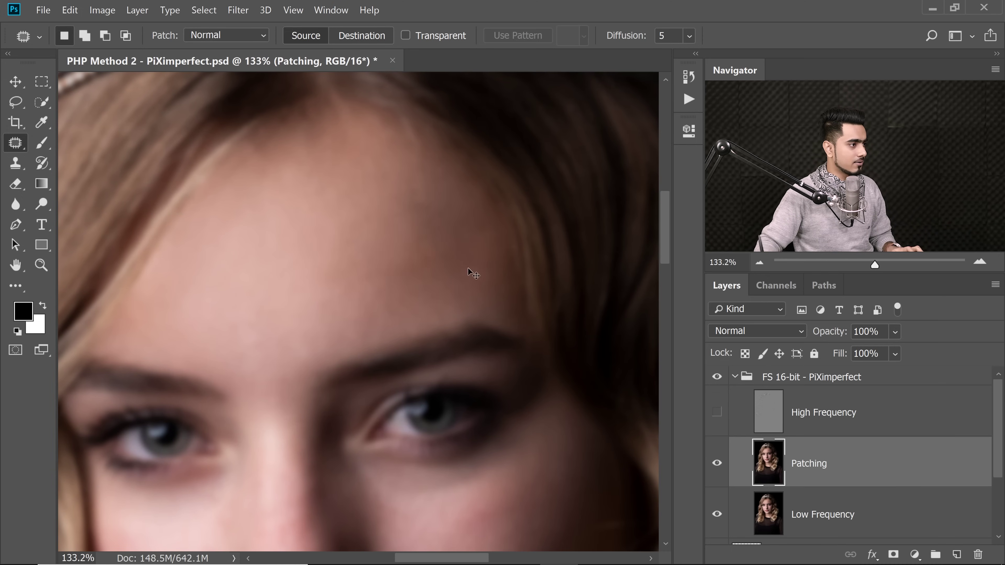
- Patch the uneven edge of the forehead shadow above the shaded-side eyebrow with smoother forehead skin
{"action": "scroll", "coordinate": [439, 250], "scroll_direction": "down", "scroll_amount": 2}
{"action": "scroll", "coordinate": [420, 241], "scroll_direction": "up", "scroll_amount": 2}
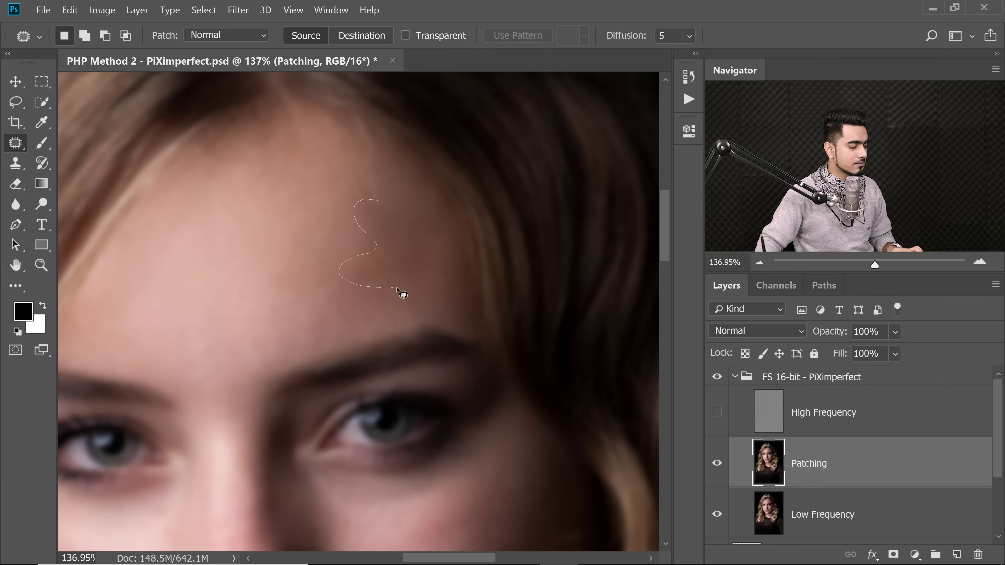
{"action": "left_click_drag", "start_coordinate": [386, 291], "coordinate": [387, 291]}
{"action": "mouse_move", "coordinate": [382, 226]}
{"action": "left_mouse_down"}
{"action": "mouse_move", "coordinate": [305, 184]}
{"action": "mouse_move", "coordinate": [310, 197]}
{"action": "left_mouse_up"}
{"action": "key", "text": "ctrl+d"}
{"action": "scroll", "coordinate": [403, 247], "scroll_direction": "up", "scroll_amount": 1}
{"action": "scroll", "coordinate": [404, 246], "scroll_direction": "down", "scroll_amount": 3}
{"action": "scroll", "coordinate": [421, 246], "scroll_direction": "up", "scroll_amount": 2}
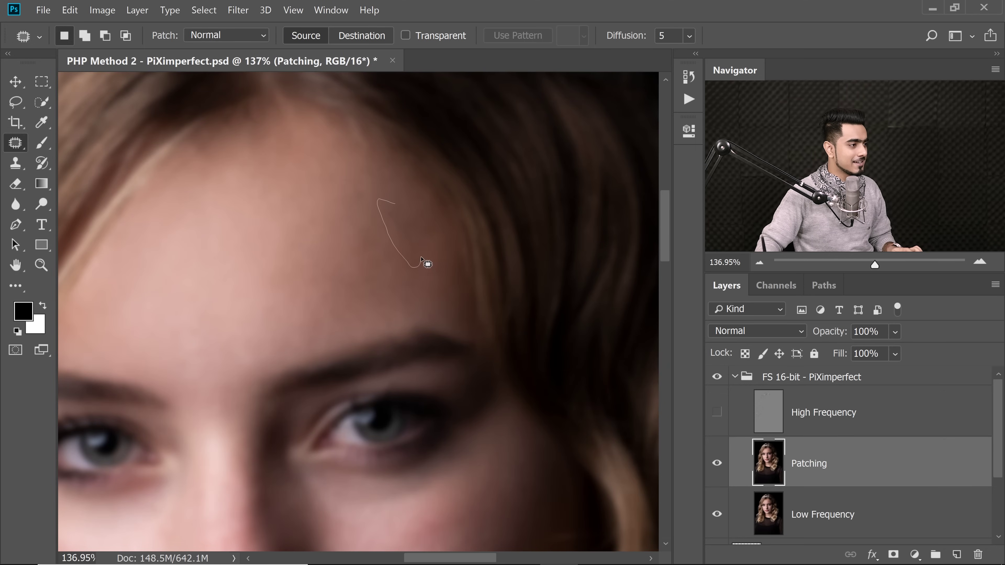
- Patch the remaining dark blotches between the forehead's middle and the shaded-side hairline, using skin close to each one
{"action": "mouse_move", "coordinate": [412, 218]}
{"action": "left_mouse_down"}
{"action": "mouse_move", "coordinate": [403, 208]}
{"action": "mouse_move", "coordinate": [348, 225]}
{"action": "mouse_move", "coordinate": [365, 231]}
{"action": "left_mouse_up"}
{"action": "key", "text": "ctrl+d"}
{"action": "scroll", "coordinate": [420, 237], "scroll_direction": "up", "scroll_amount": 1}
{"action": "left_click_drag", "start_coordinate": [359, 242], "coordinate": [328, 237]}
{"action": "key", "text": "ctrl+d"}
{"action": "mouse_move", "coordinate": [379, 206]}
{"action": "left_mouse_down"}
{"action": "mouse_move", "coordinate": [429, 245]}
{"action": "mouse_move", "coordinate": [384, 202]}
{"action": "left_mouse_up"}
{"action": "mouse_move", "coordinate": [401, 229]}
{"action": "left_mouse_down"}
{"action": "mouse_move", "coordinate": [359, 287]}
{"action": "mouse_move", "coordinate": [368, 282]}
{"action": "left_mouse_up"}
{"action": "key", "text": "ctrl+d"}
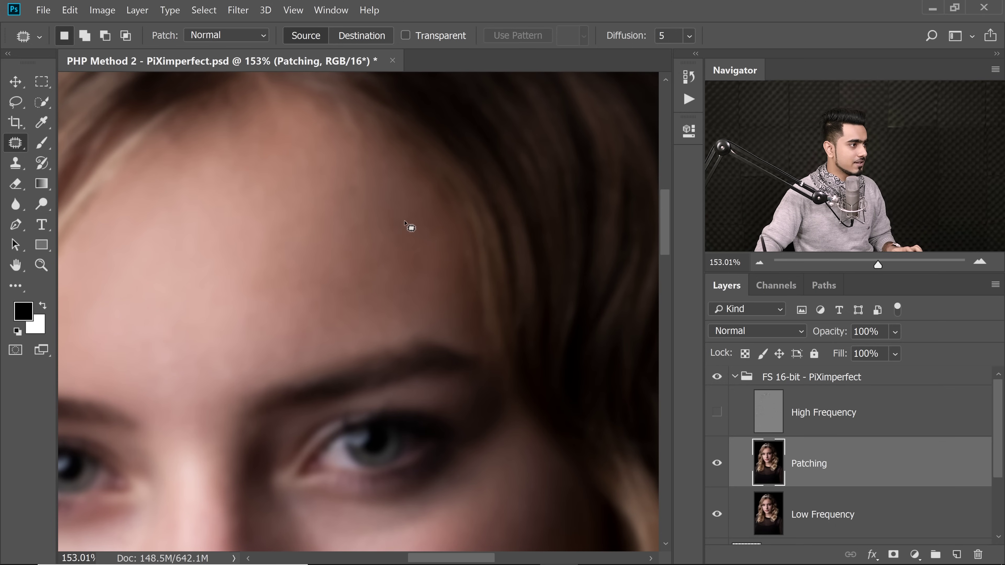
{"action": "left_click_drag", "start_coordinate": [411, 226], "coordinate": [410, 222]}
{"action": "scroll", "coordinate": [427, 247], "scroll_direction": "down", "scroll_amount": 2}
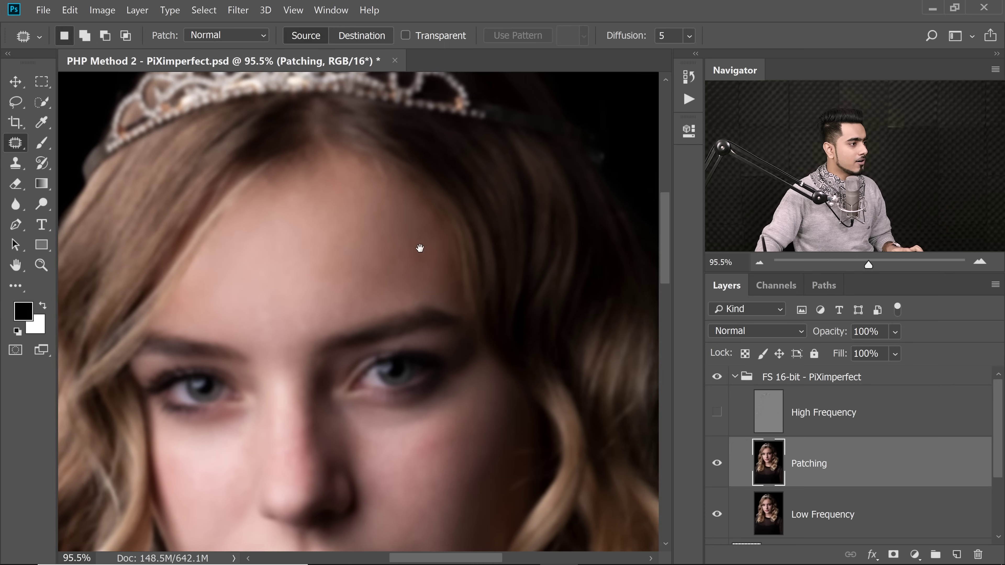
- Compare the forehead with and without the Patching layer, then with and without the whole frequency separation group
{"action": "left_click", "coordinate": [717, 464]}
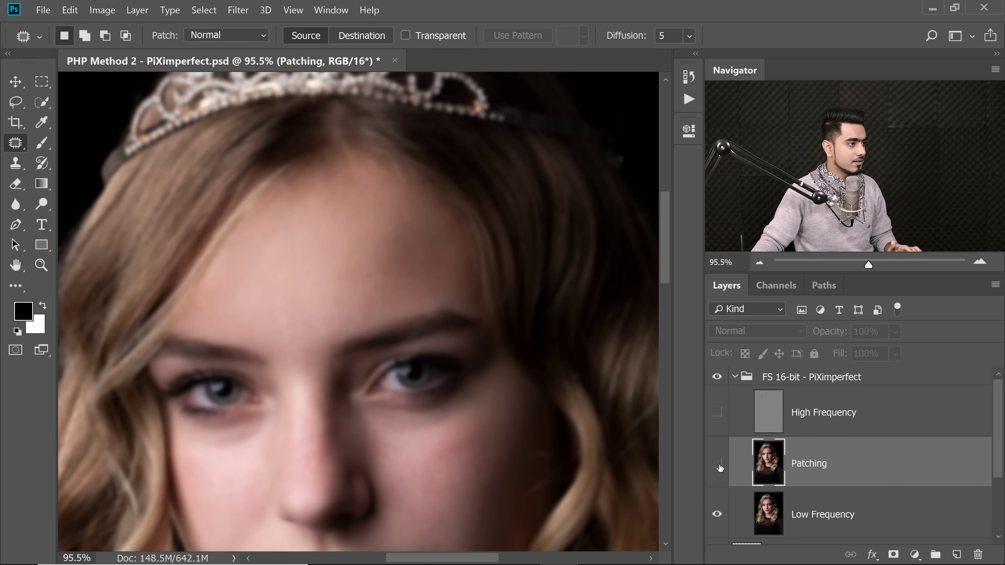
{"action": "left_click", "coordinate": [719, 466]}
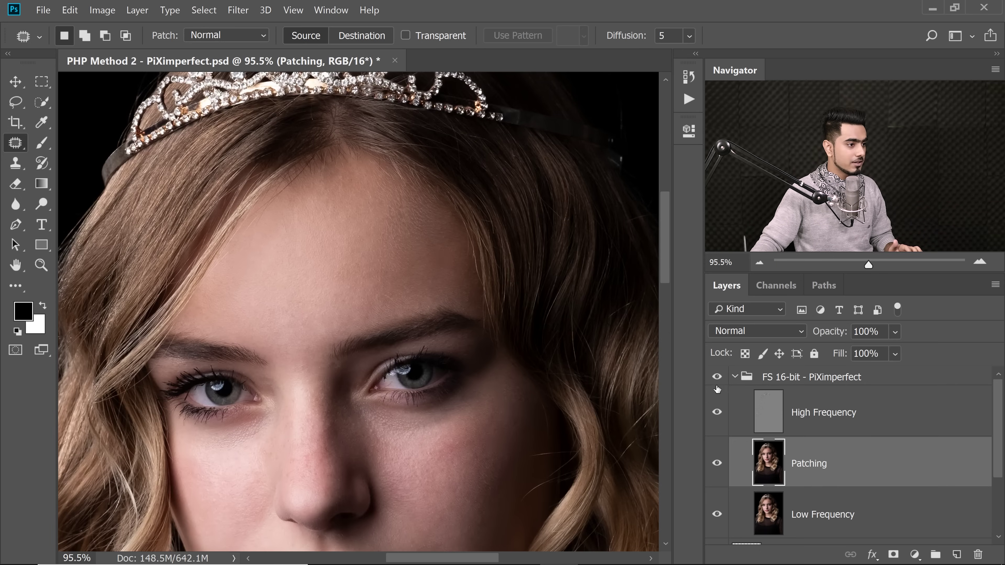
{"action": "left_click", "coordinate": [718, 377]}
{"action": "left_click", "coordinate": [718, 377]}
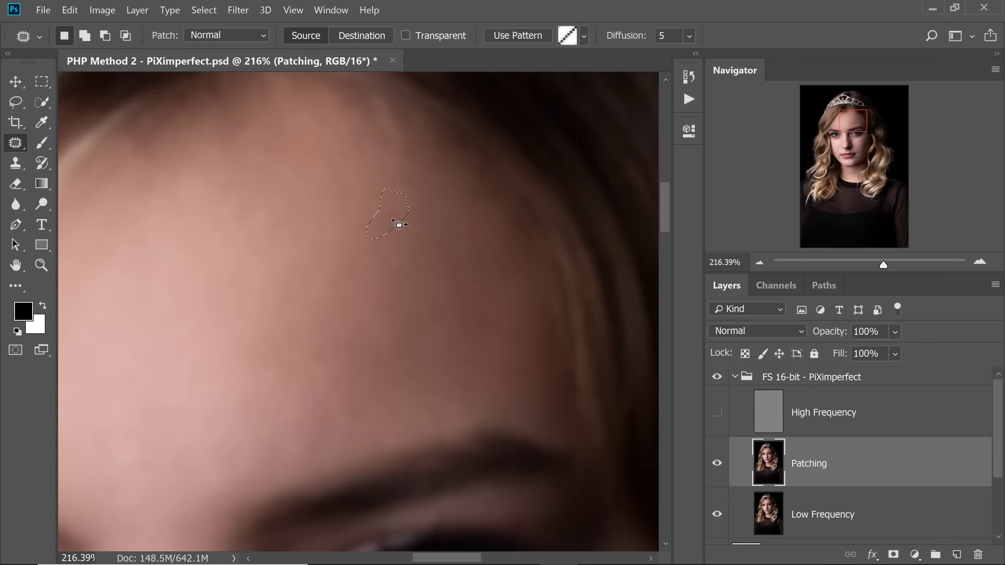
- Hide the High Frequency layer and patch further uneven tones across the forehead with neighbouring skin
{"action": "scroll", "coordinate": [418, 214], "scroll_direction": "down", "scroll_amount": 2}
{"action": "mouse_move", "coordinate": [310, 341]}
{"action": "left_mouse_down"}
{"action": "mouse_move", "coordinate": [367, 311]}
{"action": "mouse_move", "coordinate": [256, 281]}
{"action": "left_mouse_up"}
{"action": "scroll", "coordinate": [433, 303], "scroll_direction": "up", "scroll_amount": 1}
{"action": "scroll", "coordinate": [416, 255], "scroll_direction": "up", "scroll_amount": 2}
{"action": "scroll", "coordinate": [355, 300], "scroll_direction": "down", "scroll_amount": 3}
{"action": "scroll", "coordinate": [419, 296], "scroll_direction": "up", "scroll_amount": 1}
{"action": "left_click_drag", "start_coordinate": [420, 295], "coordinate": [411, 285]}
{"action": "mouse_move", "coordinate": [404, 281]}
{"action": "left_mouse_down"}
{"action": "mouse_move", "coordinate": [335, 236]}
{"action": "mouse_move", "coordinate": [414, 179]}
{"action": "left_mouse_up"}
{"action": "key", "text": "ctrl+d"}
{"action": "scroll", "coordinate": [336, 237], "scroll_direction": "down", "scroll_amount": 1}
{"action": "mouse_move", "coordinate": [247, 341]}
{"action": "left_mouse_down"}
{"action": "mouse_move", "coordinate": [232, 398]}
{"action": "mouse_move", "coordinate": [253, 374]}
{"action": "left_mouse_up"}
{"action": "key", "text": "ctrl+d"}
{"action": "scroll", "coordinate": [310, 348], "scroll_direction": "up", "scroll_amount": 1}
{"action": "left_click_drag", "start_coordinate": [314, 330], "coordinate": [297, 343]}
{"action": "scroll", "coordinate": [334, 310], "scroll_direction": "down", "scroll_amount": 1}
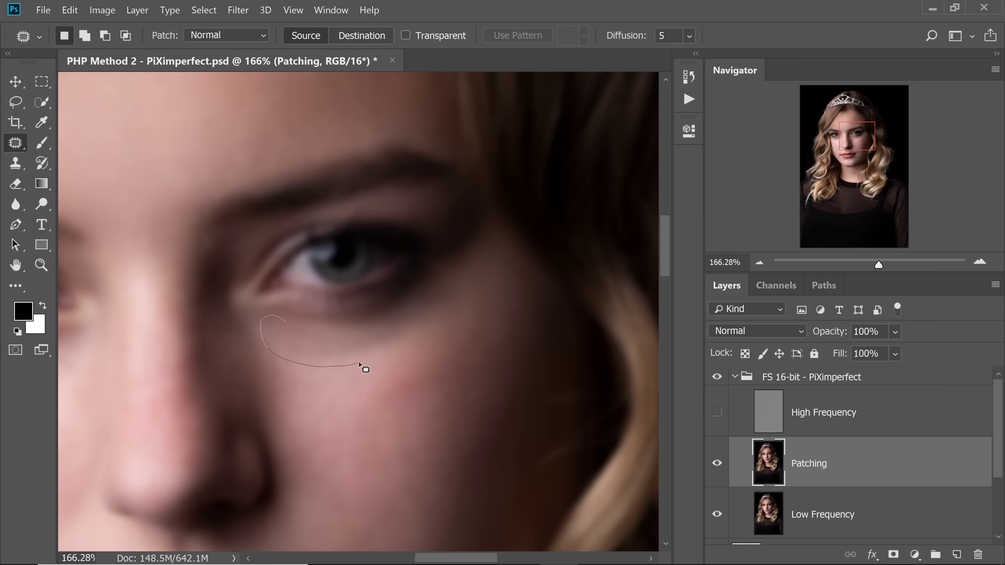
- Patch the dark skin under the shaded-side eye with cheek skin from below and beside it
{"action": "left_click_drag", "start_coordinate": [422, 324], "coordinate": [286, 320]}
{"action": "mouse_move", "coordinate": [340, 360]}
{"action": "left_mouse_down"}
{"action": "mouse_move", "coordinate": [348, 398]}
{"action": "mouse_move", "coordinate": [375, 411]}
{"action": "left_mouse_up"}
{"action": "key", "text": "ctrl+d"}
{"action": "scroll", "coordinate": [358, 301], "scroll_direction": "up", "scroll_amount": 2}
{"action": "mouse_move", "coordinate": [284, 347]}
{"action": "left_mouse_down"}
{"action": "mouse_move", "coordinate": [310, 350]}
{"action": "mouse_move", "coordinate": [277, 337]}
{"action": "left_mouse_up"}
{"action": "left_click_drag", "start_coordinate": [277, 349], "coordinate": [305, 354]}
{"action": "key", "text": "ctrl+d"}
- Patch small uneven tones on the upper cheek below the shaded-side eye
{"action": "scroll", "coordinate": [363, 344], "scroll_direction": "up", "scroll_amount": 1}
{"action": "mouse_move", "coordinate": [426, 316]}
{"action": "left_mouse_down"}
{"action": "mouse_move", "coordinate": [409, 370]}
{"action": "mouse_move", "coordinate": [411, 340]}
{"action": "left_mouse_up"}
{"action": "key", "text": "ctrl+d"}
{"action": "mouse_move", "coordinate": [416, 340]}
{"action": "left_mouse_down"}
{"action": "mouse_move", "coordinate": [442, 347]}
{"action": "mouse_move", "coordinate": [386, 332]}
{"action": "mouse_move", "coordinate": [431, 350]}
{"action": "mouse_move", "coordinate": [387, 311]}
{"action": "left_mouse_up"}
{"action": "scroll", "coordinate": [387, 316], "scroll_direction": "down", "scroll_amount": 4}
{"action": "scroll", "coordinate": [386, 321], "scroll_direction": "up", "scroll_amount": 3}
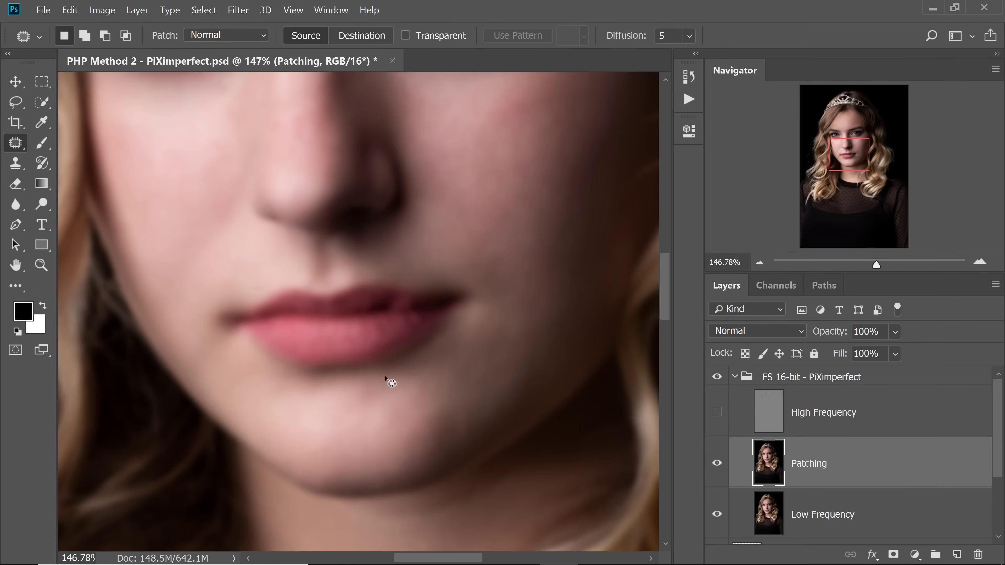
- Patch the uneven tones in the skin around the mouth and below the lower lip with adjoining skin
{"action": "scroll", "coordinate": [390, 382], "scroll_direction": "down", "scroll_amount": 2}
{"action": "scroll", "coordinate": [389, 399], "scroll_direction": "up", "scroll_amount": 1}
{"action": "scroll", "coordinate": [383, 398], "scroll_direction": "up", "scroll_amount": 3}
{"action": "left_click_drag", "start_coordinate": [408, 395], "coordinate": [392, 396]}
{"action": "mouse_move", "coordinate": [341, 366]}
{"action": "left_mouse_down"}
{"action": "mouse_move", "coordinate": [343, 408]}
{"action": "mouse_move", "coordinate": [365, 381]}
{"action": "left_mouse_up"}
{"action": "scroll", "coordinate": [344, 392], "scroll_direction": "down", "scroll_amount": 2}
{"action": "scroll", "coordinate": [368, 388], "scroll_direction": "up", "scroll_amount": 1}
{"action": "mouse_move", "coordinate": [365, 387]}
{"action": "left_mouse_down"}
{"action": "mouse_move", "coordinate": [343, 382]}
{"action": "mouse_move", "coordinate": [357, 367]}
{"action": "left_mouse_up"}
{"action": "key", "text": "ctrl+d"}
{"action": "scroll", "coordinate": [334, 413], "scroll_direction": "up", "scroll_amount": 1}
{"action": "scroll", "coordinate": [379, 368], "scroll_direction": "down", "scroll_amount": 1}
{"action": "scroll", "coordinate": [379, 366], "scroll_direction": "up", "scroll_amount": 3}
{"action": "left_click_drag", "start_coordinate": [351, 368], "coordinate": [328, 370]}
{"action": "scroll", "coordinate": [328, 374], "scroll_direction": "down", "scroll_amount": 2}
{"action": "key", "text": "ctrl+d"}
- Patch the remaining tonal blotches on the chin and lower face with nearby smooth skin
{"action": "scroll", "coordinate": [415, 377], "scroll_direction": "down", "scroll_amount": 2}
{"action": "scroll", "coordinate": [366, 413], "scroll_direction": "up", "scroll_amount": 2}
{"action": "scroll", "coordinate": [328, 420], "scroll_direction": "down", "scroll_amount": 2}
{"action": "scroll", "coordinate": [333, 417], "scroll_direction": "up", "scroll_amount": 3}
{"action": "mouse_move", "coordinate": [359, 415]}
{"action": "left_mouse_down"}
{"action": "mouse_move", "coordinate": [322, 455]}
{"action": "mouse_move", "coordinate": [377, 472]}
{"action": "mouse_move", "coordinate": [357, 420]}
{"action": "left_mouse_up"}
{"action": "key", "text": "ctrl+d"}
{"action": "scroll", "coordinate": [362, 406], "scroll_direction": "down", "scroll_amount": 2}
{"action": "scroll", "coordinate": [391, 421], "scroll_direction": "down", "scroll_amount": 1}
{"action": "scroll", "coordinate": [363, 333], "scroll_direction": "up", "scroll_amount": 3}
{"action": "left_click_drag", "start_coordinate": [358, 296], "coordinate": [365, 306]}
{"action": "key", "text": "ctrl+d"}
- Patch the uneven shadows on the neck beneath the chin with smoother neck skin
{"action": "scroll", "coordinate": [351, 306], "scroll_direction": "down", "scroll_amount": 3}
{"action": "scroll", "coordinate": [413, 425], "scroll_direction": "up", "scroll_amount": 2}
{"action": "left_click_drag", "start_coordinate": [293, 380], "coordinate": [299, 386]}
{"action": "scroll", "coordinate": [299, 387], "scroll_direction": "up", "scroll_amount": 1}
{"action": "mouse_move", "coordinate": [274, 348]}
{"action": "left_mouse_down"}
{"action": "mouse_move", "coordinate": [338, 413]}
{"action": "mouse_move", "coordinate": [364, 395]}
{"action": "left_mouse_up"}
{"action": "scroll", "coordinate": [309, 387], "scroll_direction": "down", "scroll_amount": 1}
{"action": "left_click_drag", "start_coordinate": [300, 390], "coordinate": [314, 435]}
{"action": "key", "text": "ctrl+d"}
{"action": "left_click_drag", "start_coordinate": [417, 400], "coordinate": [372, 404]}
{"action": "left_click_drag", "start_coordinate": [373, 405], "coordinate": [361, 421]}
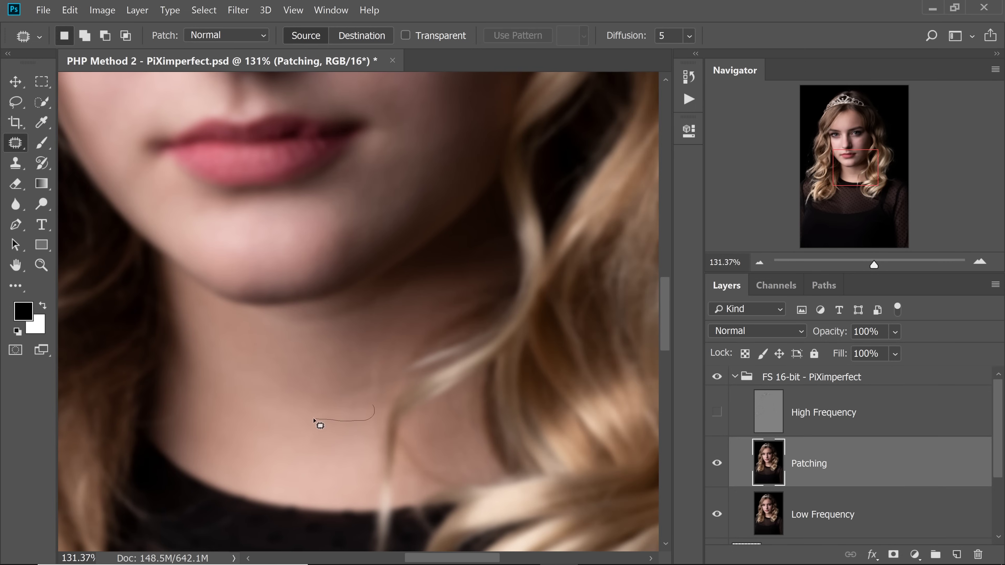
- Patch the darker blotches on the lower neck between the hair curl and the neckline
{"action": "left_click_drag", "start_coordinate": [348, 380], "coordinate": [398, 374]}
{"action": "scroll", "coordinate": [356, 388], "scroll_direction": "down", "scroll_amount": 2}
{"action": "scroll", "coordinate": [356, 388], "scroll_direction": "up", "scroll_amount": 2}
{"action": "mouse_move", "coordinate": [357, 396]}
{"action": "left_mouse_down"}
{"action": "mouse_move", "coordinate": [268, 402]}
{"action": "mouse_move", "coordinate": [353, 398]}
{"action": "left_mouse_up"}
{"action": "scroll", "coordinate": [396, 378], "scroll_direction": "down", "scroll_amount": 2}
{"action": "scroll", "coordinate": [396, 261], "scroll_direction": "up", "scroll_amount": 2}
{"action": "mouse_move", "coordinate": [423, 340]}
{"action": "left_mouse_down"}
{"action": "mouse_move", "coordinate": [390, 358]}
{"action": "mouse_move", "coordinate": [422, 342]}
{"action": "left_mouse_up"}
{"action": "left_click_drag", "start_coordinate": [396, 361], "coordinate": [346, 392]}
{"action": "key", "text": "ctrl+d"}
{"action": "scroll", "coordinate": [345, 390], "scroll_direction": "down", "scroll_amount": 2}
{"action": "scroll", "coordinate": [346, 390], "scroll_direction": "up", "scroll_amount": 1}
{"action": "left_click_drag", "start_coordinate": [323, 434], "coordinate": [286, 427]}
{"action": "scroll", "coordinate": [286, 427], "scroll_direction": "down", "scroll_amount": 3}
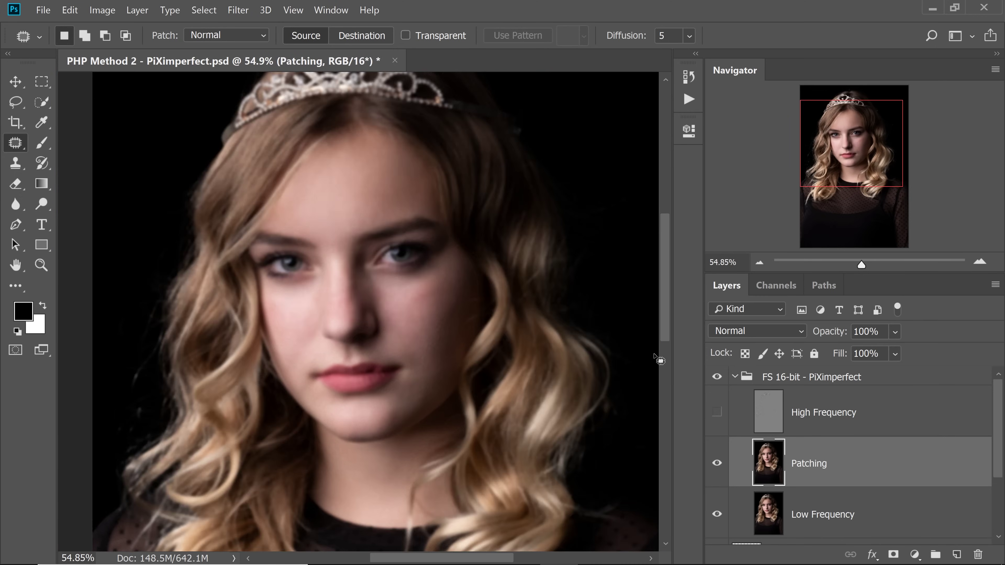
- Patch the remaining redness on the shaded cheek beside the nose with neighbouring skin
{"action": "scroll", "coordinate": [459, 297], "scroll_direction": "up", "scroll_amount": 3}
{"action": "left_click_drag", "start_coordinate": [472, 277], "coordinate": [460, 280]}
{"action": "scroll", "coordinate": [460, 280], "scroll_direction": "down", "scroll_amount": 2}
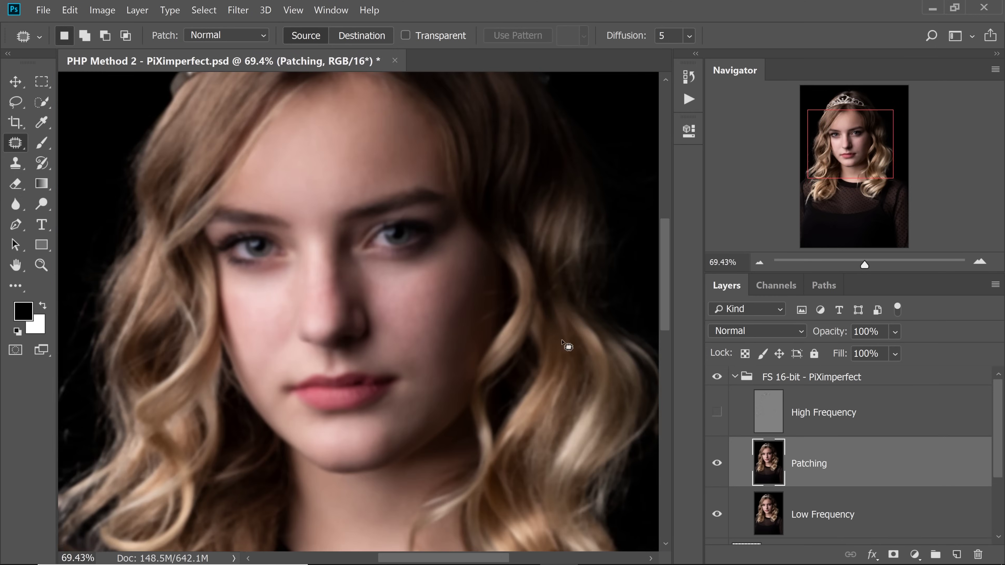
{"action": "scroll", "coordinate": [498, 287], "scroll_direction": "up", "scroll_amount": 2}
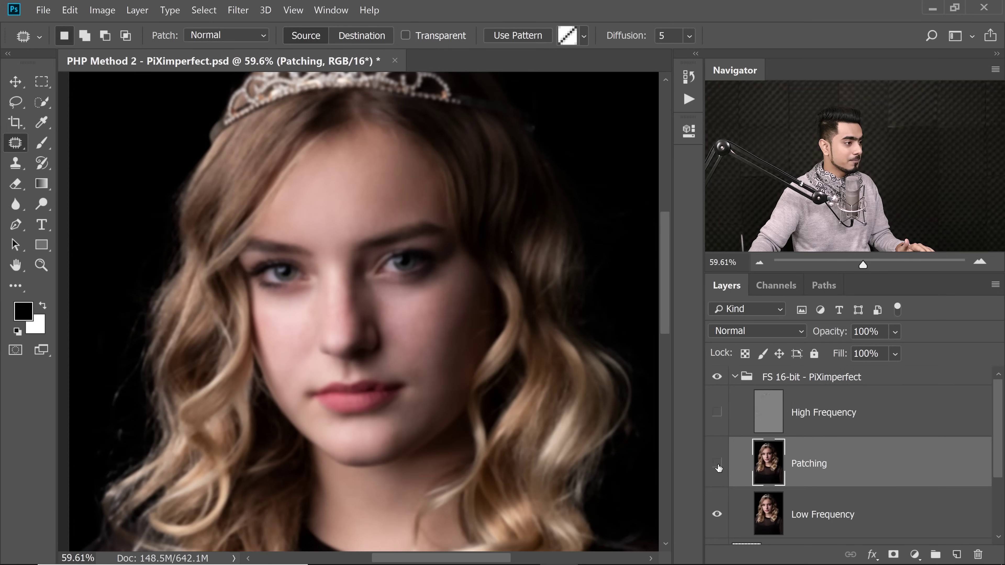
- Compare the face with and without Patching, show the High Frequency layer again, and check the whole group's before and after
{"action": "left_click", "coordinate": [718, 466]}
{"action": "left_click", "coordinate": [718, 466]}
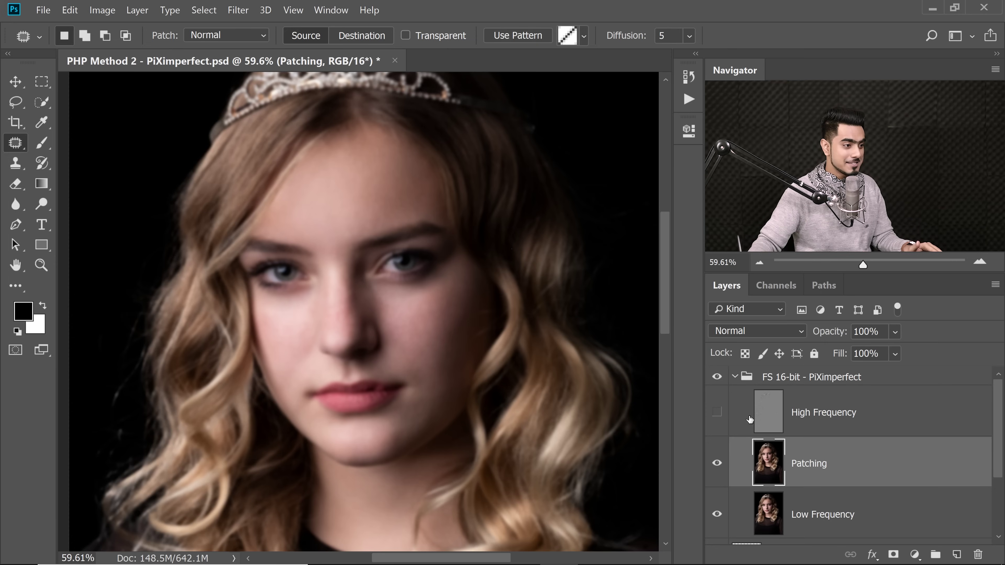
{"action": "left_click", "coordinate": [717, 412]}
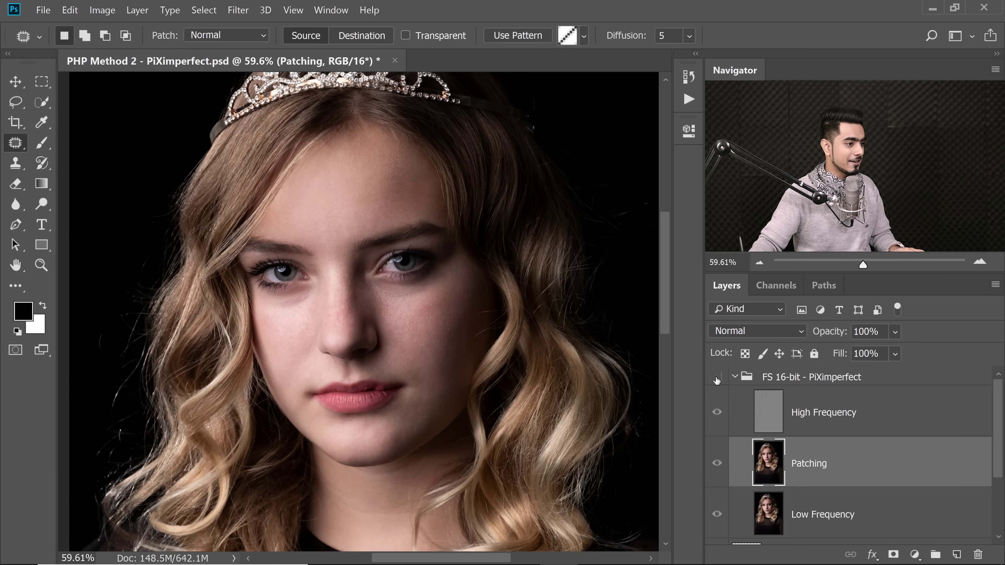
{"action": "left_click", "coordinate": [717, 378]}
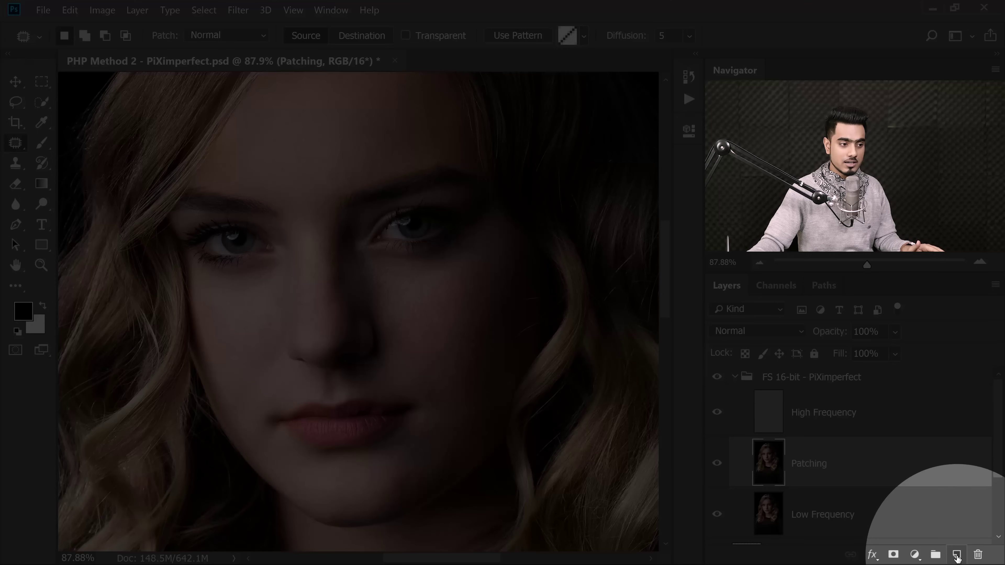
- Add a new empty layer between High Frequency and Patching, and review the layer order in the FS 16-bit - PiXimperfect group
{"action": "left_click", "coordinate": [957, 555]}
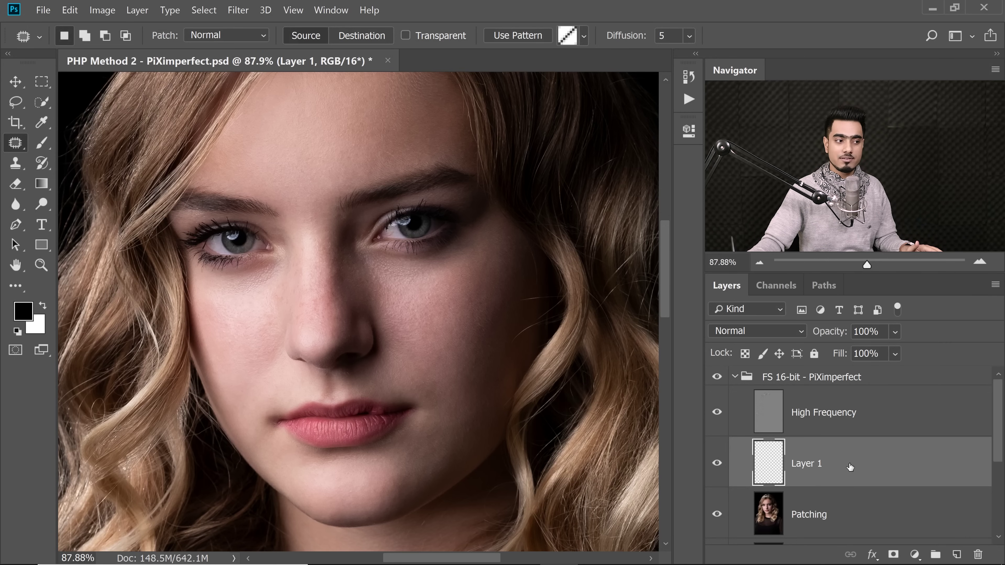
{"action": "mouse_move", "coordinate": [997, 433]}
{"action": "left_mouse_down"}
{"action": "mouse_move", "coordinate": [995, 446]}
{"action": "mouse_move", "coordinate": [994, 427]}
{"action": "left_mouse_up"}
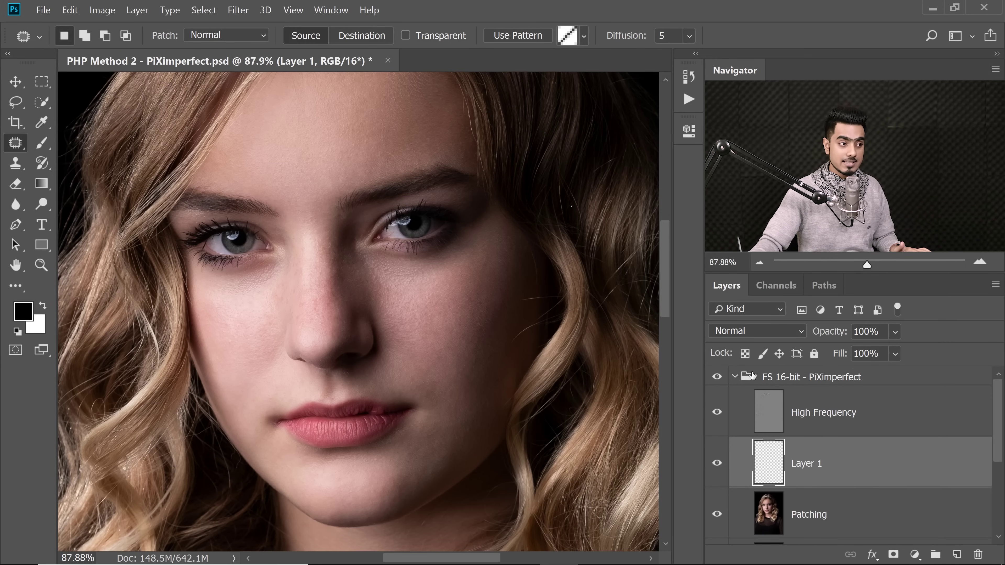
{"action": "left_click", "coordinate": [735, 379]}
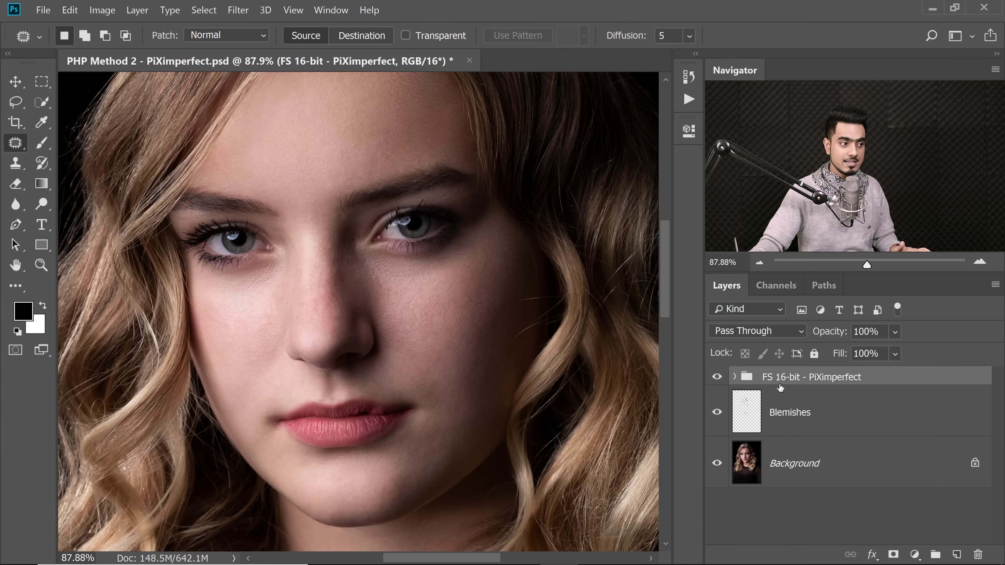
{"action": "left_click", "coordinate": [735, 378]}
{"action": "mouse_move", "coordinate": [1000, 431]}
{"action": "left_mouse_down"}
{"action": "mouse_move", "coordinate": [998, 477]}
{"action": "mouse_move", "coordinate": [998, 441]}
{"action": "left_mouse_up"}
{"action": "left_click", "coordinate": [889, 396]}
{"action": "left_click", "coordinate": [941, 478]}
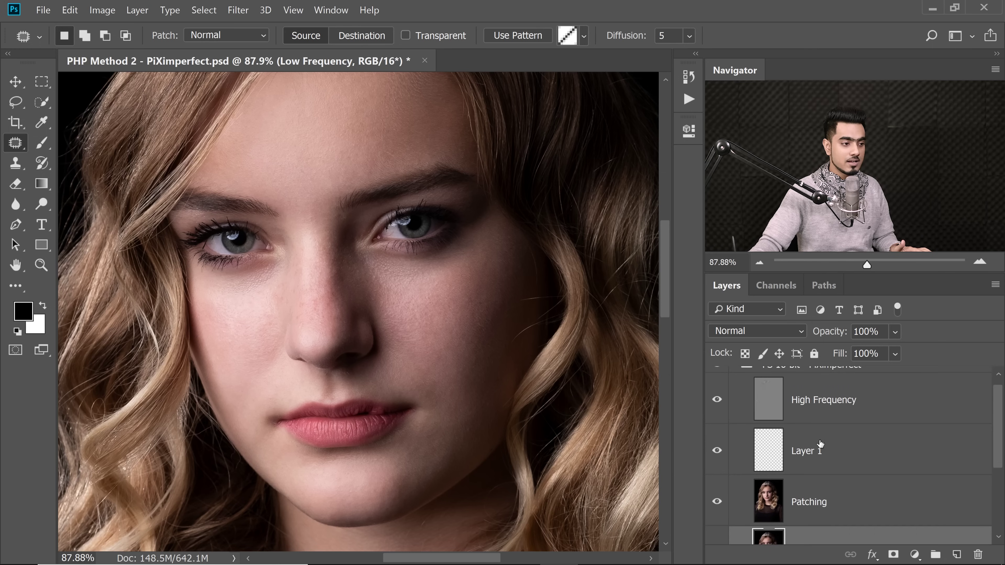
- Rename the new empty layer Healing
{"action": "left_click", "coordinate": [808, 460]}
{"action": "double_click", "coordinate": [812, 456]}
{"action": "type", "text": "Healing"}
{"action": "key", "text": "Return"}
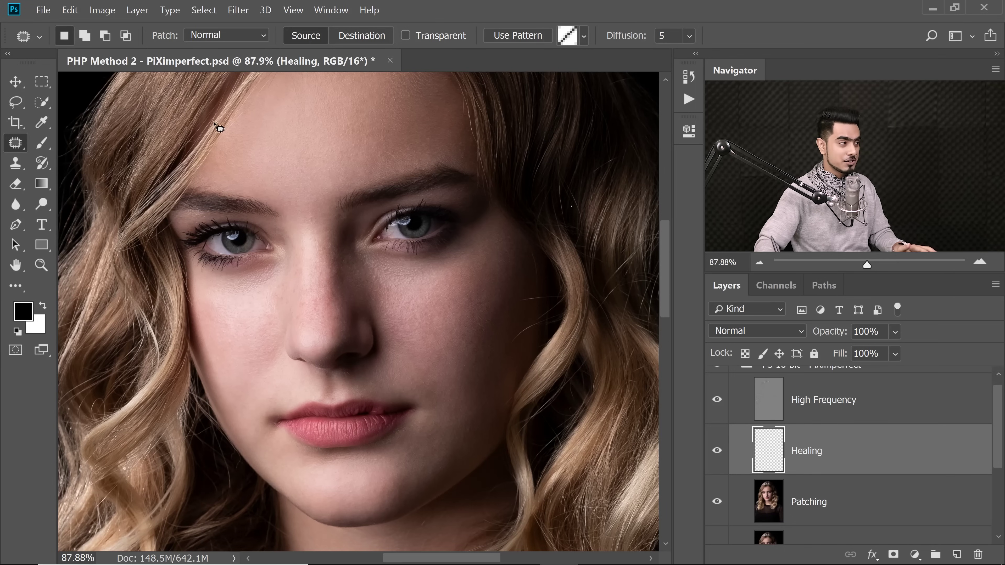
- Switch to the Healing Brush Tool sampling Current & Below, and hide the High Frequency layer
{"action": "right_click", "coordinate": [19, 146]}
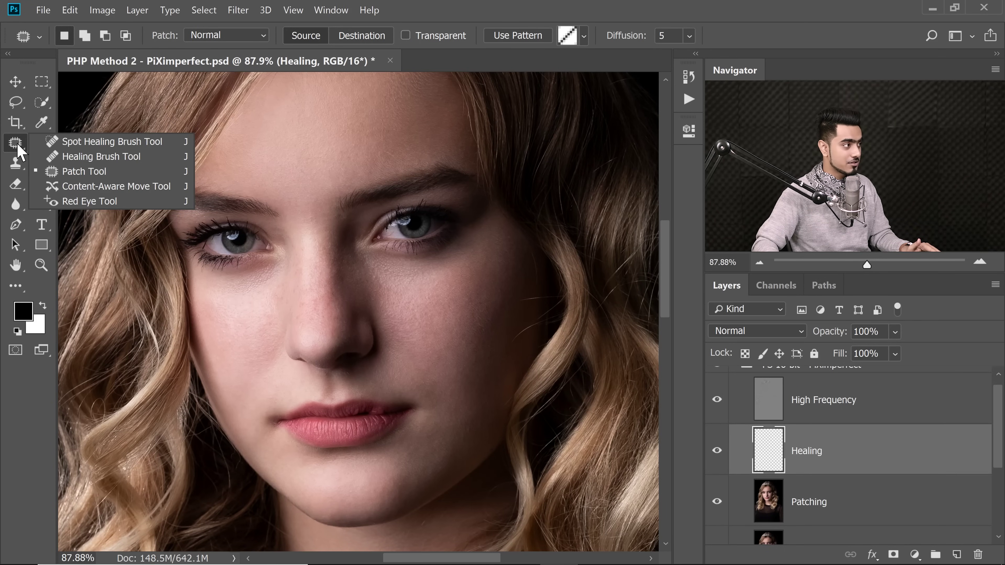
{"action": "left_click", "coordinate": [73, 157]}
{"action": "left_click_drag", "start_coordinate": [399, 272], "coordinate": [414, 271]}
{"action": "left_click_drag", "start_coordinate": [428, 284], "coordinate": [397, 272]}
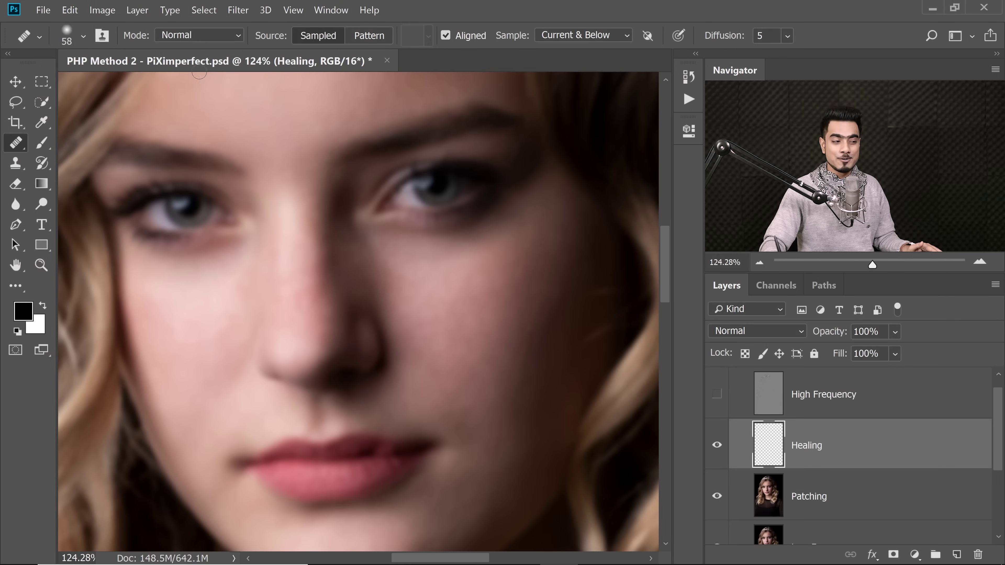
{"action": "left_click_drag", "start_coordinate": [390, 250], "coordinate": [398, 251]}
{"action": "left_click_drag", "start_coordinate": [396, 251], "coordinate": [377, 254]}
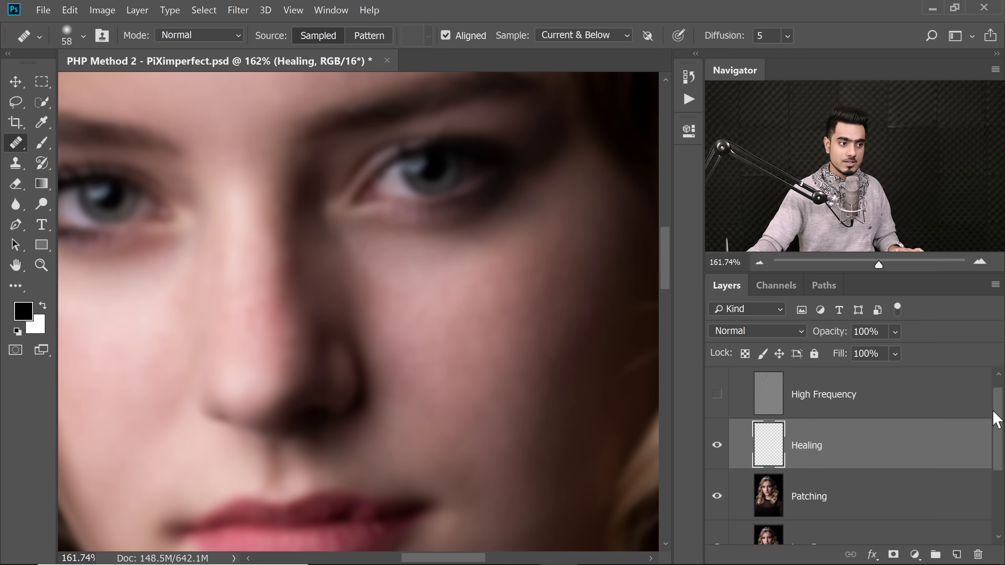
- Add a Curves adjustment at the top of the group, anchor the highlights, lower the darker tones for contrast, and compare its effect
{"action": "left_click_drag", "start_coordinate": [998, 419], "coordinate": [999, 392]}
{"action": "left_click", "coordinate": [928, 380]}
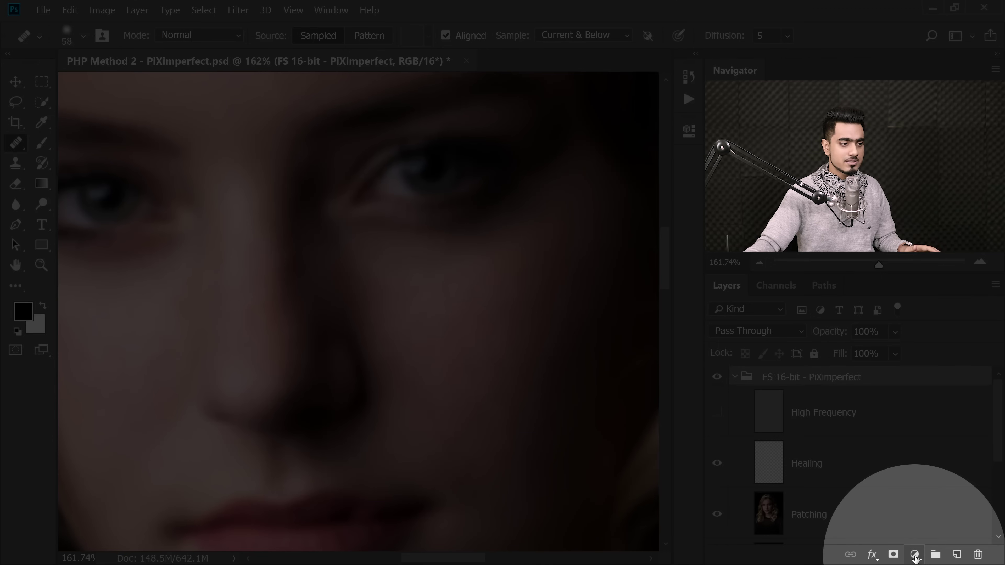
{"action": "left_click", "coordinate": [915, 556]}
{"action": "left_click", "coordinate": [891, 359]}
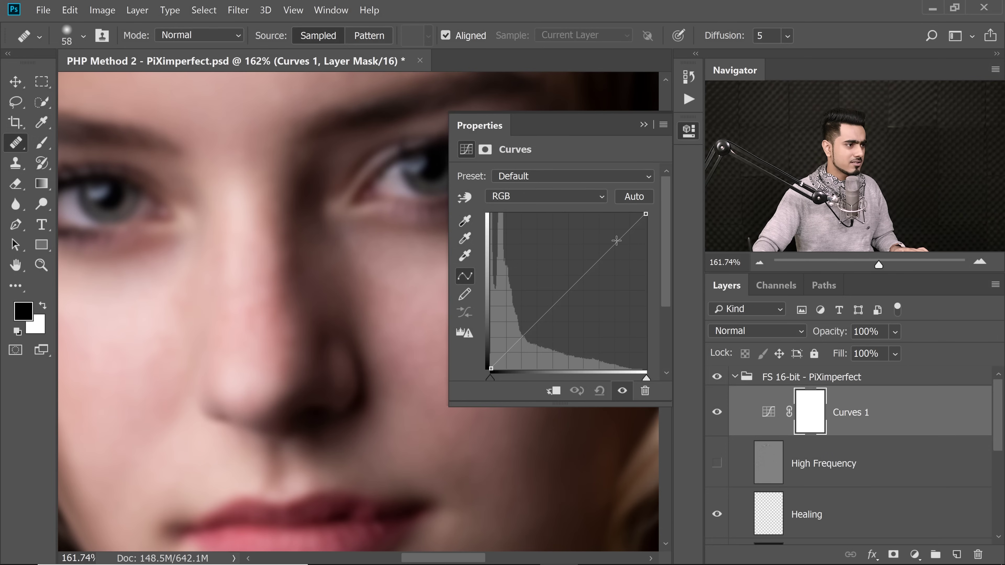
{"action": "left_click", "coordinate": [616, 240]}
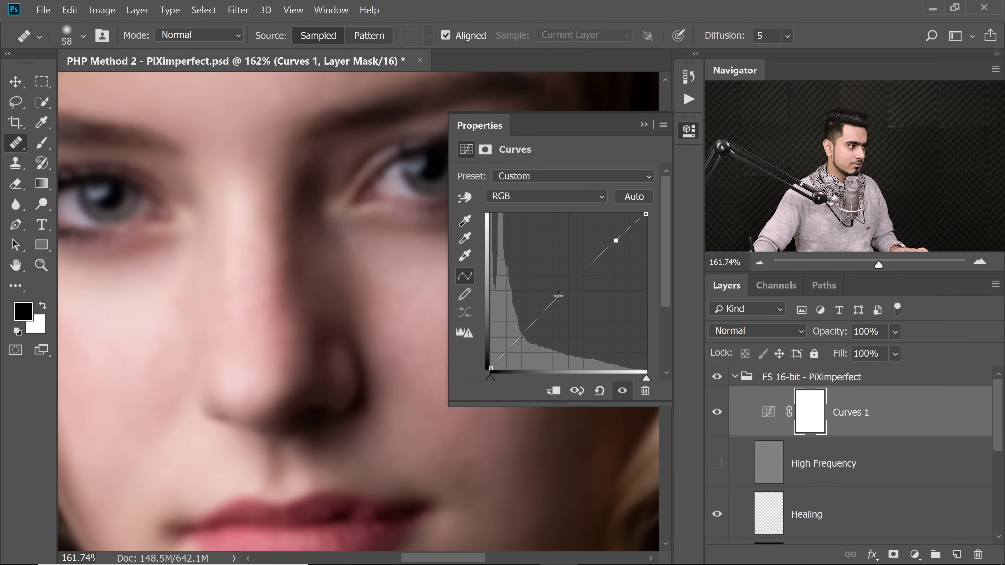
{"action": "mouse_move", "coordinate": [559, 298]}
{"action": "left_mouse_down"}
{"action": "mouse_move", "coordinate": [562, 315]}
{"action": "mouse_move", "coordinate": [563, 303]}
{"action": "left_mouse_up"}
{"action": "left_click", "coordinate": [645, 125]}
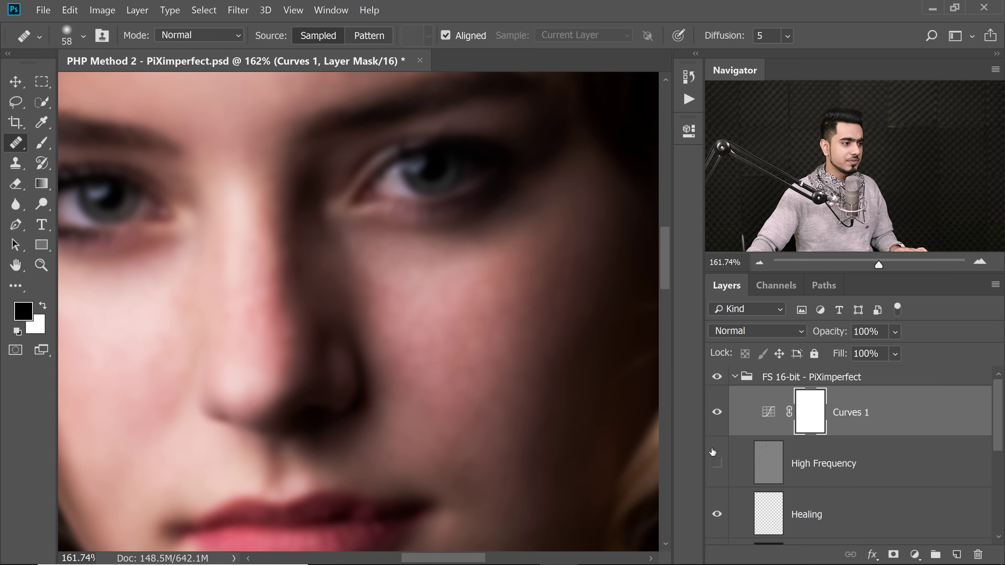
{"action": "left_click", "coordinate": [717, 413]}
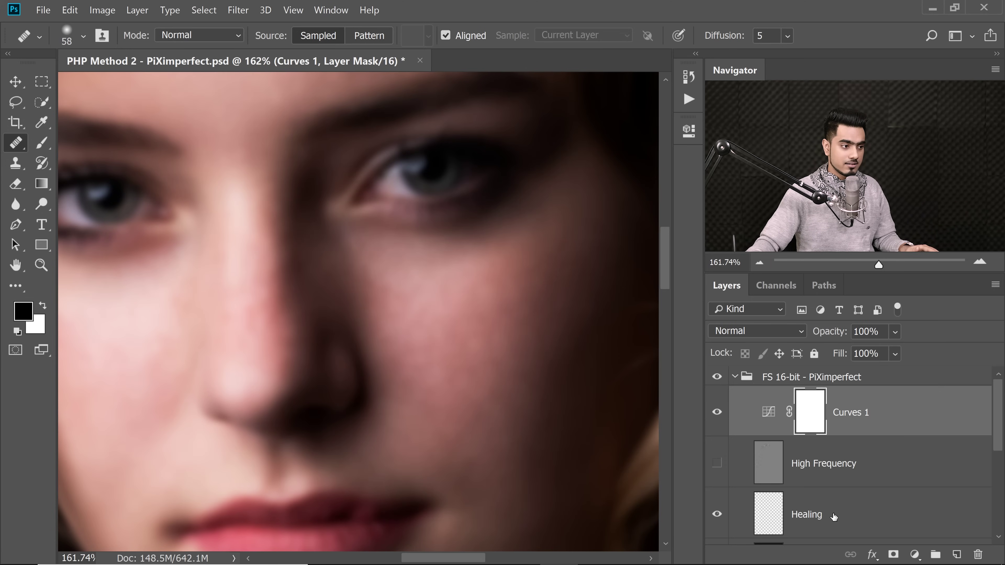
- Heal the uneven tones on the shadow-side cheek beneath the eye, working on the Healing layer
{"action": "left_click", "coordinate": [821, 520]}
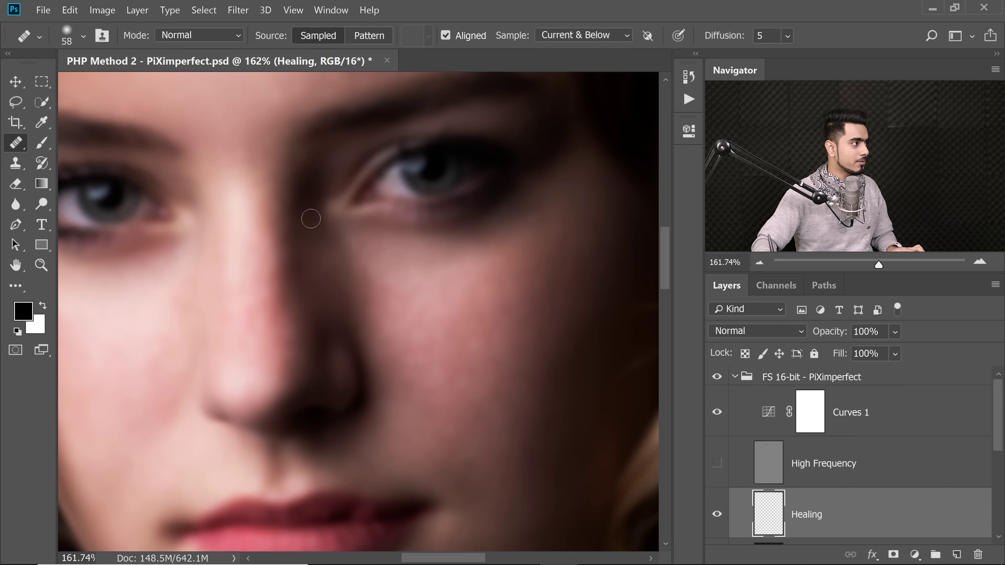
{"action": "left_click_drag", "start_coordinate": [401, 273], "coordinate": [418, 274]}
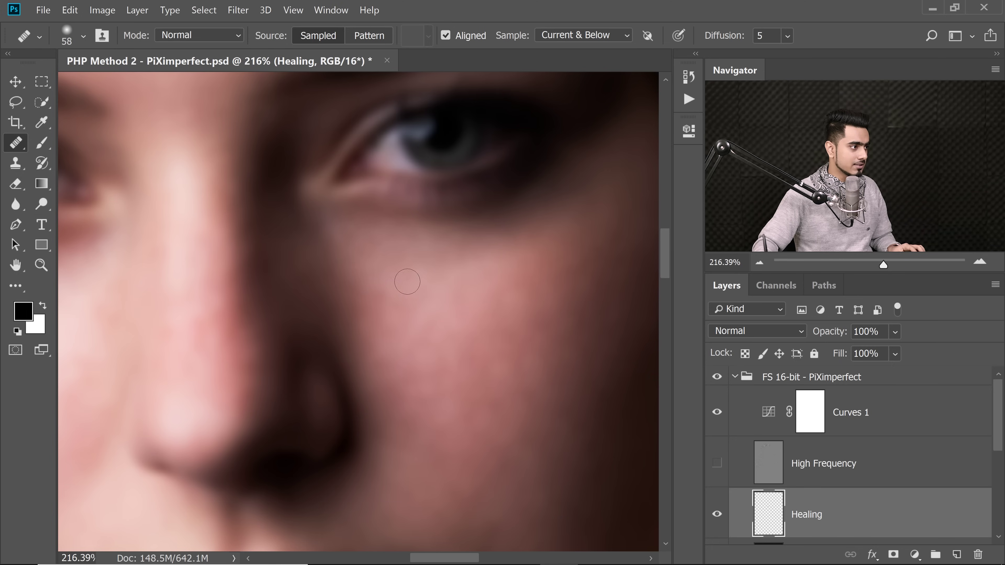
{"action": "left_click_drag", "start_coordinate": [409, 271], "coordinate": [399, 270]}
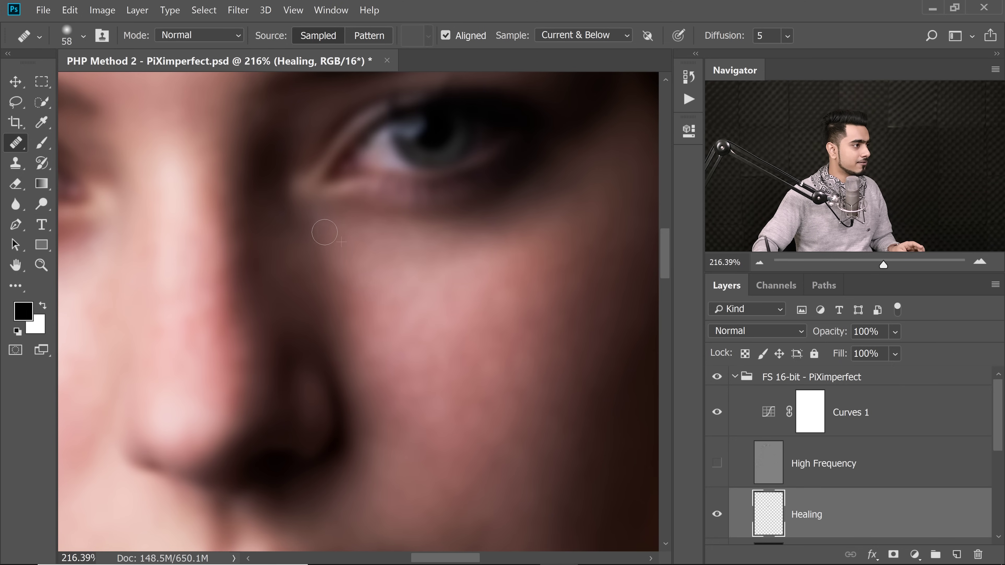
{"action": "scroll", "coordinate": [346, 238], "scroll_direction": "down", "scroll_amount": 5}
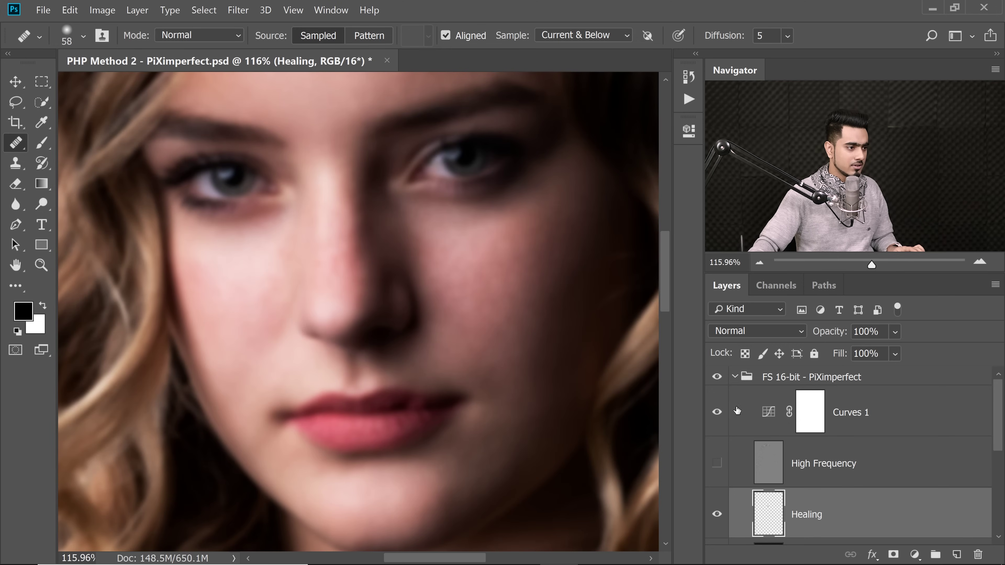
- Add a point in the upper part of the Curves 1 curve and pull it down slightly to tame the highlights
{"action": "double_click", "coordinate": [767, 414]}
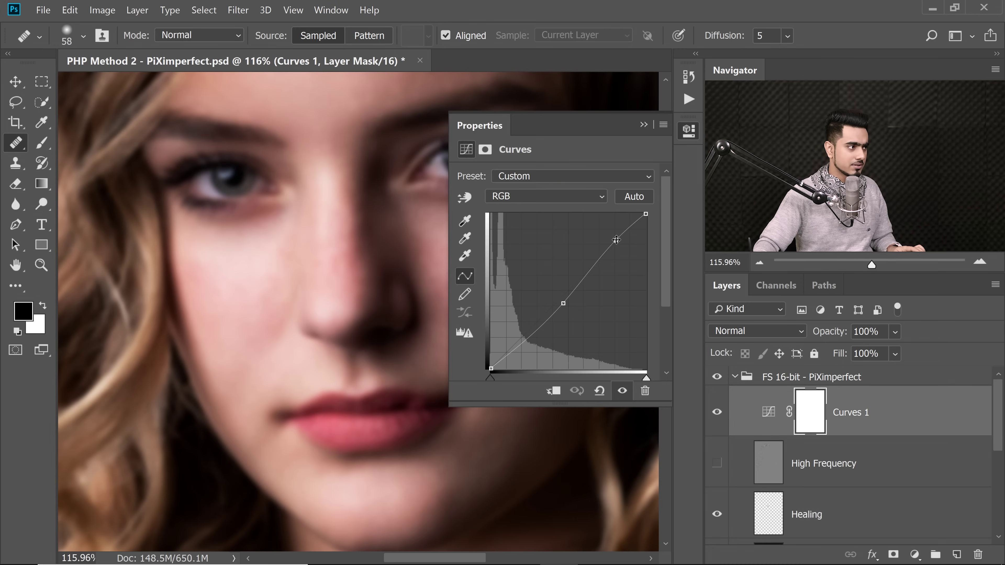
{"action": "left_click_drag", "start_coordinate": [616, 241], "coordinate": [619, 245]}
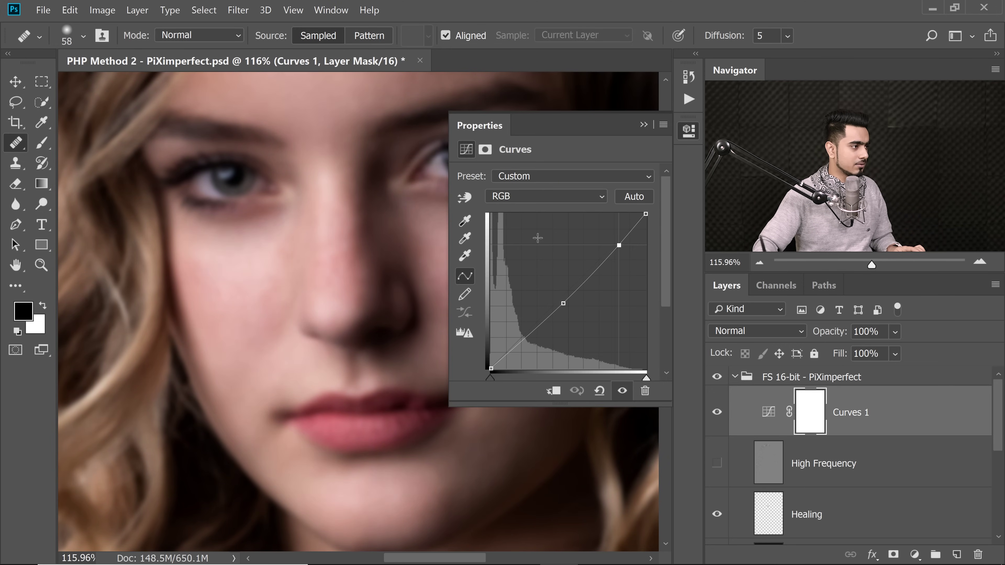
{"action": "left_click", "coordinate": [644, 124]}
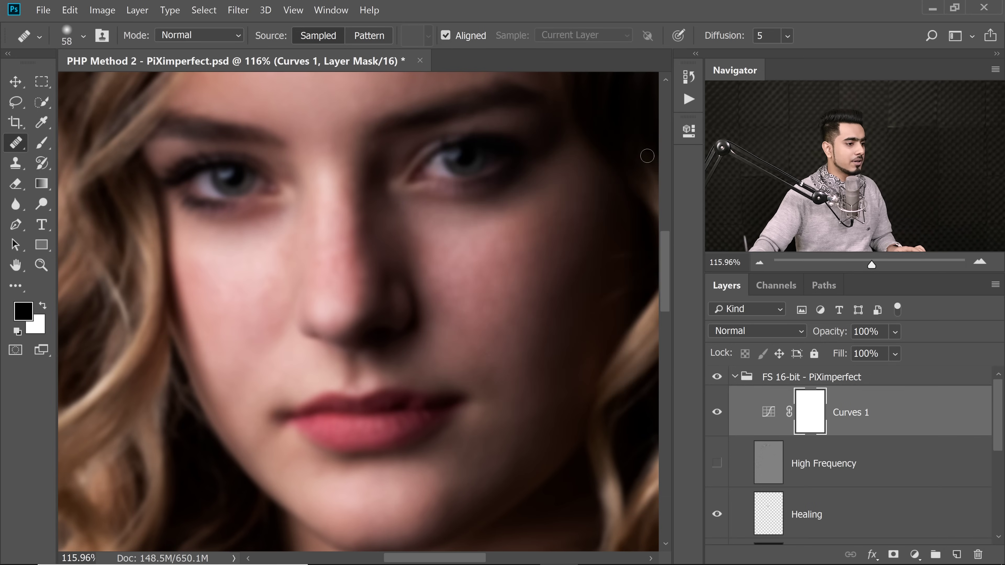
- Heal the blotchy tones on the bright-side cheek below the eye and beside the nose on the Healing layer
{"action": "left_click", "coordinate": [821, 510]}
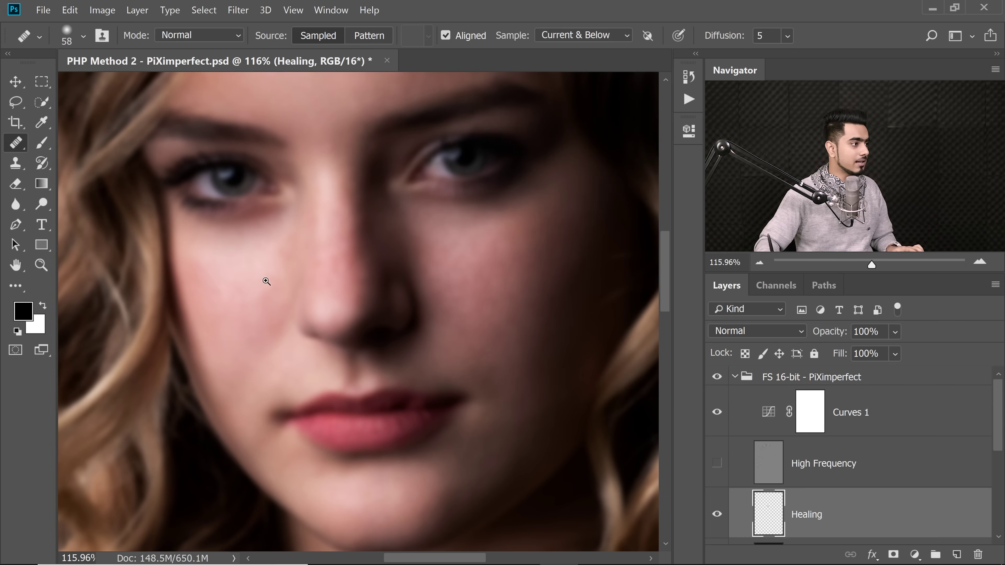
{"action": "left_click_drag", "start_coordinate": [269, 272], "coordinate": [280, 272]}
{"action": "mouse_move", "coordinate": [289, 231]}
{"action": "left_mouse_down"}
{"action": "mouse_move", "coordinate": [260, 287]}
{"action": "mouse_move", "coordinate": [285, 273]}
{"action": "mouse_move", "coordinate": [300, 293]}
{"action": "left_mouse_up"}
{"action": "scroll", "coordinate": [295, 267], "scroll_direction": "down", "scroll_amount": 1}
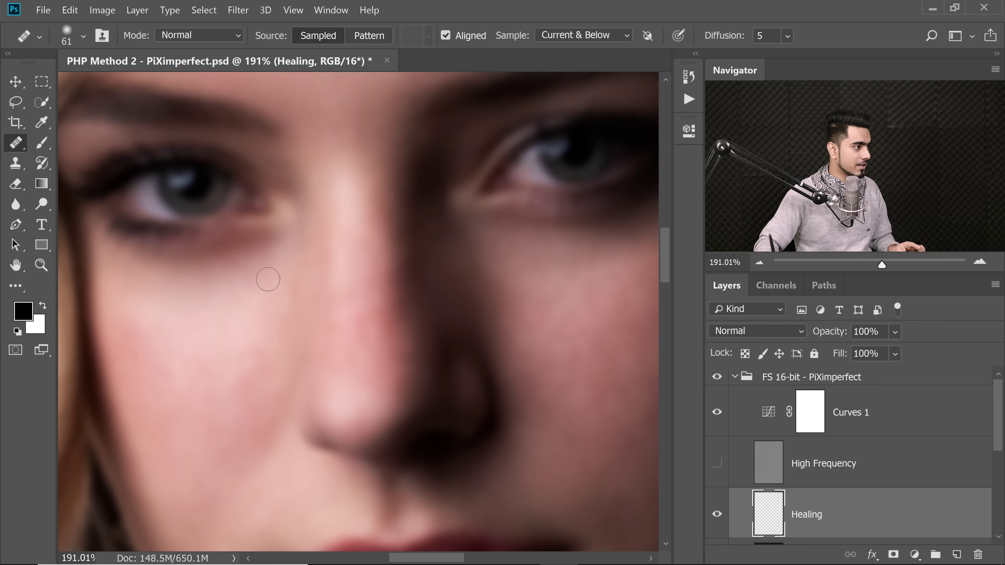
{"action": "left_click", "coordinate": [270, 296], "text": "alt"}
{"action": "left_click", "coordinate": [238, 304], "text": "alt"}
{"action": "left_click_drag", "start_coordinate": [223, 289], "coordinate": [201, 304]}
{"action": "left_click", "coordinate": [193, 309], "text": "alt"}
{"action": "scroll", "coordinate": [280, 251], "scroll_direction": "down", "scroll_amount": 3}
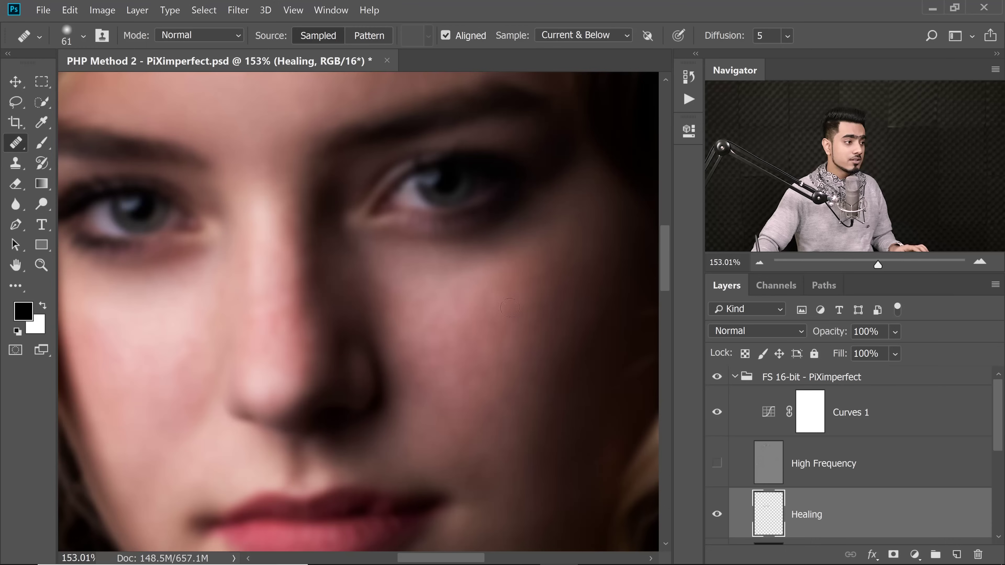
- Heal the uneven, reddish transitions along the nose on the Healing layer
{"action": "left_click_drag", "start_coordinate": [505, 360], "coordinate": [466, 347]}
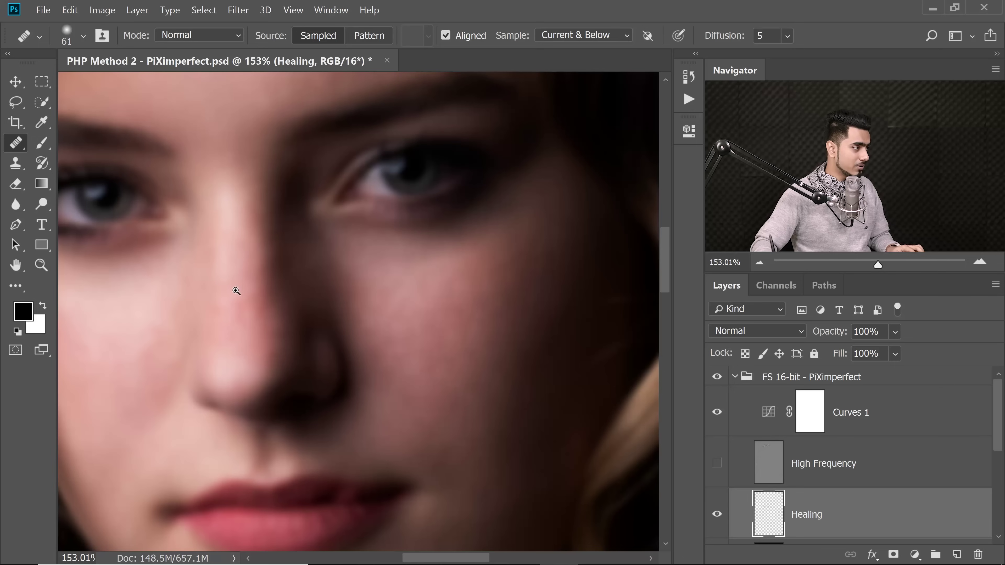
{"action": "left_click_drag", "start_coordinate": [236, 291], "coordinate": [248, 313]}
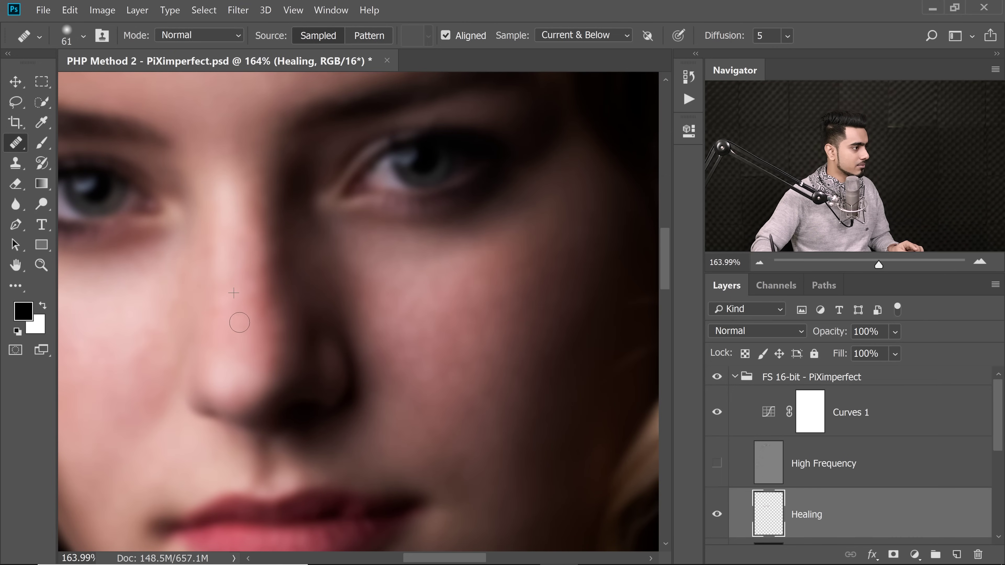
{"action": "left_click_drag", "start_coordinate": [249, 300], "coordinate": [222, 300]}
{"action": "left_click_drag", "start_coordinate": [272, 247], "coordinate": [305, 279]}
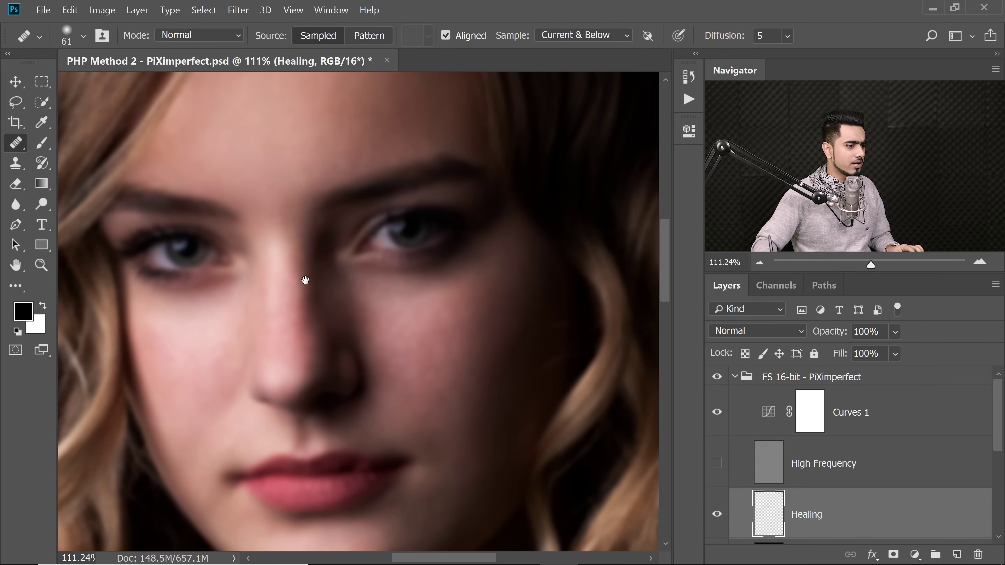
- Compare the blurred face with the Healing layer hidden and shown
{"action": "left_click", "coordinate": [719, 519]}
{"action": "left_click", "coordinate": [719, 519]}
{"action": "left_click", "coordinate": [718, 519]}
{"action": "left_click", "coordinate": [719, 519]}
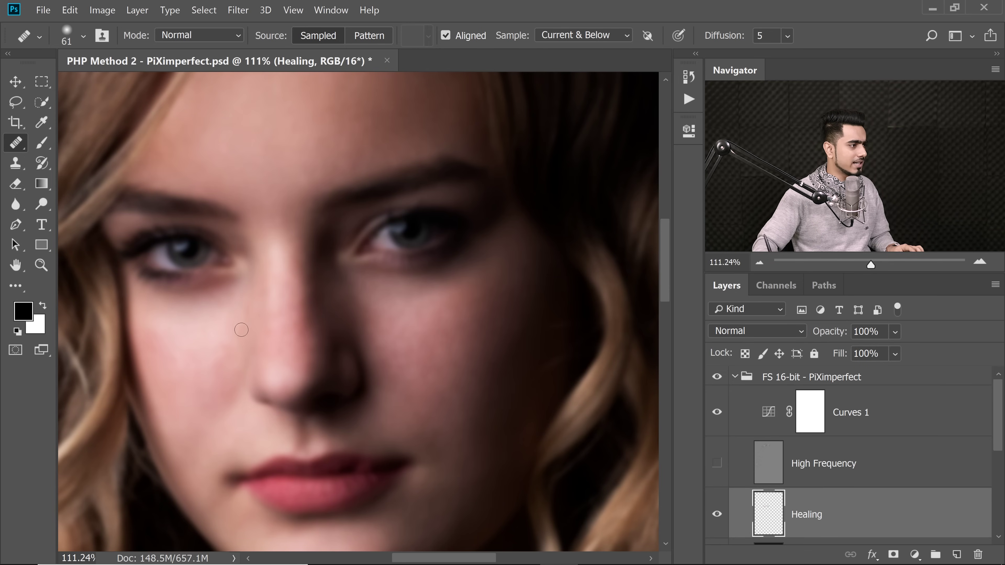
- Show the High Frequency layer and hide Curves 1 to bring back the skin texture without the added contrast
{"action": "left_click_drag", "start_coordinate": [214, 310], "coordinate": [246, 316]}
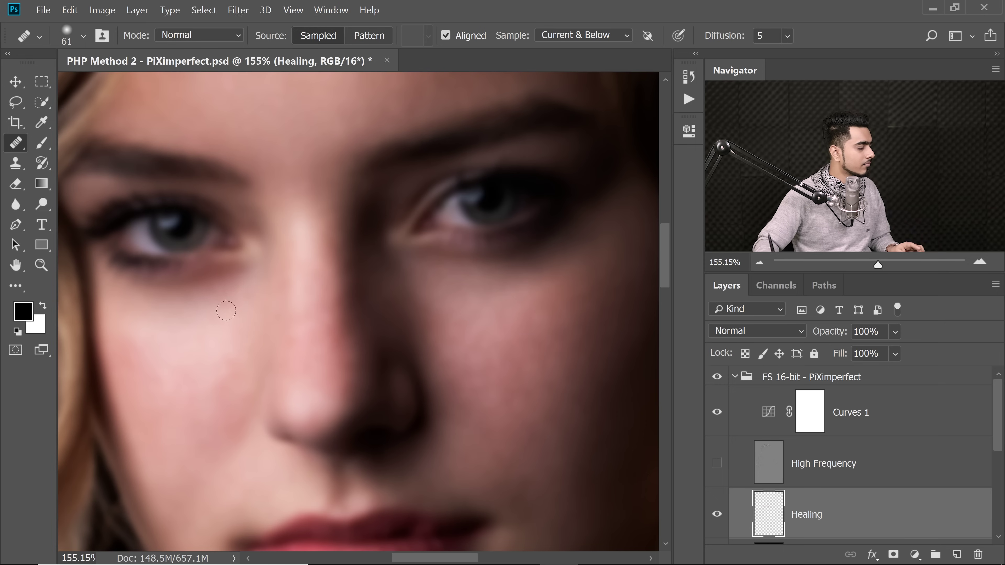
{"action": "left_click_drag", "start_coordinate": [336, 306], "coordinate": [332, 306]}
{"action": "left_click", "coordinate": [718, 464]}
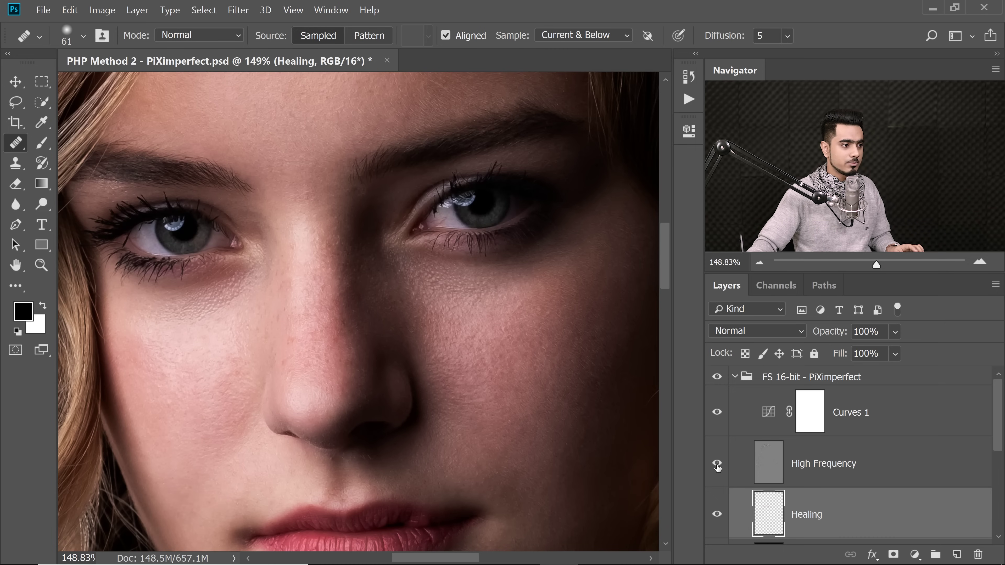
{"action": "left_click", "coordinate": [717, 414]}
{"action": "scroll", "coordinate": [484, 328], "scroll_direction": "down", "scroll_amount": 2}
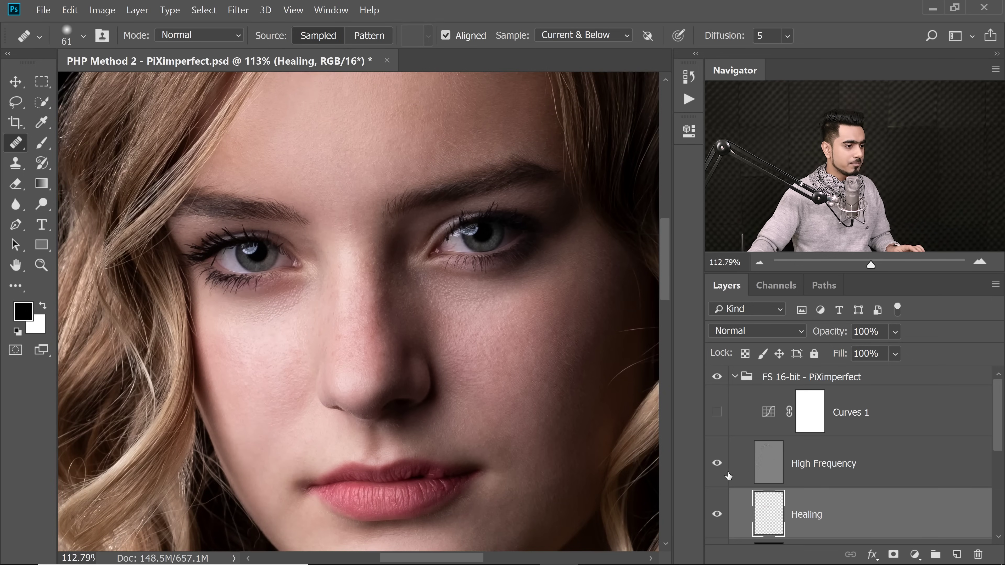
- Compare the textured face with and without the Healing layer, also close up around the nose
{"action": "left_click", "coordinate": [717, 515]}
{"action": "left_click", "coordinate": [716, 515]}
{"action": "left_click", "coordinate": [717, 516]}
{"action": "left_click", "coordinate": [716, 515]}
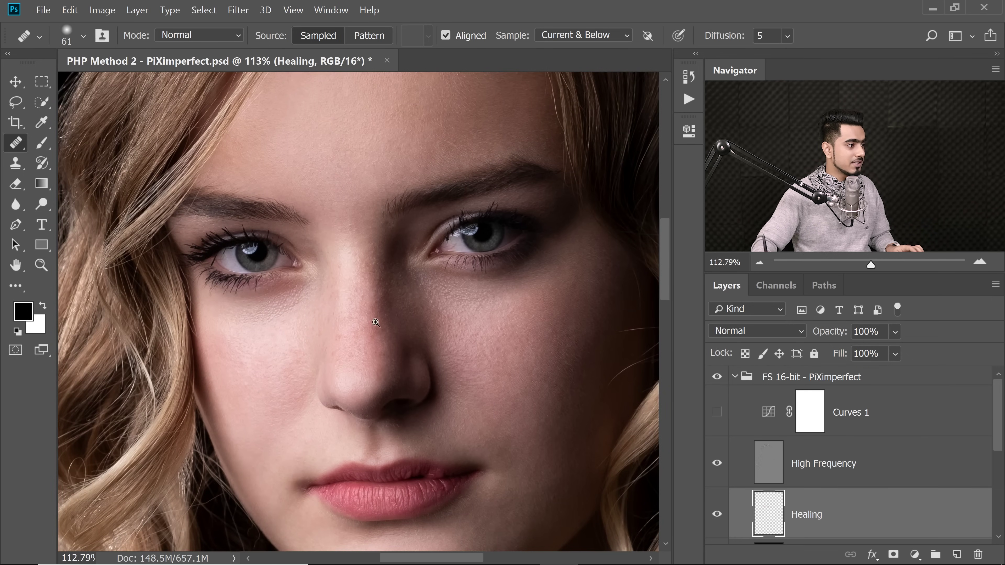
{"action": "left_click_drag", "start_coordinate": [373, 322], "coordinate": [393, 325]}
{"action": "left_click", "coordinate": [717, 515]}
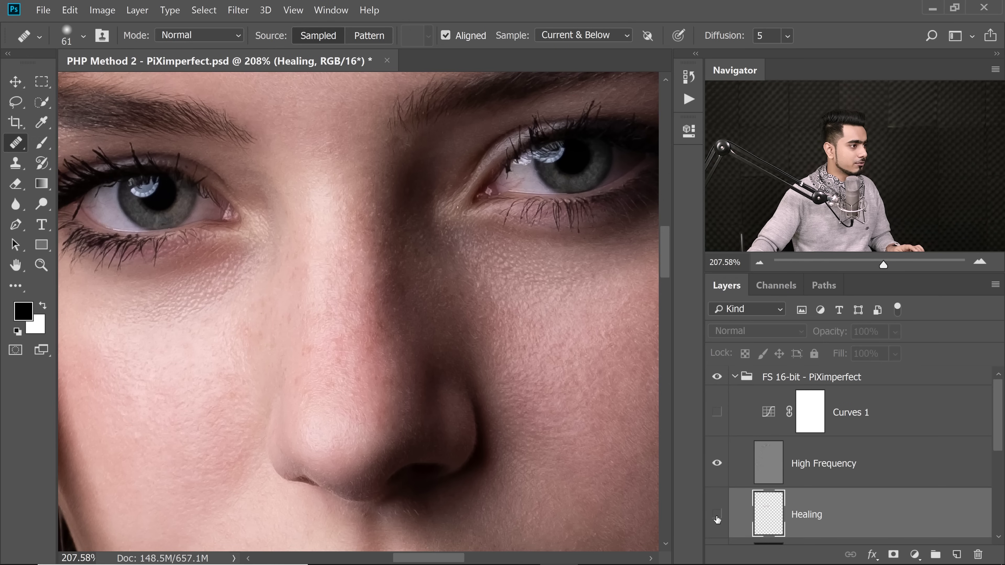
{"action": "left_click", "coordinate": [717, 515]}
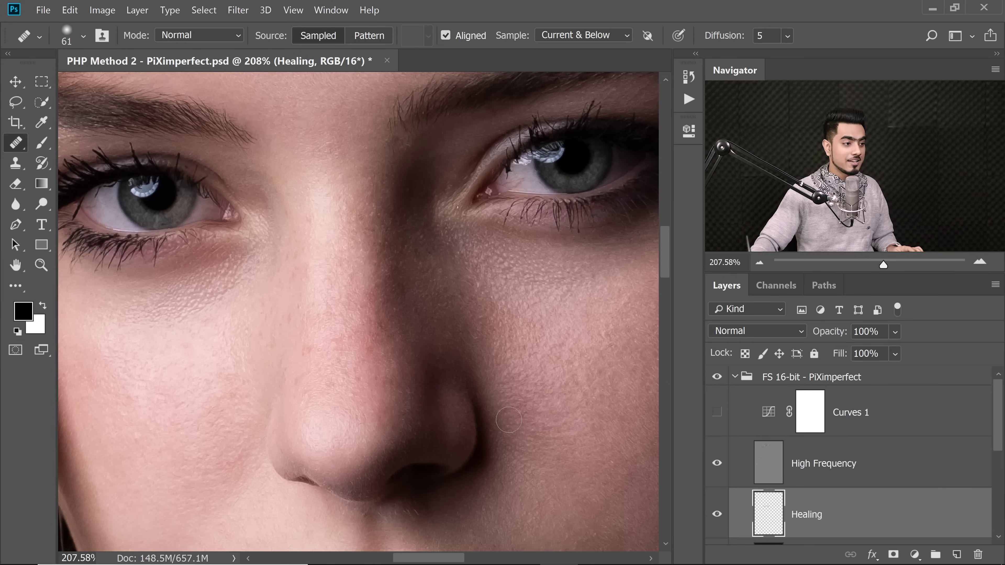
- Hide the High Frequency layer and heal the uneven tones on the shadow-side cheek beside the nose
{"action": "left_click", "coordinate": [717, 464]}
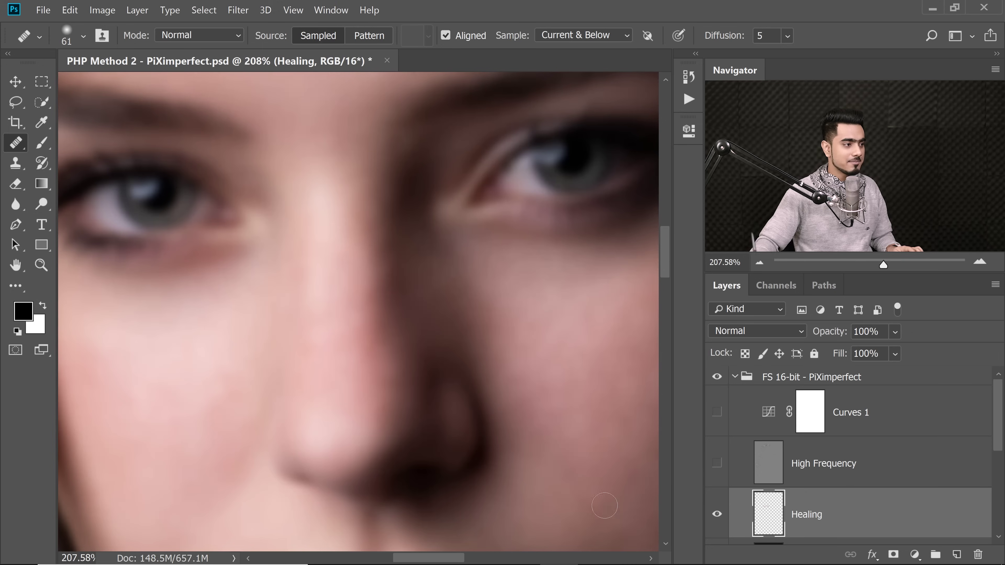
{"action": "scroll", "coordinate": [449, 314], "scroll_direction": "right", "scroll_amount": 5}
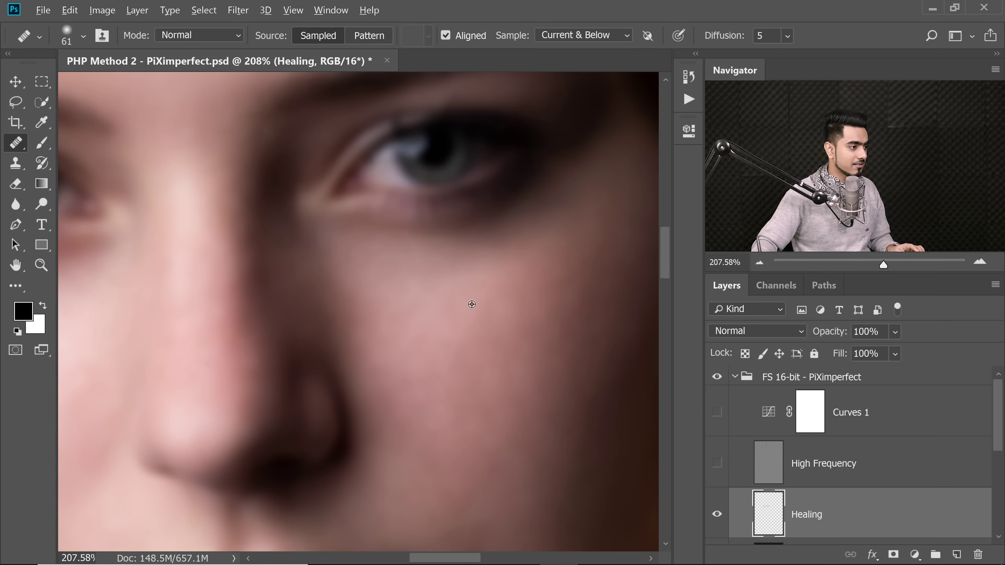
{"action": "scroll", "coordinate": [458, 317], "scroll_direction": "down", "scroll_amount": 2}
{"action": "left_click_drag", "start_coordinate": [409, 318], "coordinate": [381, 286]}
{"action": "left_click_drag", "start_coordinate": [332, 359], "coordinate": [347, 340]}
{"action": "left_click_drag", "start_coordinate": [327, 383], "coordinate": [326, 341]}
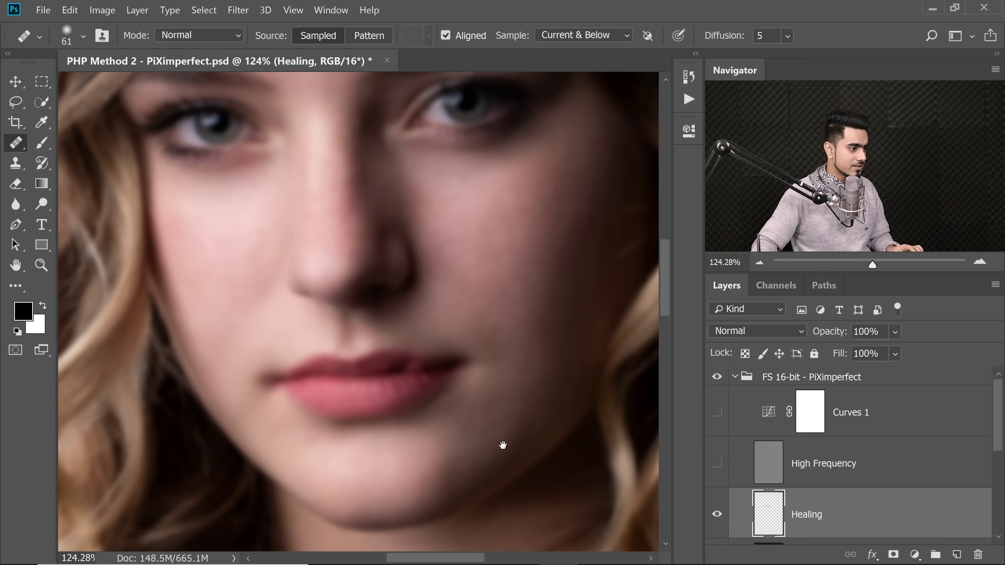
- Heal the uneven shadow transition on the darker side of the chin below the lips
{"action": "left_click_drag", "start_coordinate": [491, 437], "coordinate": [431, 384]}
{"action": "mouse_move", "coordinate": [410, 426]}
{"action": "left_mouse_down"}
{"action": "mouse_move", "coordinate": [442, 404]}
{"action": "mouse_move", "coordinate": [419, 408]}
{"action": "left_mouse_up"}
{"action": "left_click", "coordinate": [393, 399], "text": "alt"}
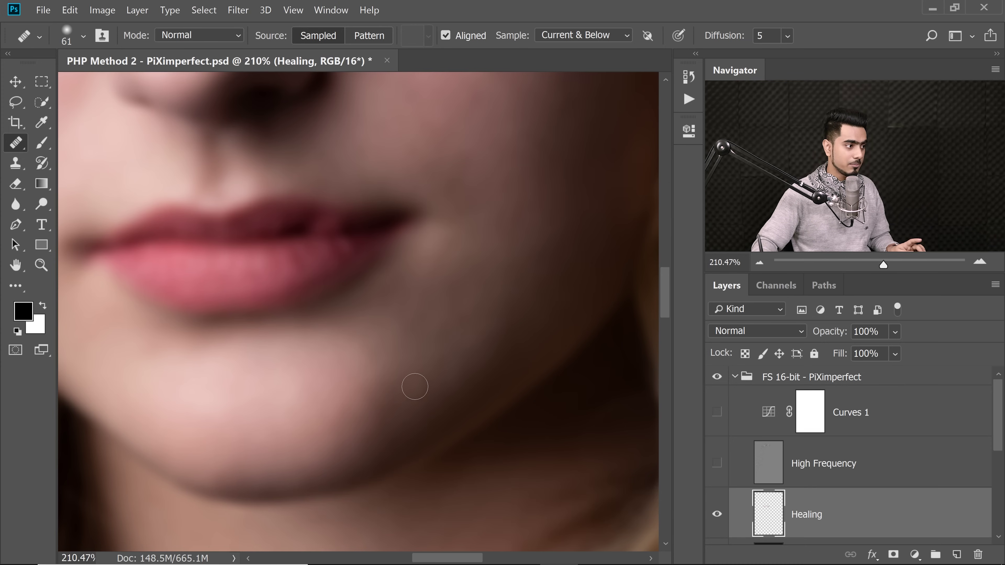
{"action": "left_click_drag", "start_coordinate": [414, 387], "coordinate": [411, 403]}
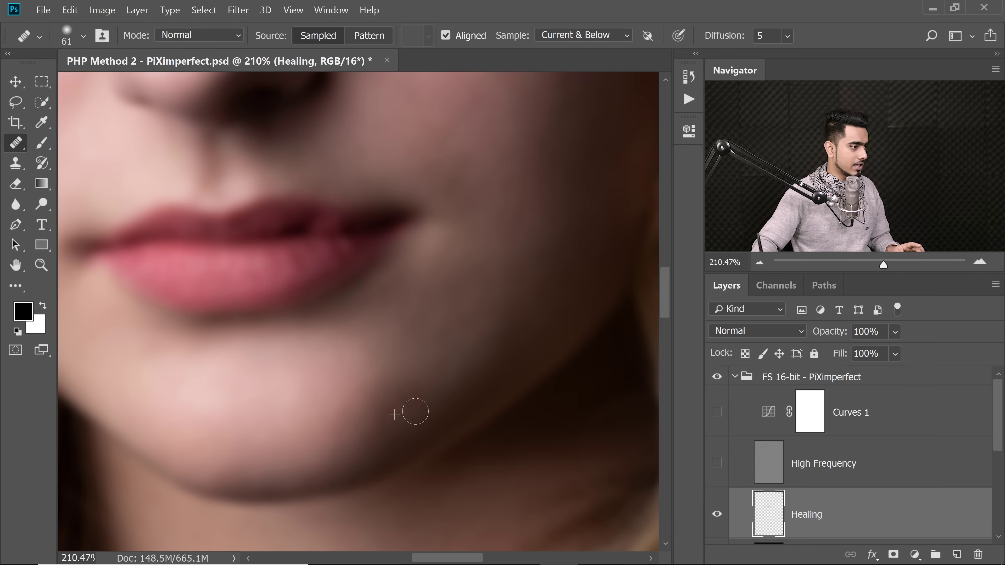
{"action": "left_click", "coordinate": [716, 516]}
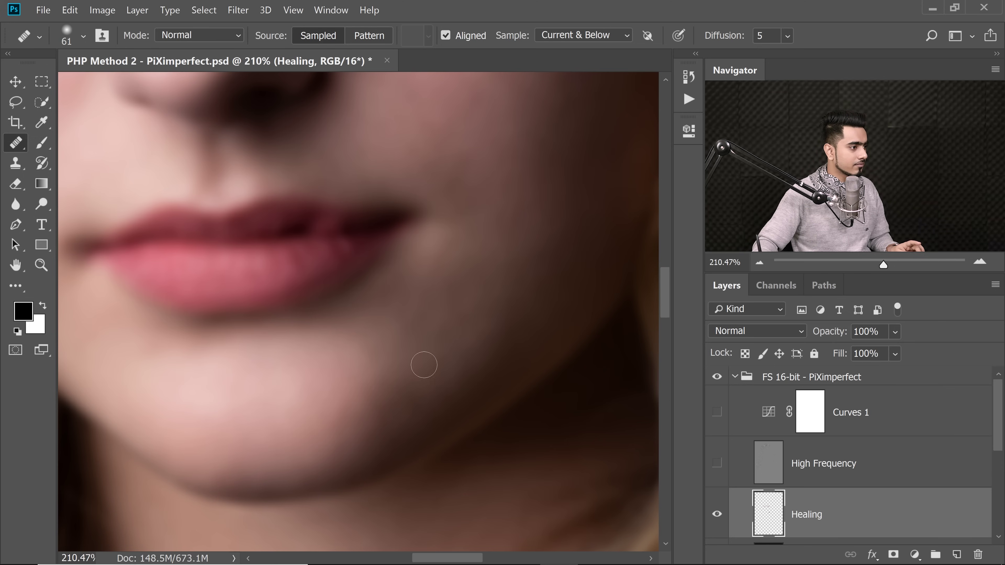
- Smooth the patchy skin beside the shadow-side mouth corner with healing strokes, and compare the Healing layer on and off
{"action": "scroll", "coordinate": [442, 348], "scroll_direction": "down", "scroll_amount": 2}
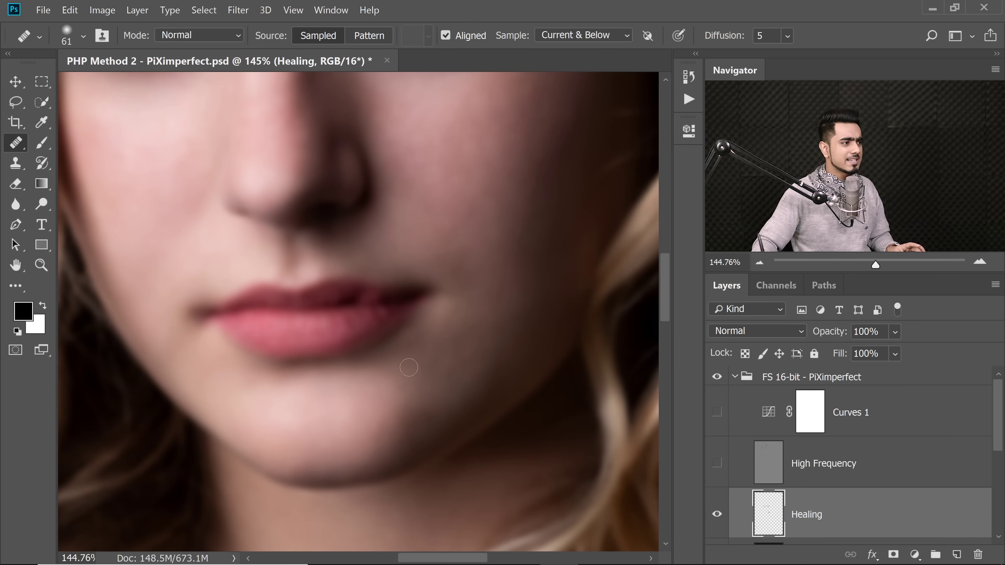
{"action": "scroll", "coordinate": [485, 253], "scroll_direction": "up", "scroll_amount": 2}
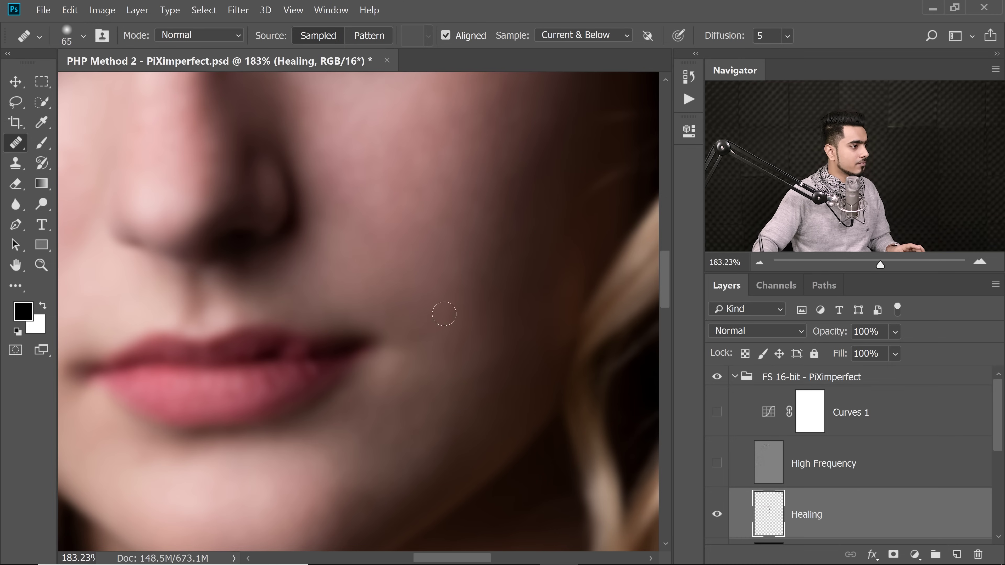
{"action": "scroll", "coordinate": [435, 299], "scroll_direction": "down", "scroll_amount": 1}
{"action": "left_click", "coordinate": [716, 514]}
{"action": "left_click", "coordinate": [716, 515]}
{"action": "scroll", "coordinate": [410, 269], "scroll_direction": "up", "scroll_amount": 2}
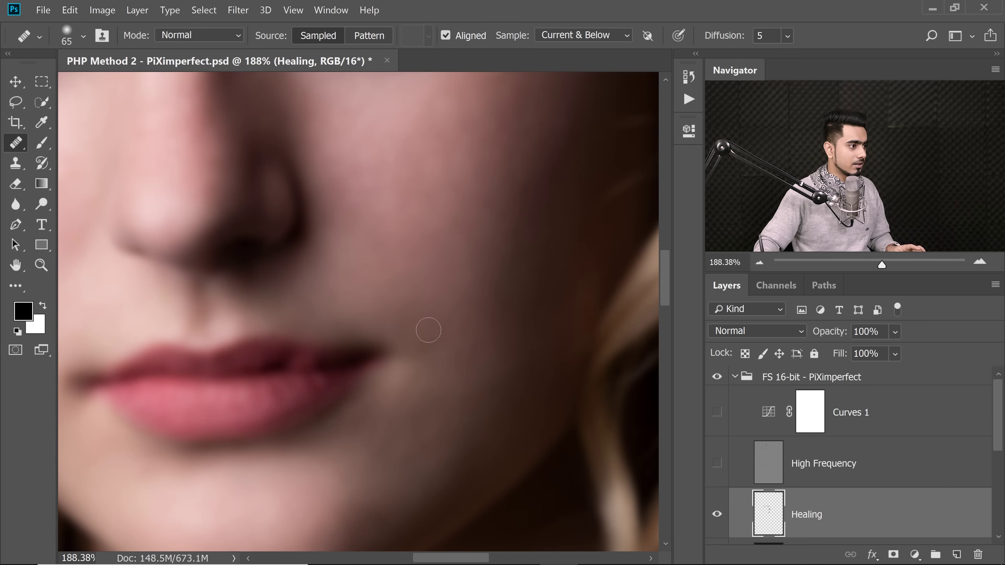
{"action": "scroll", "coordinate": [402, 309], "scroll_direction": "down", "scroll_amount": 1}
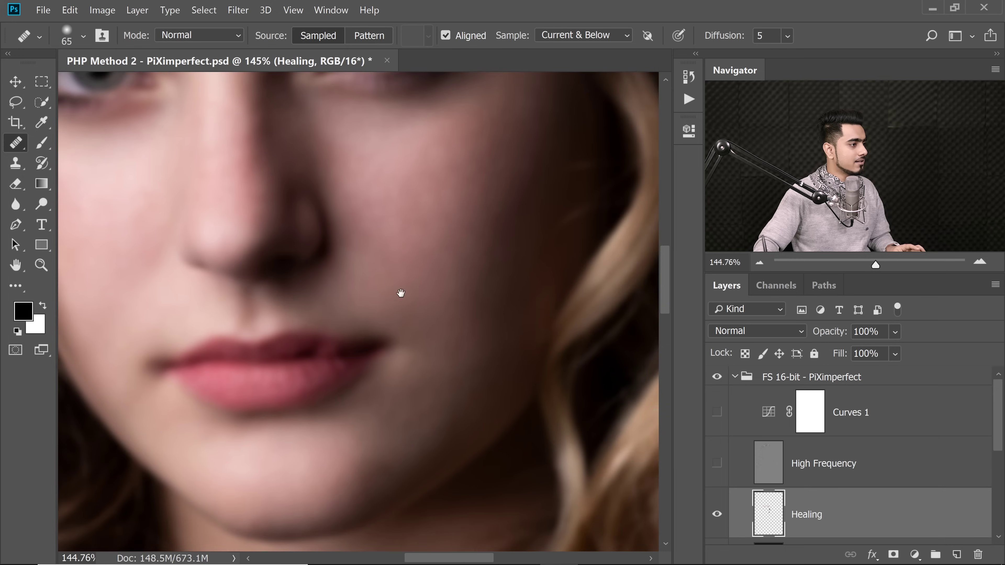
- Show the High Frequency layer and compare the cheek and chin with the Healing layer hidden and shown
{"action": "scroll", "coordinate": [400, 303], "scroll_direction": "down", "scroll_amount": 1}
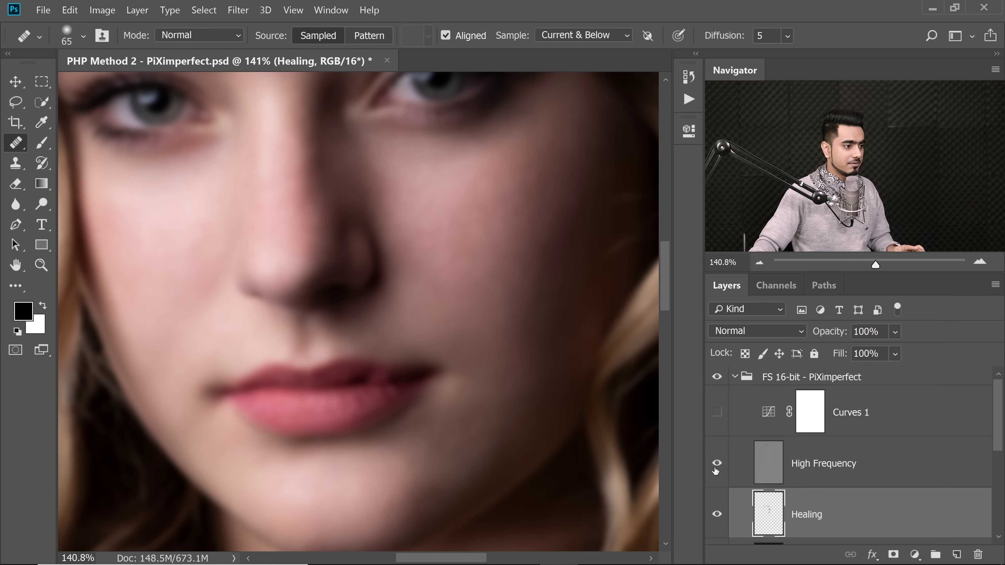
{"action": "left_click", "coordinate": [717, 515]}
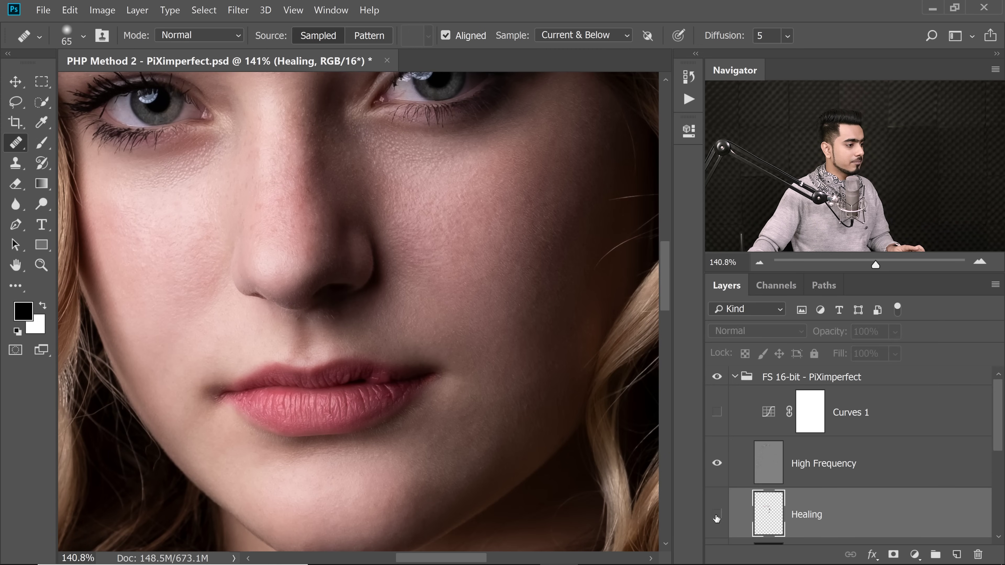
{"action": "left_click", "coordinate": [717, 516]}
{"action": "left_click", "coordinate": [717, 515]}
{"action": "left_click", "coordinate": [717, 515]}
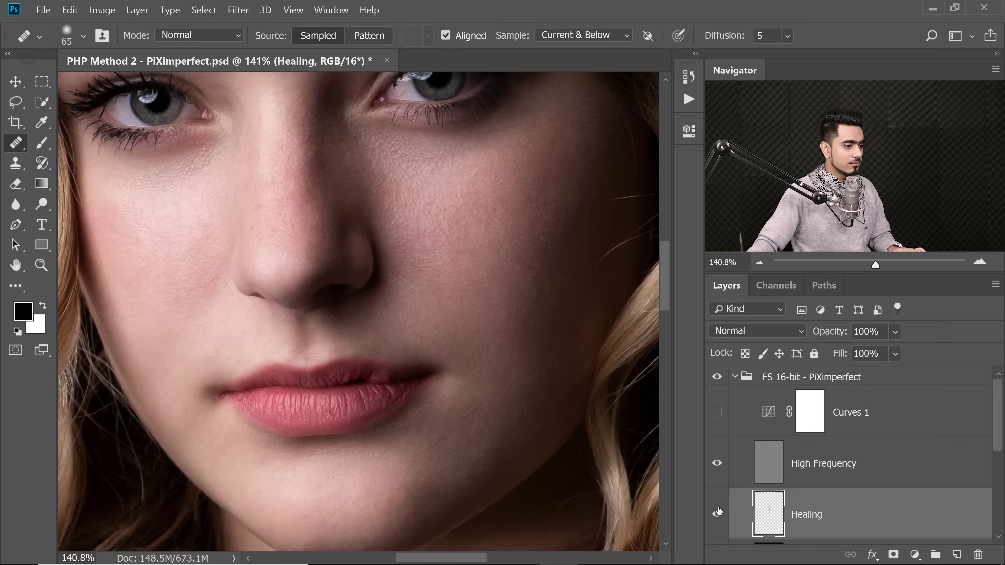
{"action": "left_click", "coordinate": [717, 515]}
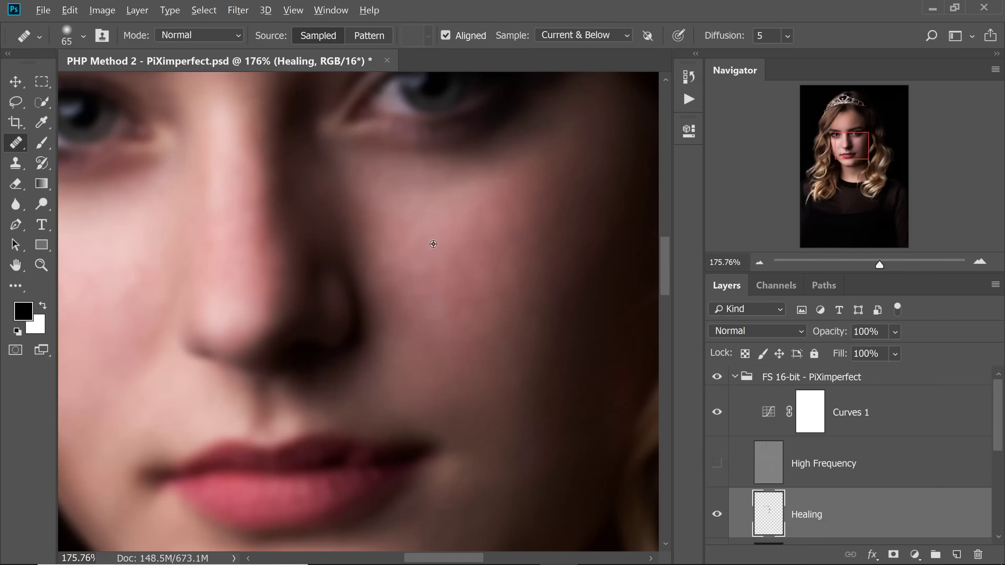
- Hide the High Frequency layer, resize the Healing Brush, and even out the tones on the shadow-side cheek below the eye
{"action": "right_click", "coordinate": [445, 219], "text": "alt"}
{"action": "mouse_move", "coordinate": [446, 248]}
{"action": "left_mouse_down"}
{"action": "mouse_move", "coordinate": [372, 257]}
{"action": "mouse_move", "coordinate": [386, 260]}
{"action": "mouse_move", "coordinate": [374, 314]}
{"action": "left_mouse_up"}
{"action": "scroll", "coordinate": [357, 329], "scroll_direction": "up", "scroll_amount": 2}
{"action": "scroll", "coordinate": [347, 336], "scroll_direction": "down", "scroll_amount": 2}
{"action": "scroll", "coordinate": [336, 340], "scroll_direction": "up", "scroll_amount": 3}
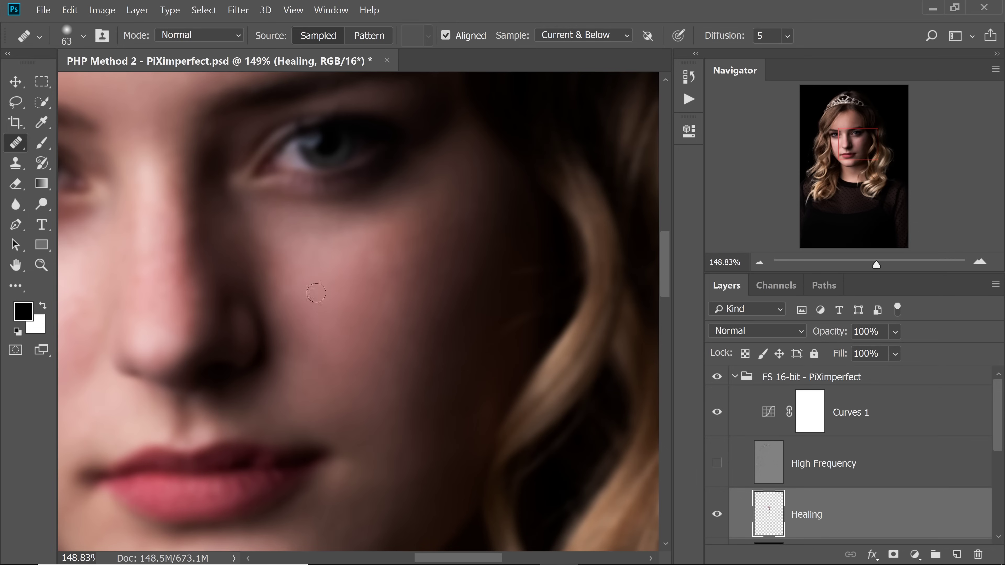
{"action": "scroll", "coordinate": [350, 288], "scroll_direction": "down", "scroll_amount": 2}
{"action": "scroll", "coordinate": [369, 284], "scroll_direction": "down", "scroll_amount": 2}
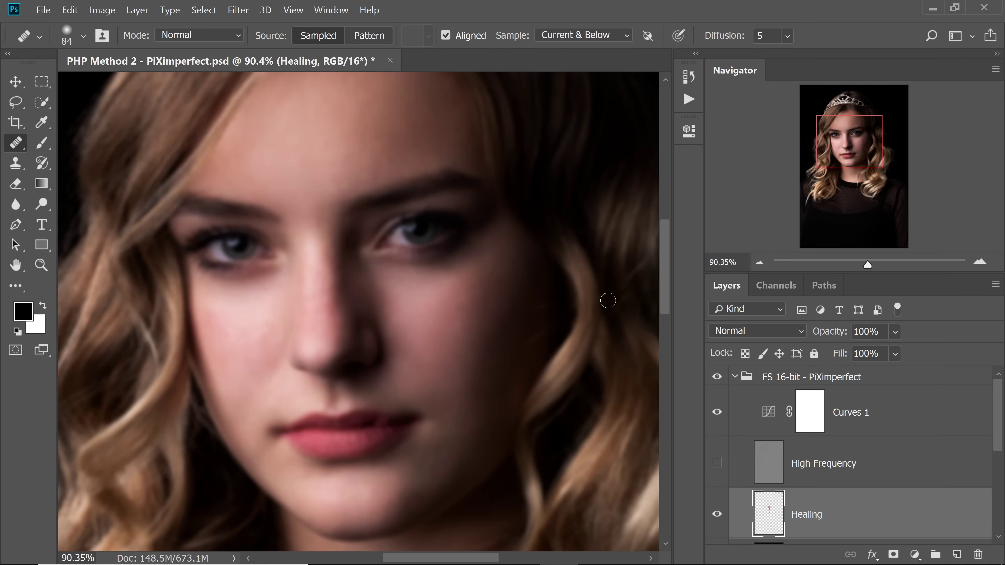
{"action": "scroll", "coordinate": [396, 309], "scroll_direction": "up", "scroll_amount": 3}
{"action": "scroll", "coordinate": [437, 326], "scroll_direction": "down", "scroll_amount": 4}
{"action": "scroll", "coordinate": [452, 230], "scroll_direction": "up", "scroll_amount": 3}
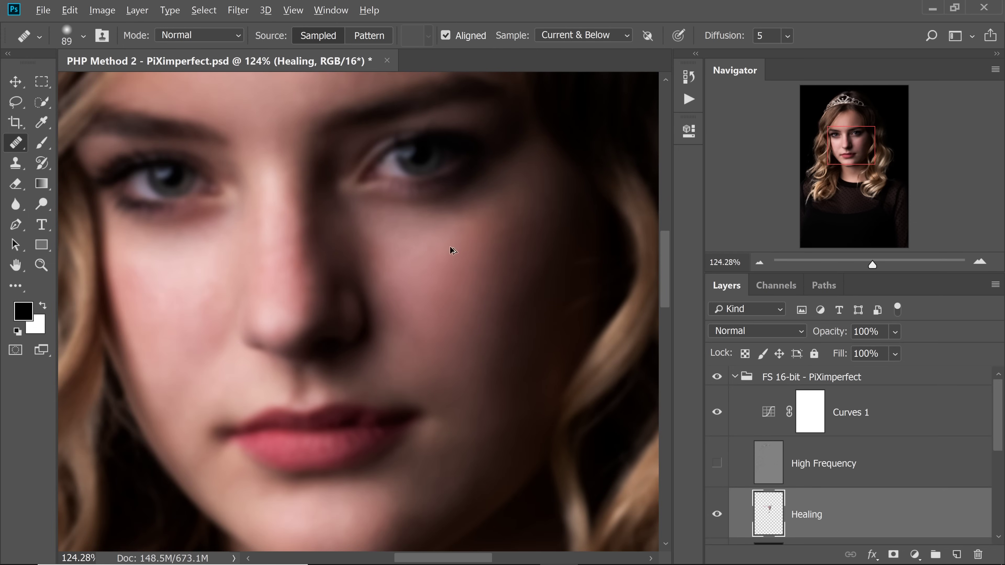
{"action": "scroll", "coordinate": [407, 250], "scroll_direction": "down", "scroll_amount": 3}
{"action": "scroll", "coordinate": [471, 254], "scroll_direction": "up", "scroll_amount": 5}
{"action": "scroll", "coordinate": [318, 332], "scroll_direction": "down", "scroll_amount": 1}
{"action": "left_click", "coordinate": [716, 412]}
- Heal the uneven tone transitions along the bridge of the nose with a brush of about 52 to 61 px
{"action": "mouse_move", "coordinate": [601, 214]}
{"action": "left_mouse_down"}
{"action": "mouse_move", "coordinate": [364, 262]}
{"action": "mouse_move", "coordinate": [339, 300]}
{"action": "mouse_move", "coordinate": [604, 265]}
{"action": "left_mouse_up"}
{"action": "scroll", "coordinate": [386, 299], "scroll_direction": "up", "scroll_amount": 2}
{"action": "scroll", "coordinate": [368, 329], "scroll_direction": "up", "scroll_amount": 1}
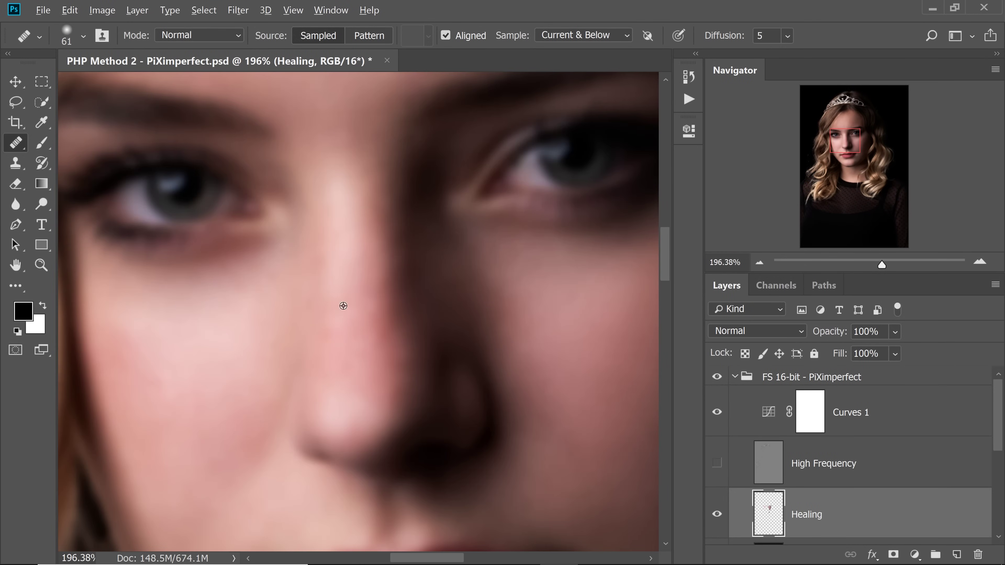
{"action": "scroll", "coordinate": [359, 304], "scroll_direction": "down", "scroll_amount": 3}
{"action": "scroll", "coordinate": [348, 332], "scroll_direction": "up", "scroll_amount": 3}
{"action": "scroll", "coordinate": [336, 305], "scroll_direction": "down", "scroll_amount": 5}
{"action": "scroll", "coordinate": [366, 303], "scroll_direction": "up", "scroll_amount": 5}
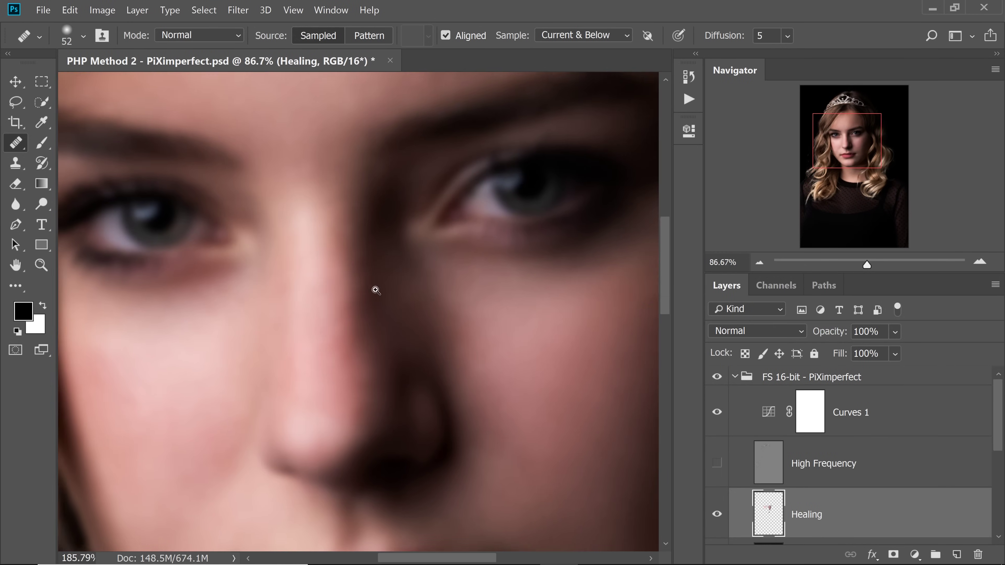
{"action": "scroll", "coordinate": [325, 337], "scroll_direction": "down", "scroll_amount": 1}
{"action": "scroll", "coordinate": [298, 361], "scroll_direction": "up", "scroll_amount": 1}
{"action": "scroll", "coordinate": [299, 274], "scroll_direction": "down", "scroll_amount": 3}
- Smooth the patchy skin on the lit-side cheek beside the nose with healing strokes
{"action": "scroll", "coordinate": [241, 284], "scroll_direction": "up", "scroll_amount": 2}
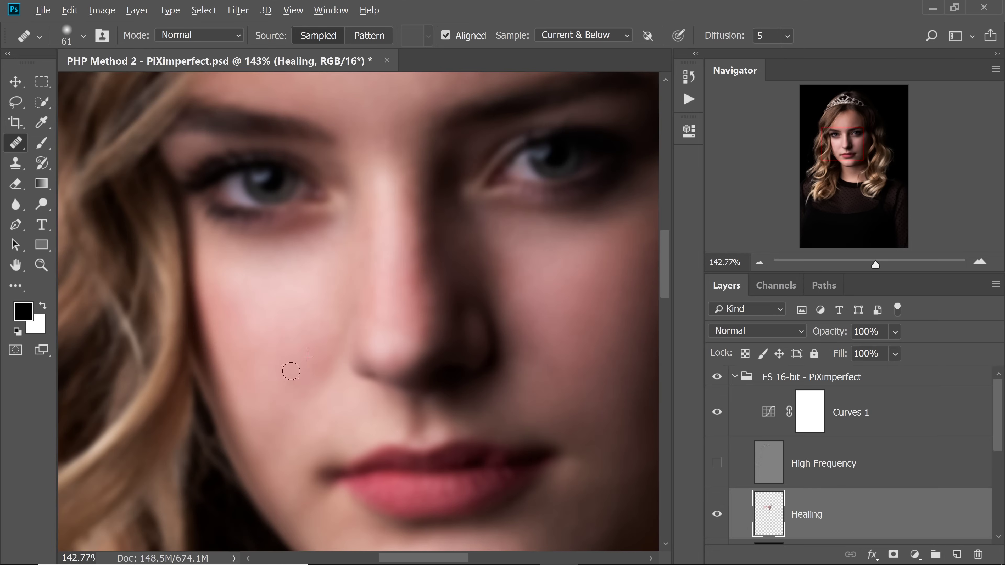
{"action": "scroll", "coordinate": [341, 337], "scroll_direction": "down", "scroll_amount": 3}
{"action": "scroll", "coordinate": [375, 439], "scroll_direction": "up", "scroll_amount": 3}
{"action": "left_click_drag", "start_coordinate": [316, 382], "coordinate": [328, 398]}
{"action": "scroll", "coordinate": [353, 406], "scroll_direction": "down", "scroll_amount": 3}
{"action": "scroll", "coordinate": [384, 301], "scroll_direction": "up", "scroll_amount": 3}
- Heal the uneven shadow transition on the forehead above the shadow-side eyebrow with a 62 px brush
{"action": "right_click", "coordinate": [386, 292], "text": "alt"}
{"action": "left_click_drag", "start_coordinate": [386, 292], "coordinate": [451, 304]}
{"action": "left_click", "coordinate": [454, 249]}
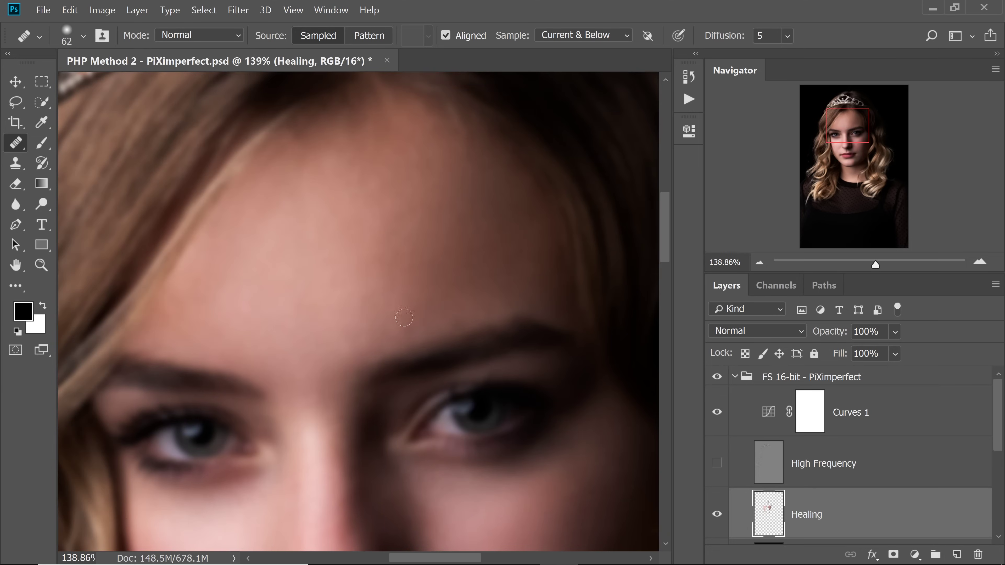
{"action": "scroll", "coordinate": [443, 321], "scroll_direction": "up", "scroll_amount": 2}
{"action": "scroll", "coordinate": [512, 330], "scroll_direction": "down", "scroll_amount": 3}
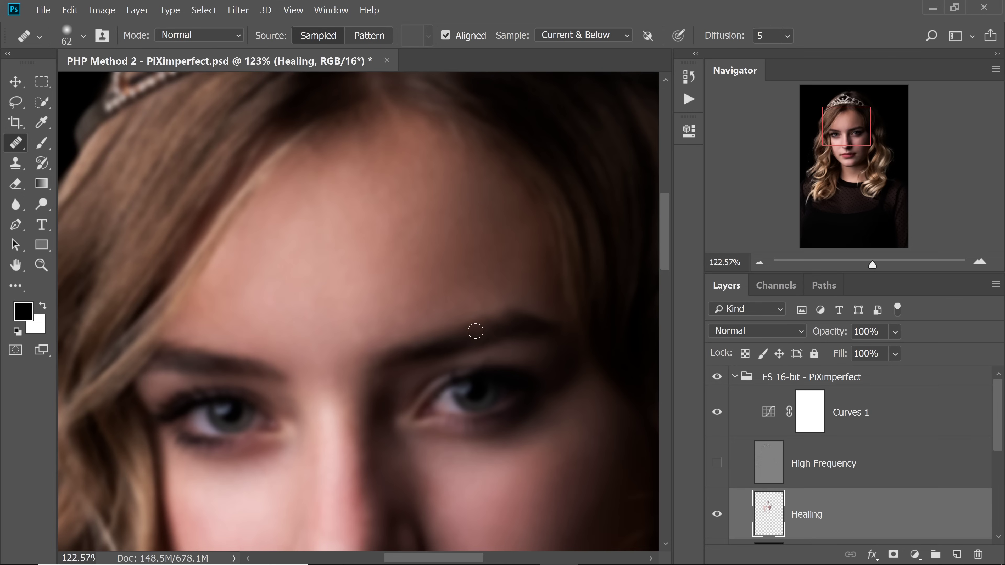
{"action": "scroll", "coordinate": [446, 330], "scroll_direction": "up", "scroll_amount": 1}
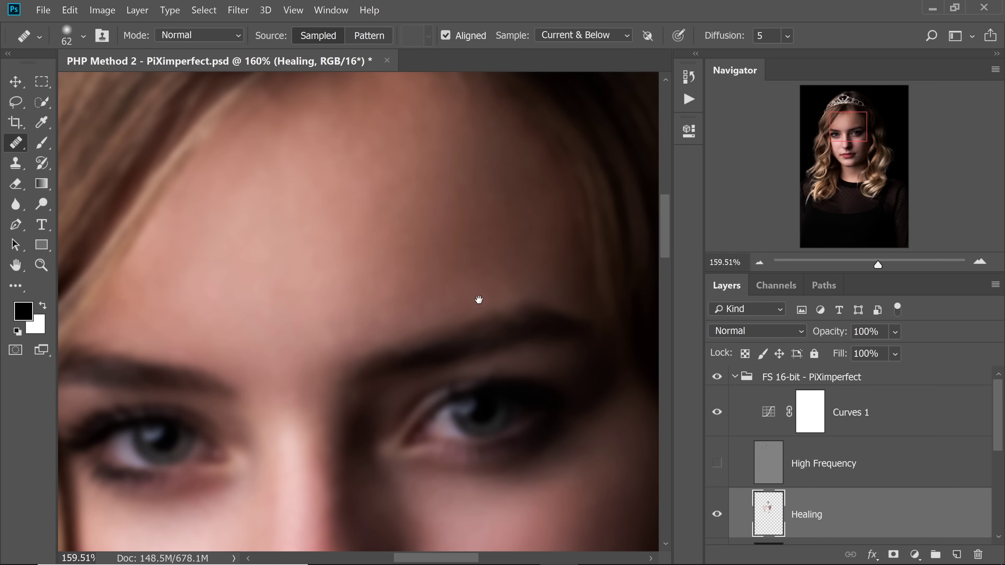
- Erase the healing around the inner end of the shadow-side eyebrow, and switch back to the Healing Brush
{"action": "left_click", "coordinate": [19, 183]}
{"action": "left_click_drag", "start_coordinate": [395, 330], "coordinate": [286, 305]}
{"action": "left_click_drag", "start_coordinate": [414, 317], "coordinate": [366, 323]}
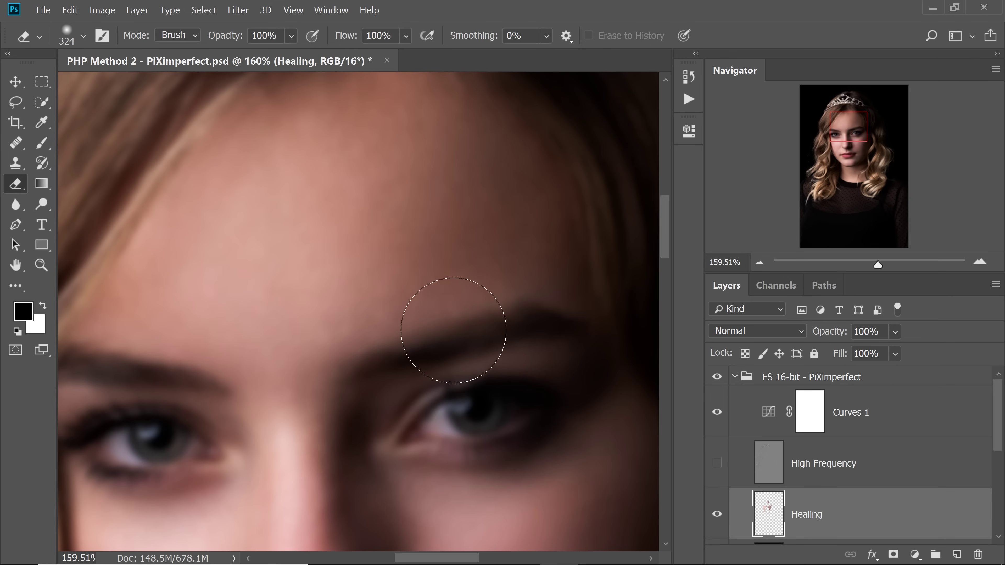
{"action": "left_click", "coordinate": [16, 143]}
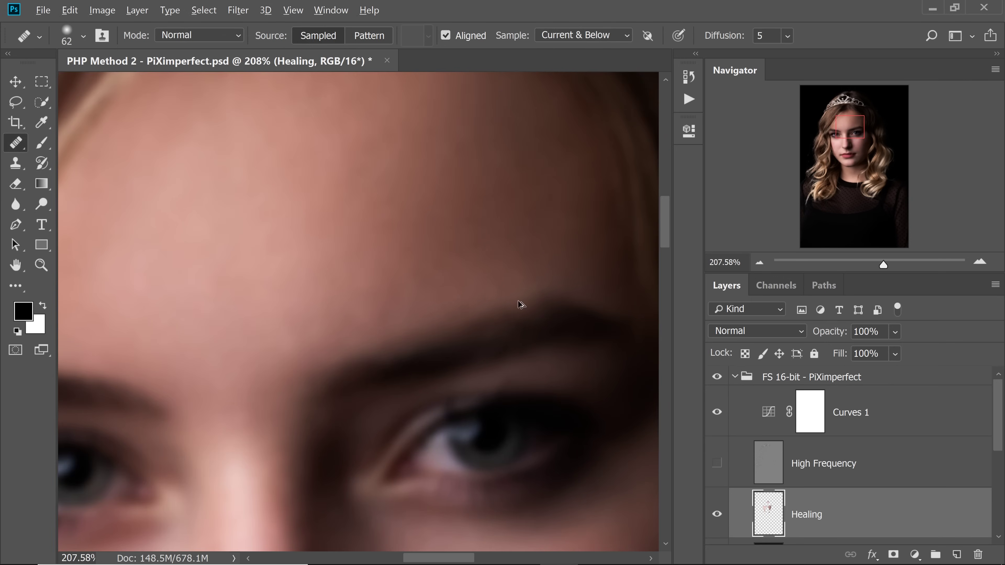
- Refine the healing on the lower forehead, alternating between the Healing Brush and the Eraser to keep the eyebrow edge clean
{"action": "scroll", "coordinate": [398, 309], "scroll_direction": "down", "scroll_amount": 1}
{"action": "scroll", "coordinate": [428, 313], "scroll_direction": "up", "scroll_amount": 5}
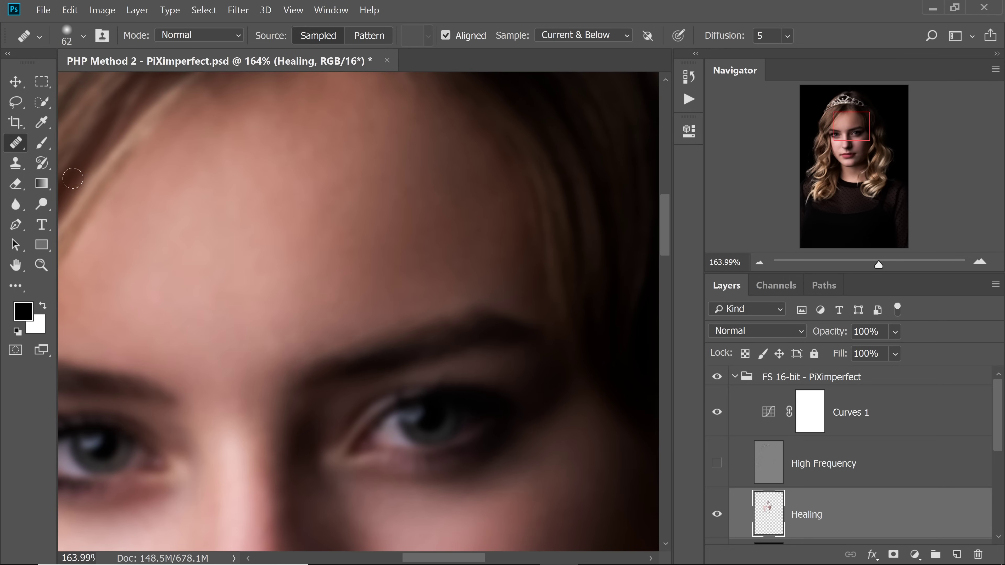
{"action": "left_click", "coordinate": [15, 184]}
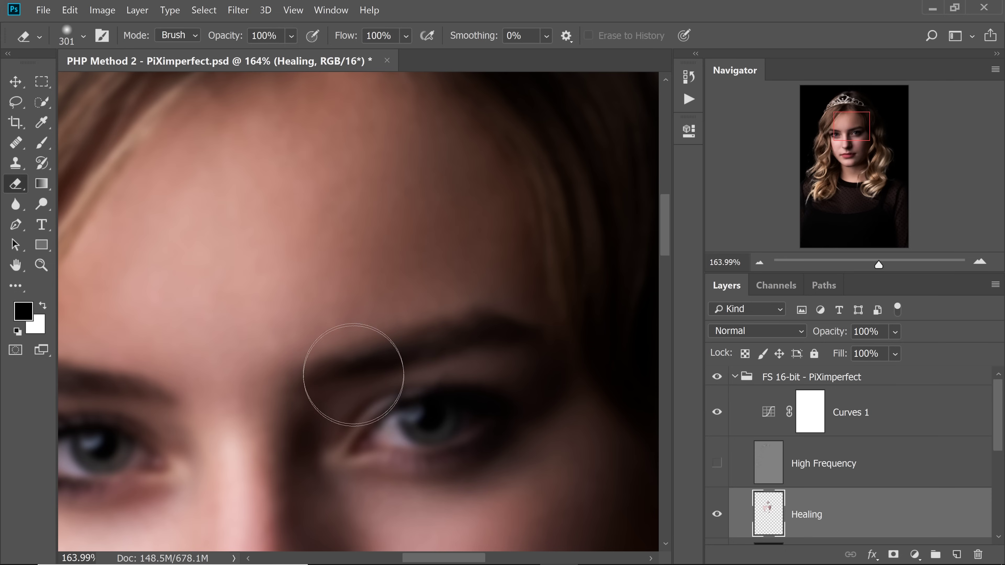
{"action": "left_click", "coordinate": [16, 143]}
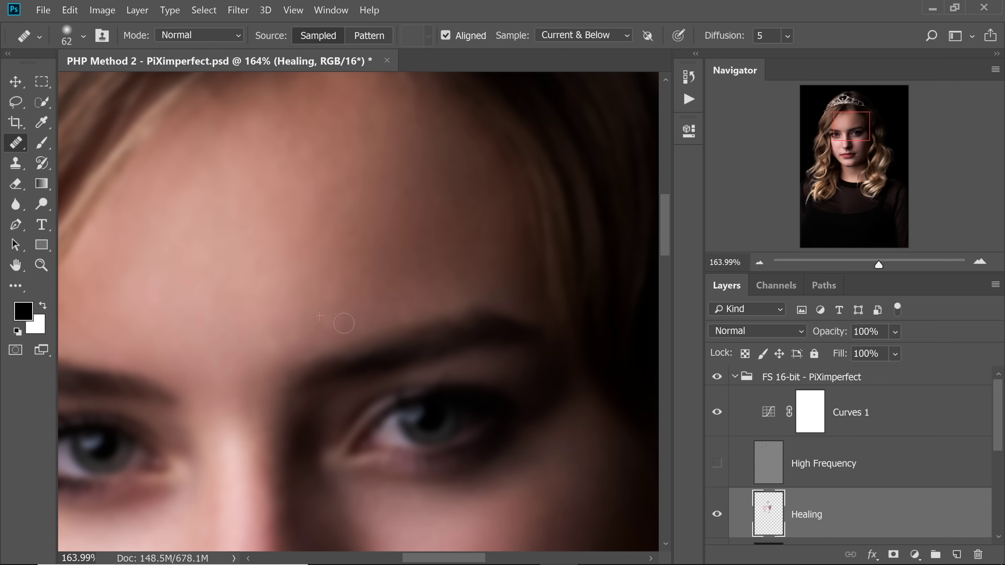
{"action": "scroll", "coordinate": [352, 323], "scroll_direction": "up", "scroll_amount": 1}
{"action": "scroll", "coordinate": [283, 382], "scroll_direction": "down", "scroll_amount": 4}
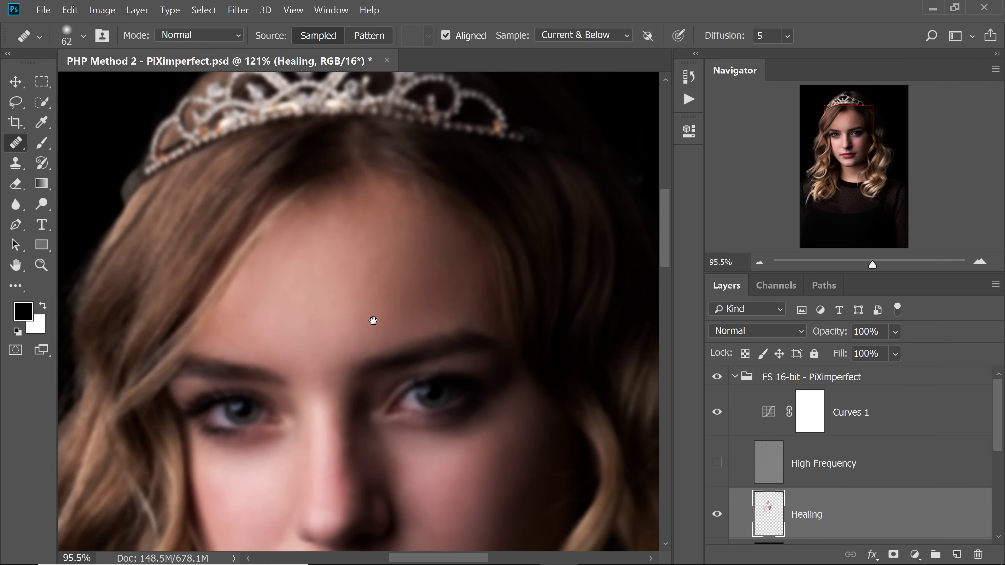
- Show the High Frequency layer and compare the forehead and face with the Healing layer hidden and shown
{"action": "left_click", "coordinate": [717, 466]}
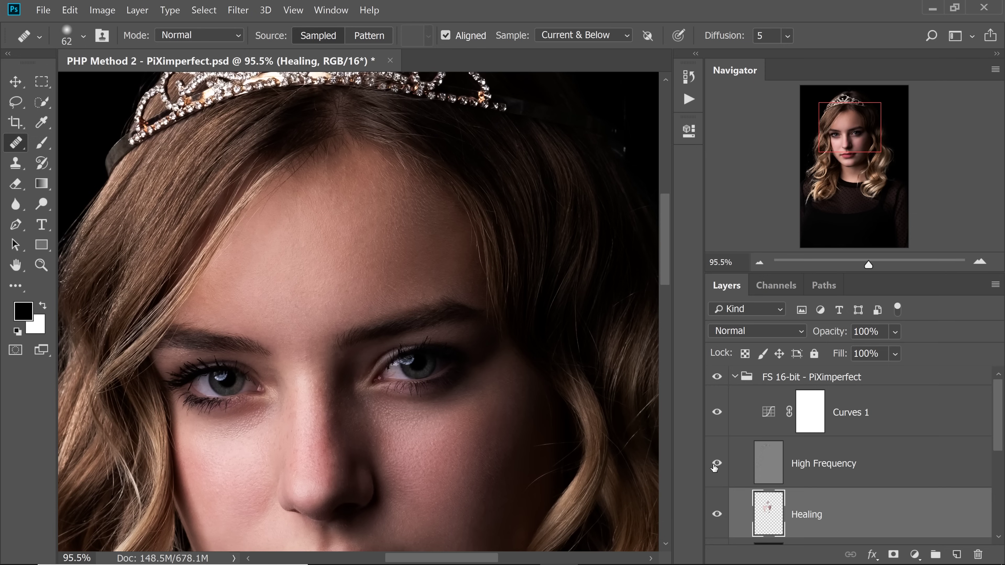
{"action": "left_click_drag", "start_coordinate": [382, 354], "coordinate": [380, 339]}
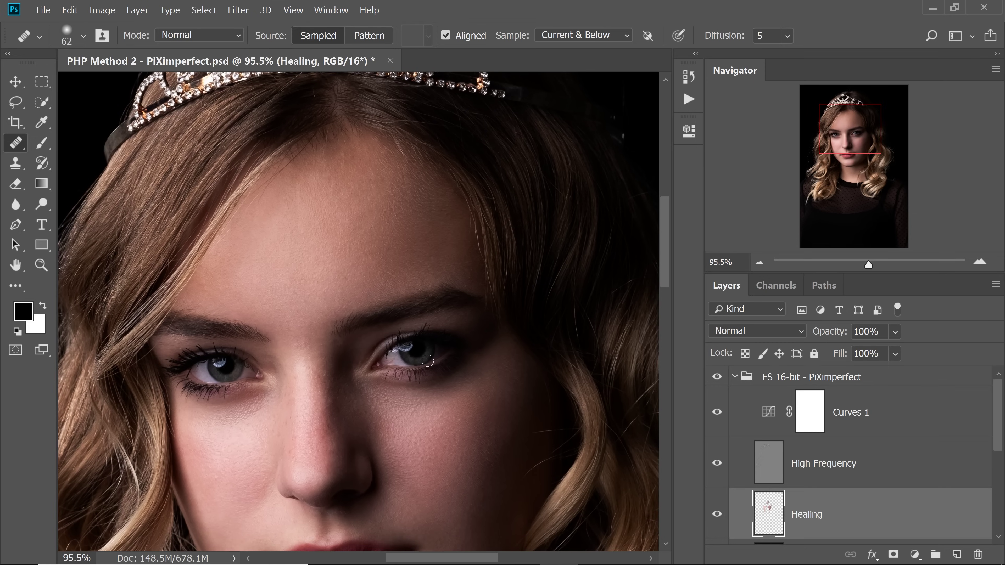
{"action": "left_click", "coordinate": [715, 519]}
{"action": "left_click", "coordinate": [716, 519]}
{"action": "left_click_drag", "start_coordinate": [415, 425], "coordinate": [406, 303]}
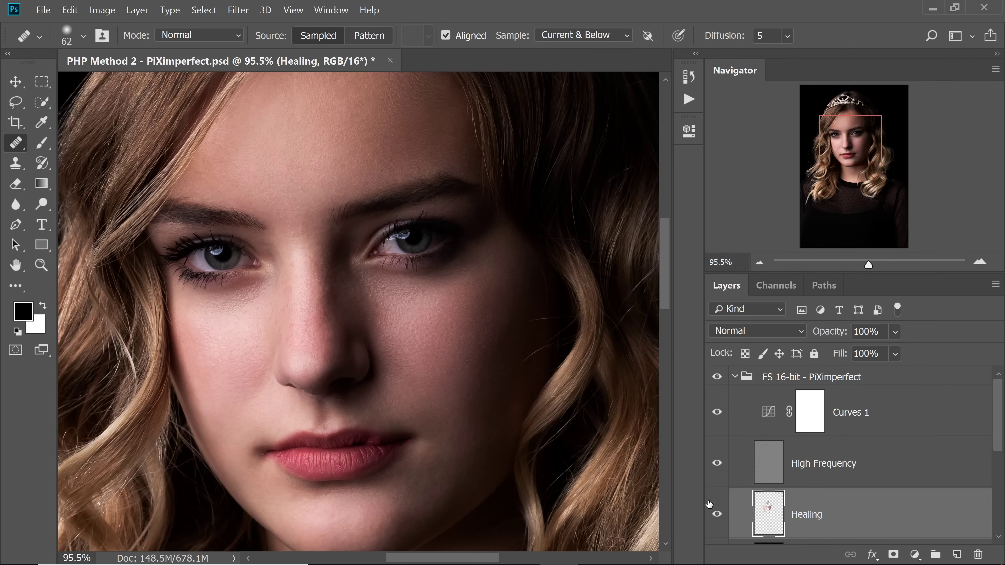
{"action": "left_click", "coordinate": [717, 516]}
- Check the forehead with the High Frequency layer on and off, and heal its remaining uneven tones with the layer hidden
{"action": "left_click", "coordinate": [717, 463]}
{"action": "left_click_drag", "start_coordinate": [305, 159], "coordinate": [328, 239]}
{"action": "scroll", "coordinate": [301, 219], "scroll_direction": "up", "scroll_amount": 3}
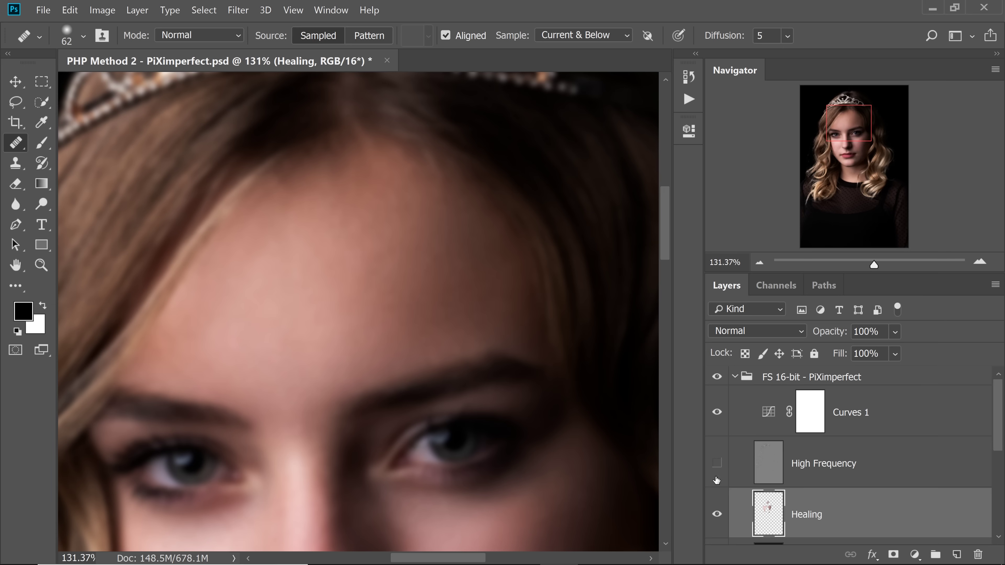
{"action": "left_click", "coordinate": [717, 464]}
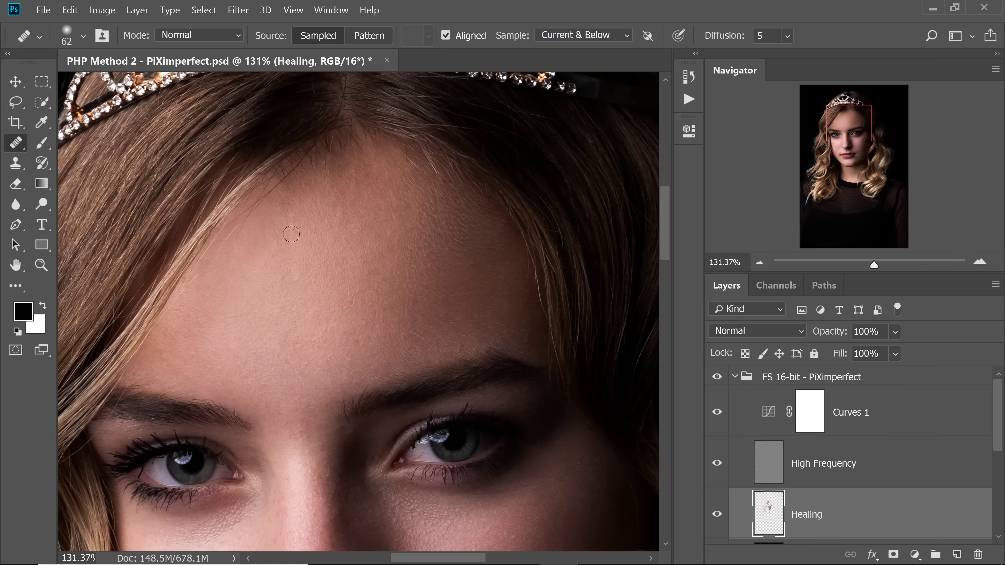
{"action": "left_click", "coordinate": [717, 465]}
{"action": "scroll", "coordinate": [321, 254], "scroll_direction": "up", "scroll_amount": 2}
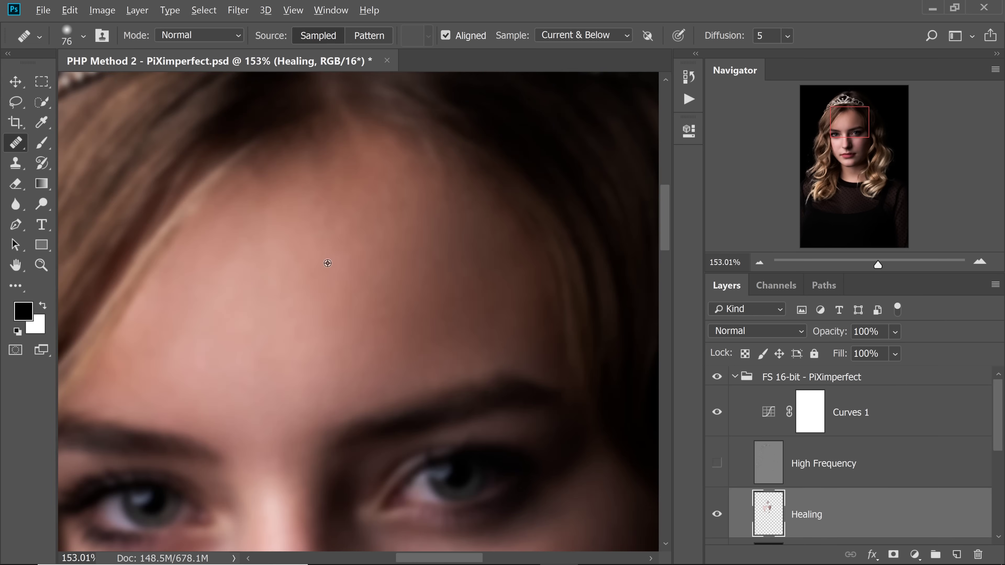
{"action": "scroll", "coordinate": [329, 265], "scroll_direction": "down", "scroll_amount": 8}
- Heal the uneven tones on the neck below the chin, sampling from nearby neck skin
{"action": "left_click_drag", "start_coordinate": [348, 514], "coordinate": [300, 277]}
{"action": "scroll", "coordinate": [296, 303], "scroll_direction": "up", "scroll_amount": 8}
{"action": "scroll", "coordinate": [296, 303], "scroll_direction": "up", "scroll_amount": 5}
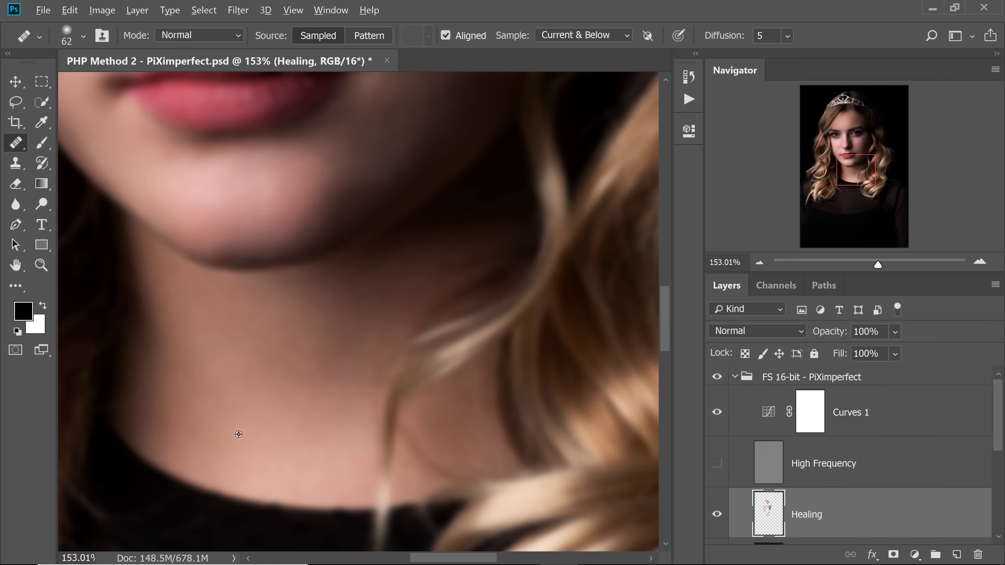
- Smooth the remaining uneven tones on the chin and beside the shadow-side corner of the mouth
{"action": "scroll", "coordinate": [353, 408], "scroll_direction": "up", "scroll_amount": 1}
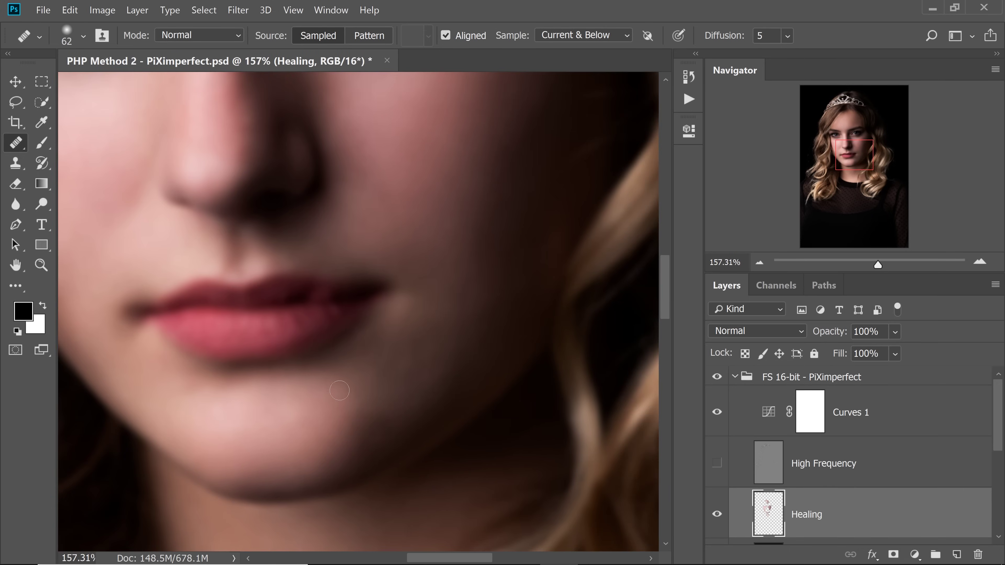
{"action": "scroll", "coordinate": [352, 411], "scroll_direction": "down", "scroll_amount": 3}
{"action": "scroll", "coordinate": [352, 396], "scroll_direction": "up", "scroll_amount": 4}
{"action": "scroll", "coordinate": [391, 411], "scroll_direction": "down", "scroll_amount": 5}
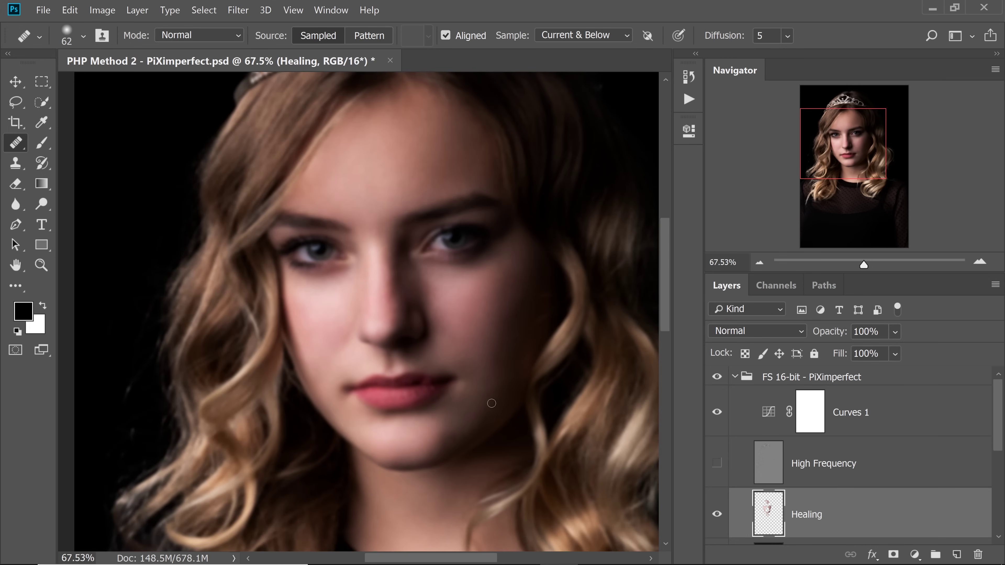
{"action": "scroll", "coordinate": [489, 400], "scroll_direction": "up", "scroll_amount": 4}
{"action": "scroll", "coordinate": [457, 412], "scroll_direction": "down", "scroll_amount": 4}
{"action": "scroll", "coordinate": [465, 393], "scroll_direction": "up", "scroll_amount": 4}
{"action": "scroll", "coordinate": [366, 422], "scroll_direction": "down", "scroll_amount": 5}
{"action": "scroll", "coordinate": [366, 422], "scroll_direction": "down", "scroll_amount": 1}
- Compare the whole face with the High Frequency and Healing layers each toggled on and off
{"action": "left_click", "coordinate": [717, 463]}
{"action": "left_click", "coordinate": [717, 463]}
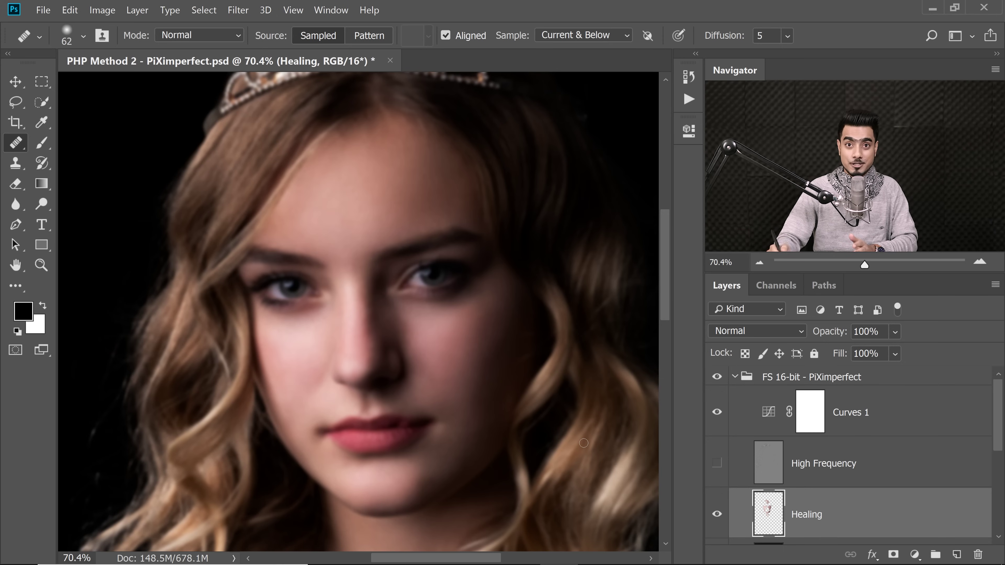
{"action": "left_click", "coordinate": [717, 516]}
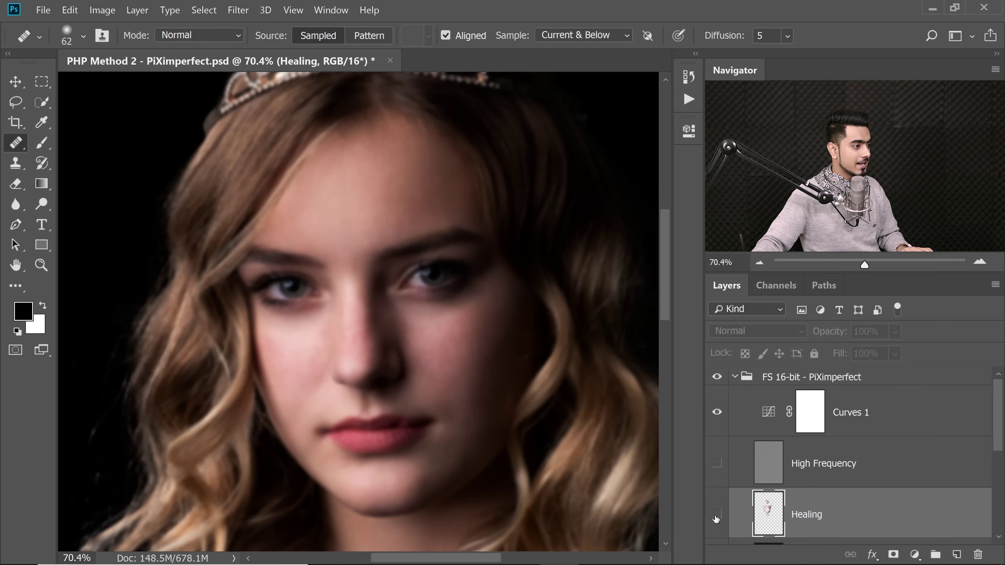
{"action": "left_click", "coordinate": [718, 516]}
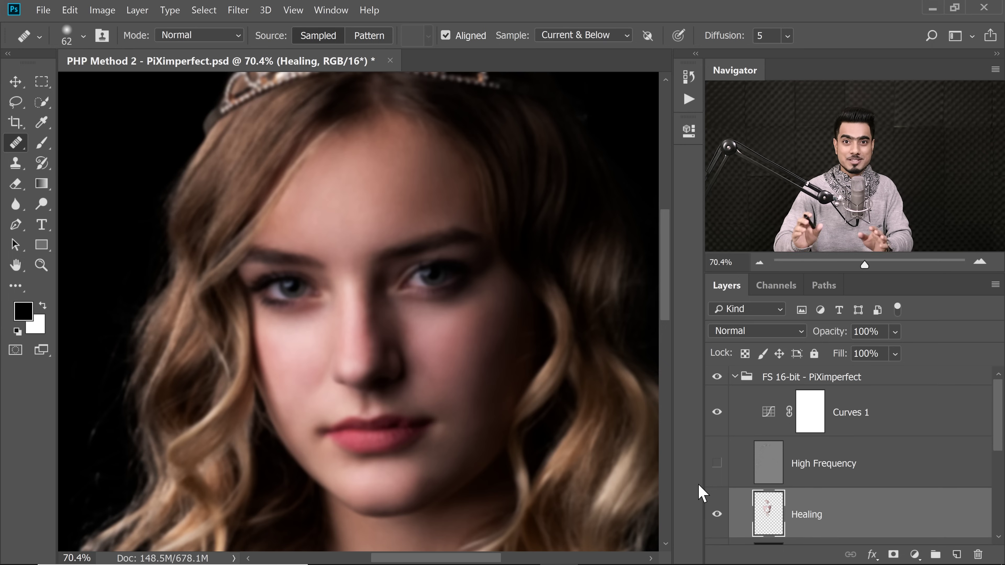
{"action": "left_click", "coordinate": [718, 464]}
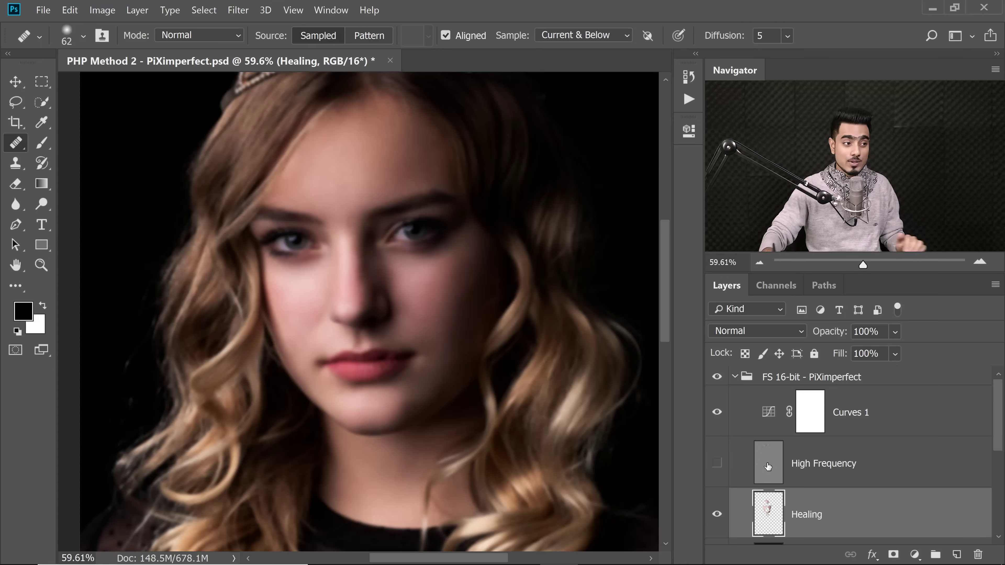
- Try the Healing layer at reduced opacities of 0%, 40% and 62%, and restore it to 100%
{"action": "left_click", "coordinate": [396, 263], "text": "ctrl"}
{"action": "left_click_drag", "start_coordinate": [836, 332], "coordinate": [752, 337]}
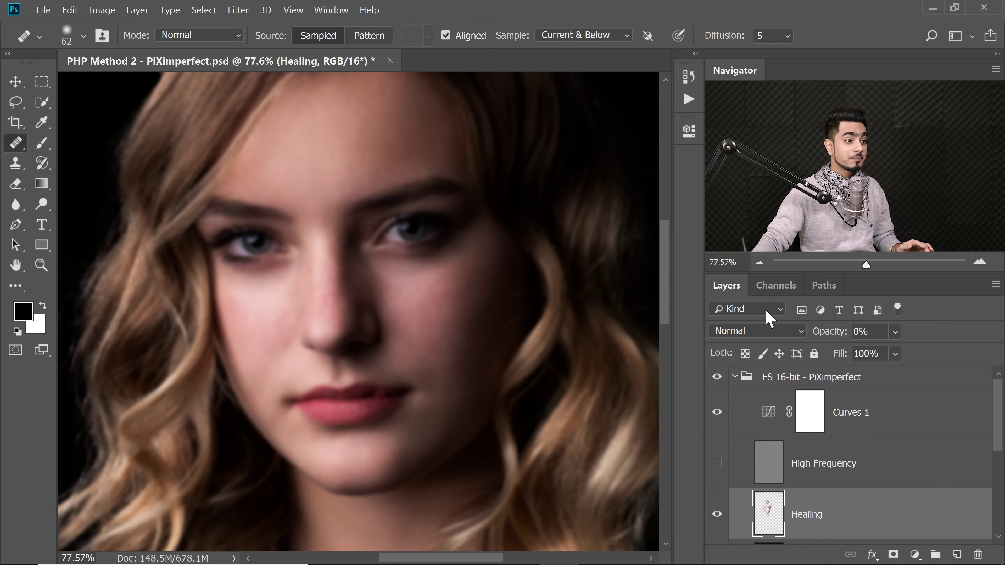
{"action": "left_click_drag", "start_coordinate": [825, 333], "coordinate": [830, 334]}
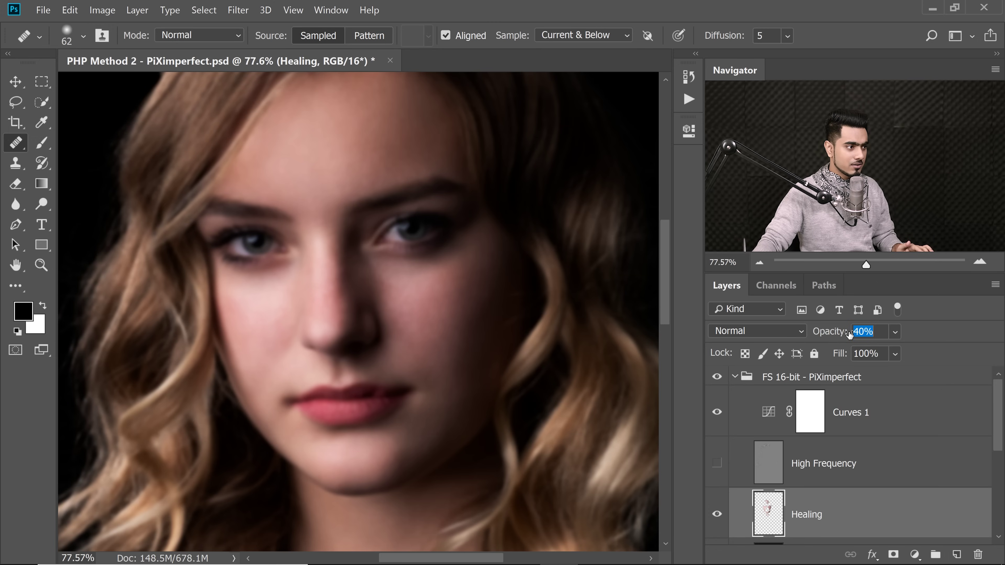
{"action": "mouse_move", "coordinate": [842, 333]}
{"action": "left_mouse_down"}
{"action": "mouse_move", "coordinate": [853, 334]}
{"action": "mouse_move", "coordinate": [835, 334]}
{"action": "left_mouse_up"}
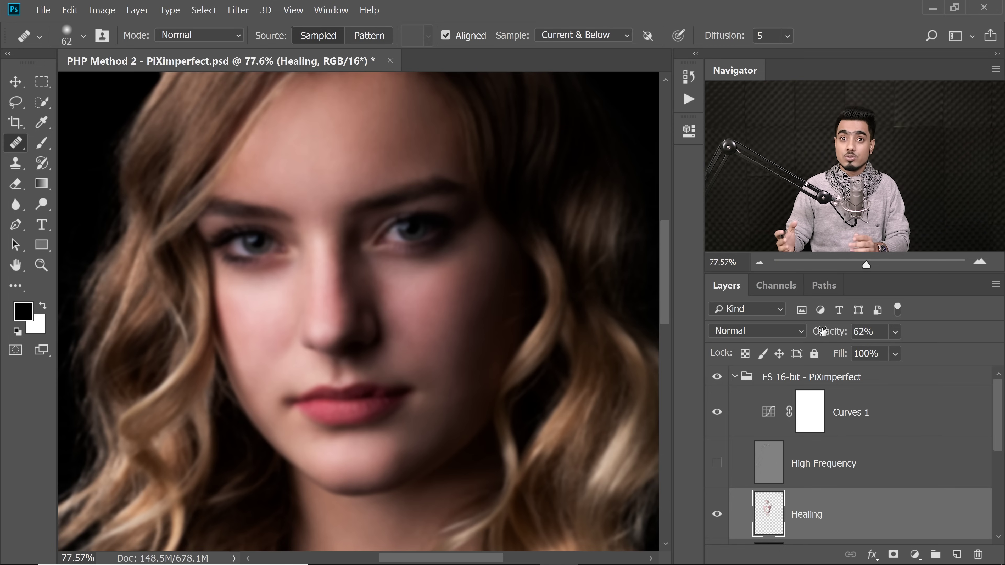
{"action": "left_click_drag", "start_coordinate": [819, 334], "coordinate": [847, 335]}
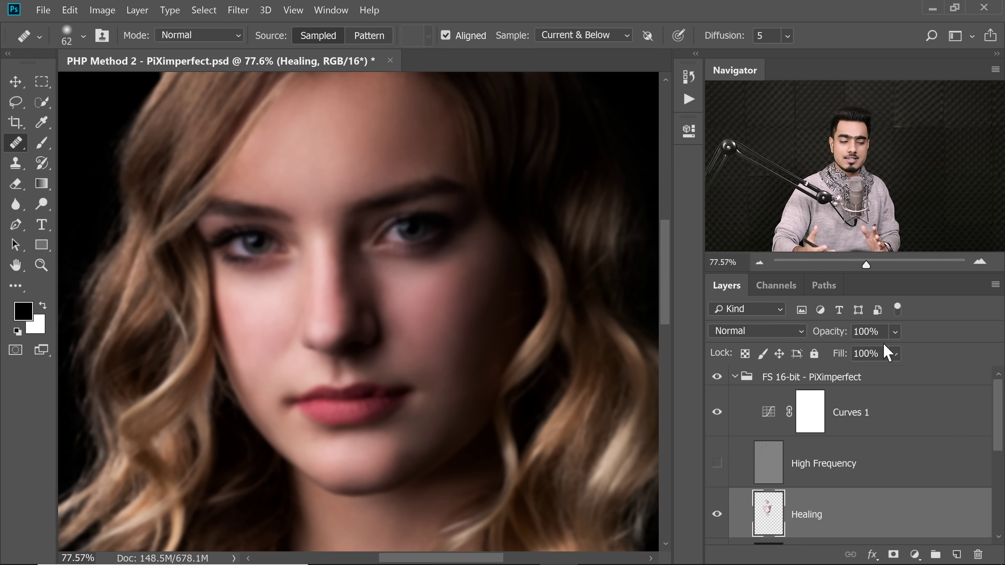
- Preview the face with High Frequency shown and Curves 1 hidden, restore the contrasted low-frequency view, and examine the shadow-side lip area closely
{"action": "left_click", "coordinate": [717, 463]}
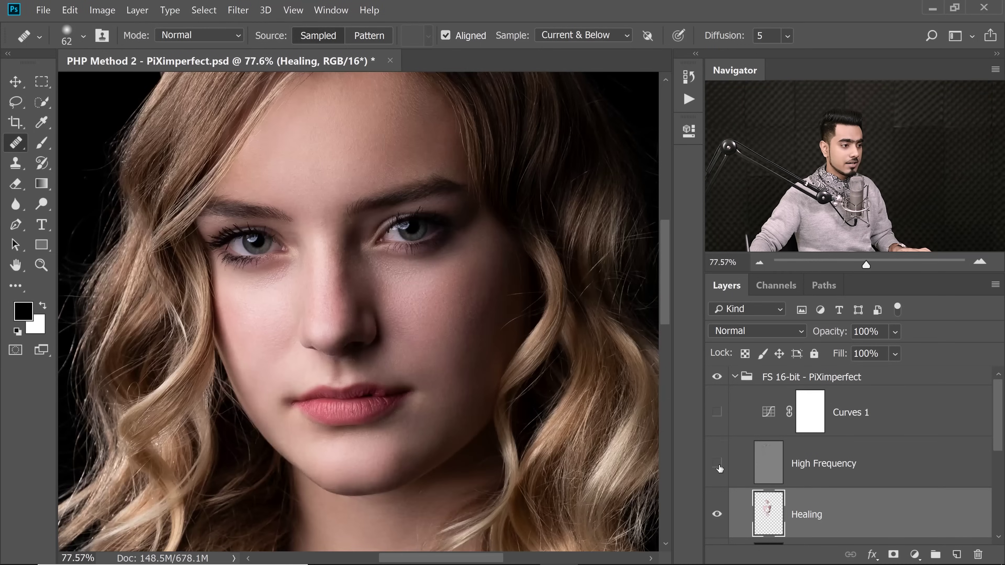
{"action": "left_click", "coordinate": [717, 412]}
{"action": "left_click", "coordinate": [381, 387]}
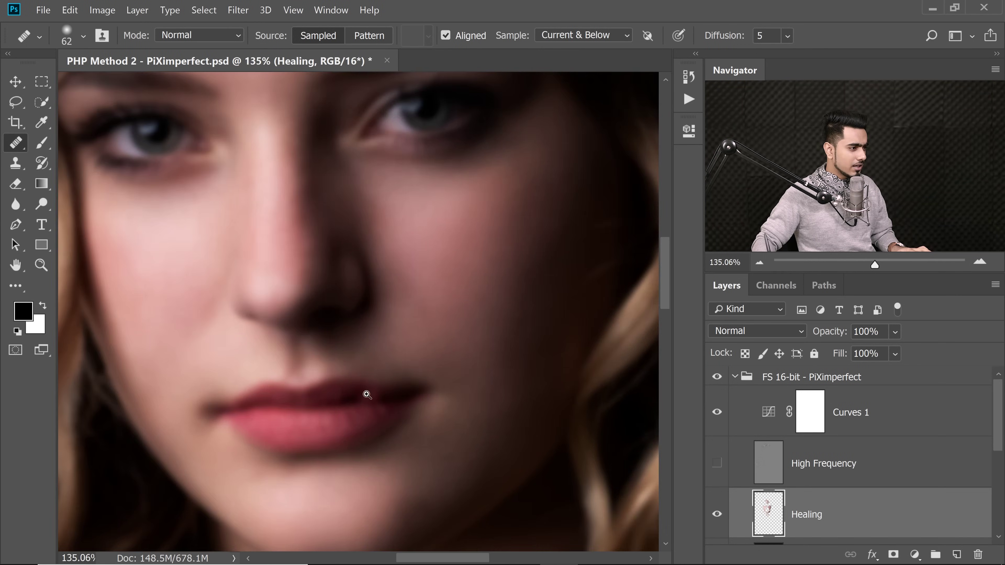
{"action": "left_click_drag", "start_coordinate": [381, 387], "coordinate": [411, 395]}
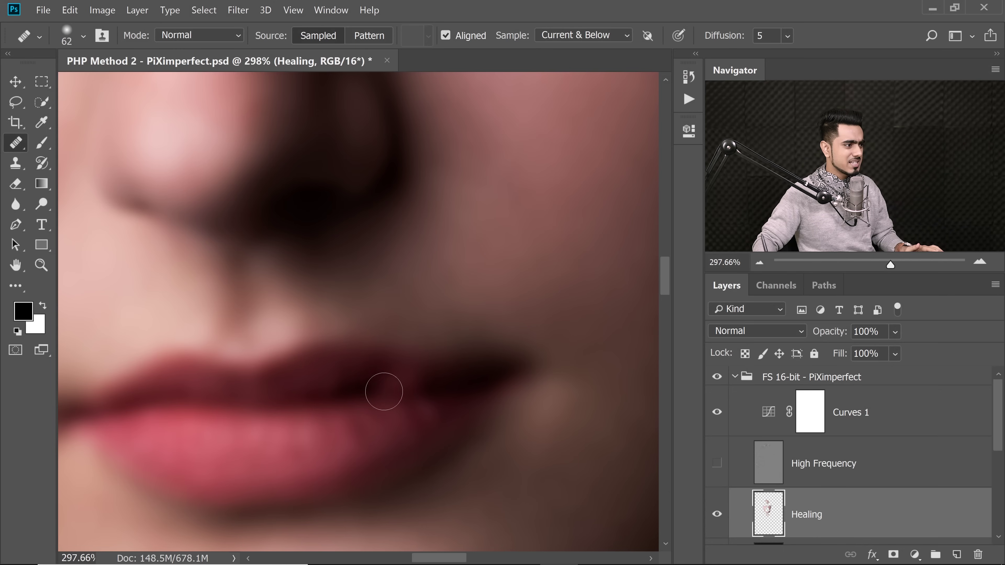
- Create a new layer directly above the Healing layer and name it Polishing
{"action": "left_click_drag", "start_coordinate": [433, 313], "coordinate": [402, 316]}
{"action": "mouse_move", "coordinate": [385, 292]}
{"action": "left_mouse_down"}
{"action": "mouse_move", "coordinate": [399, 378]}
{"action": "mouse_move", "coordinate": [398, 329]}
{"action": "mouse_move", "coordinate": [349, 317]}
{"action": "left_mouse_up"}
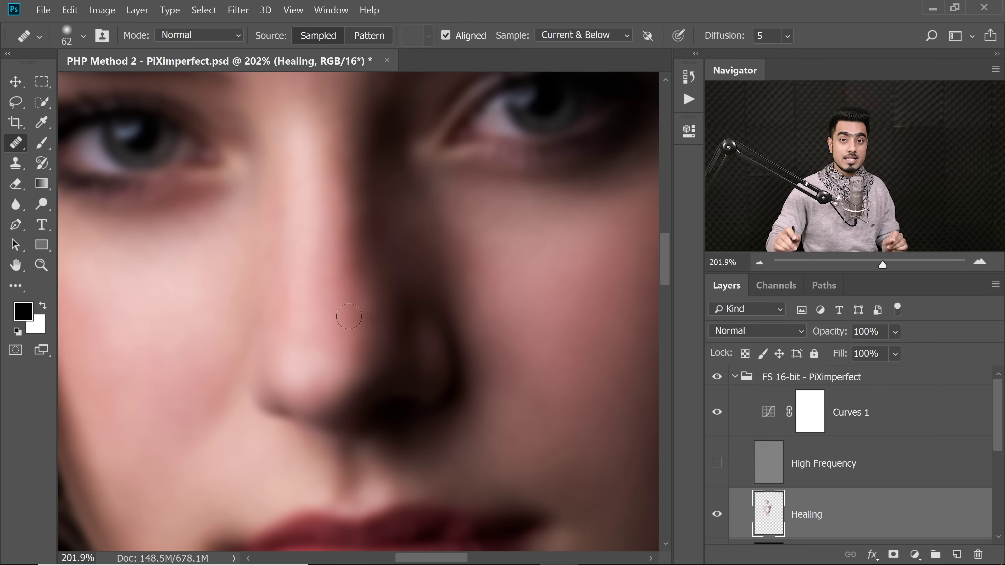
{"action": "left_click_drag", "start_coordinate": [333, 248], "coordinate": [365, 334]}
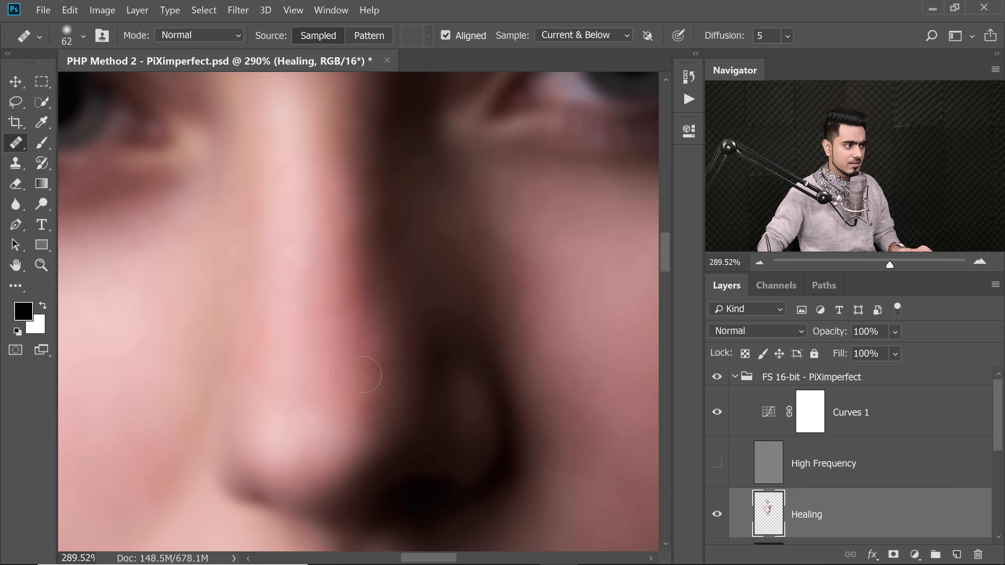
{"action": "key", "text": "ctrl+0"}
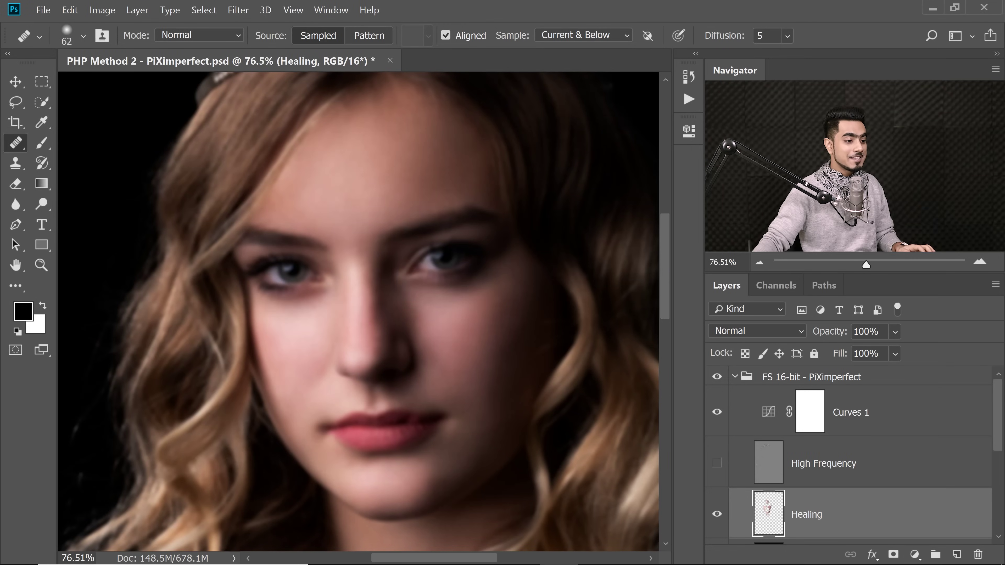
{"action": "scroll", "coordinate": [994, 456], "scroll_direction": "down", "scroll_amount": 1}
{"action": "left_click", "coordinate": [957, 555]}
{"action": "double_click", "coordinate": [810, 480]}
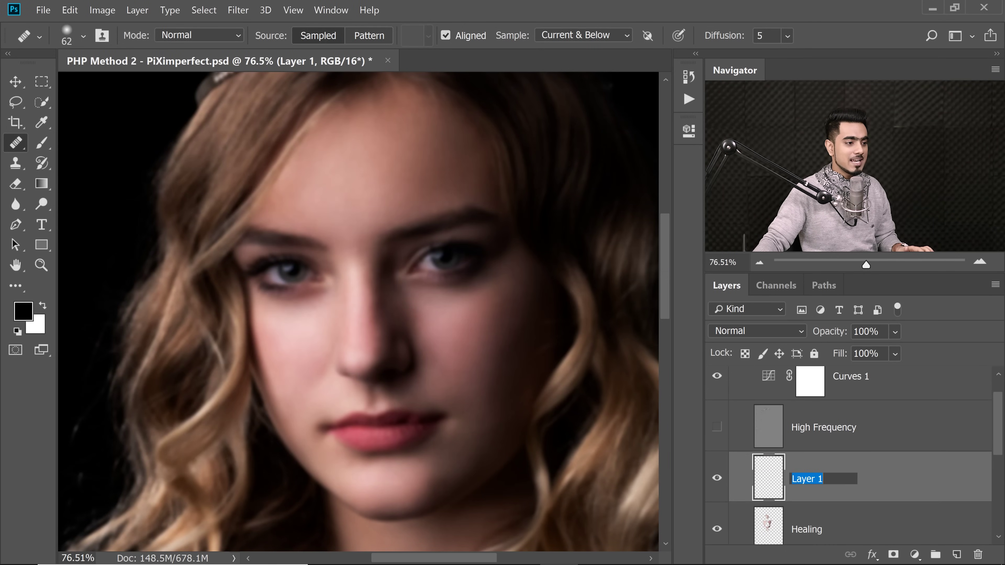
{"action": "type", "text": "Polishing"}
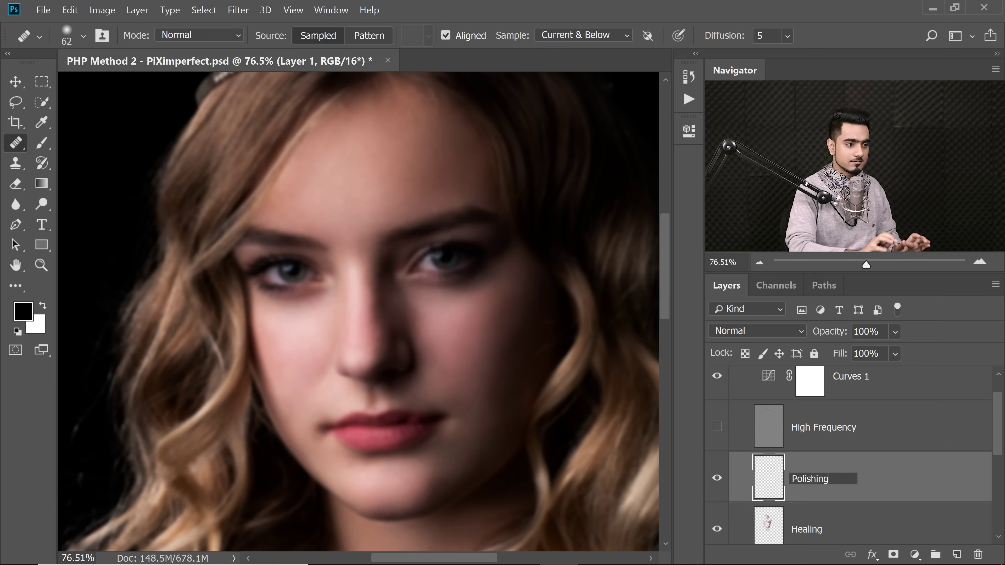
{"action": "key", "text": "Return"}
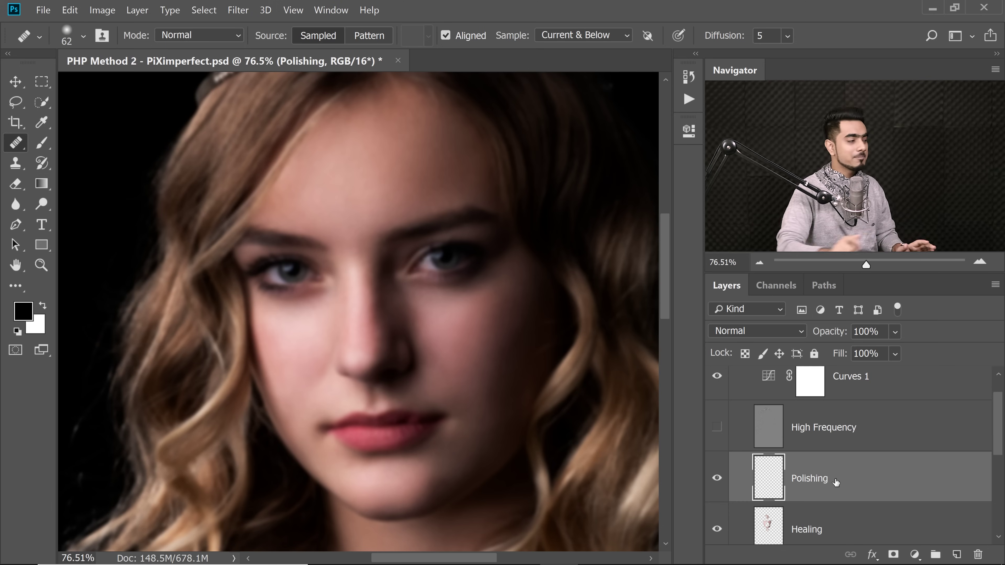
- Choose the Brush tool with the Soft Round preset at 0% hardness and set its flow to 2%
{"action": "left_click", "coordinate": [43, 144]}
{"action": "left_click", "coordinate": [83, 36]}
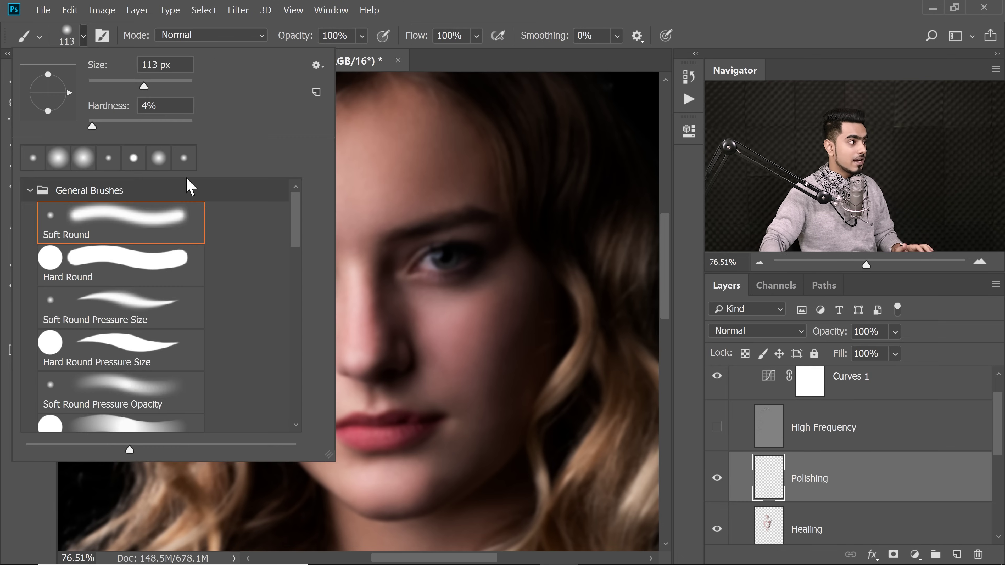
{"action": "left_click", "coordinate": [133, 224]}
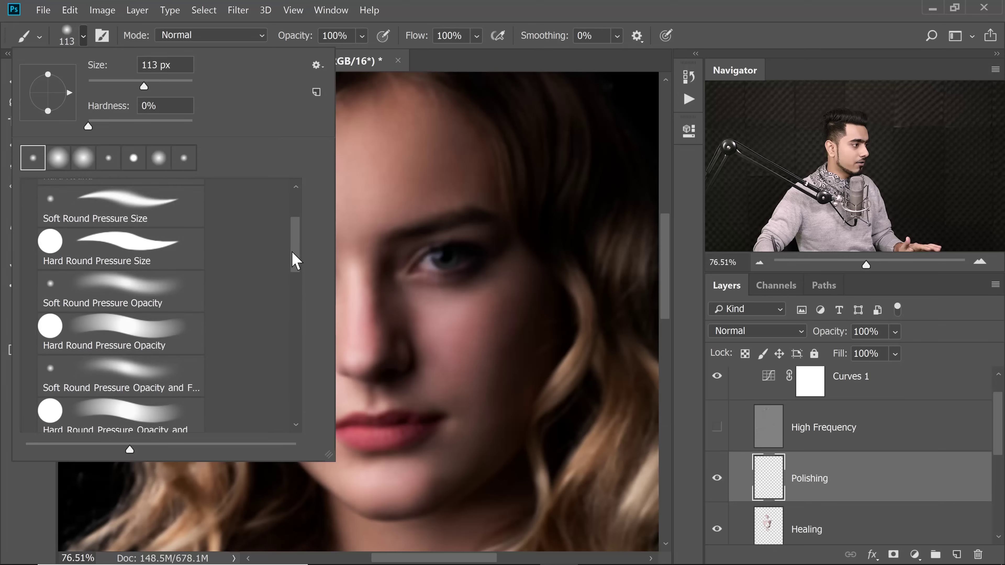
{"action": "left_click_drag", "start_coordinate": [294, 253], "coordinate": [295, 273]}
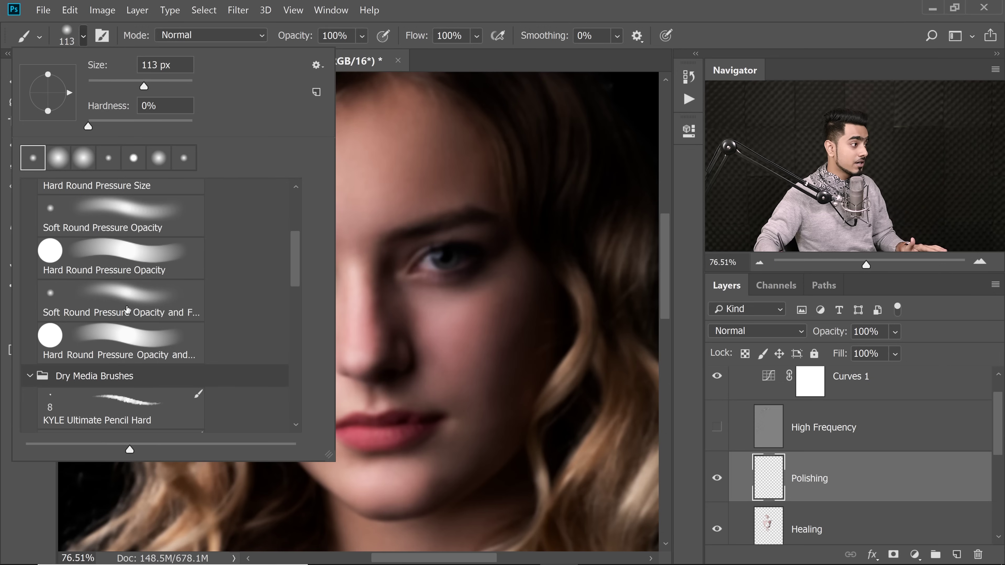
{"action": "left_click_drag", "start_coordinate": [298, 286], "coordinate": [296, 228]}
{"action": "left_click", "coordinate": [85, 237]}
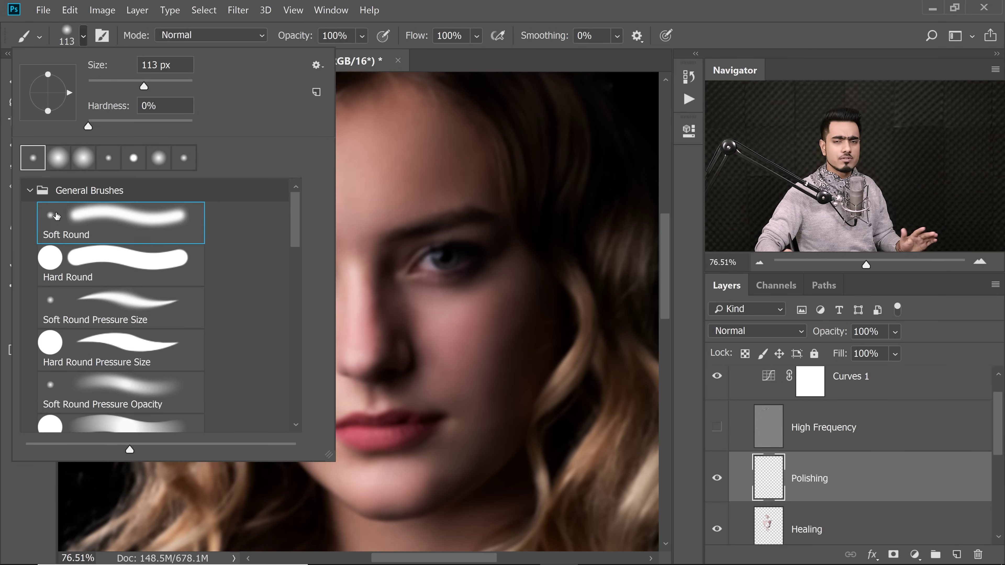
{"action": "left_click", "coordinate": [84, 37]}
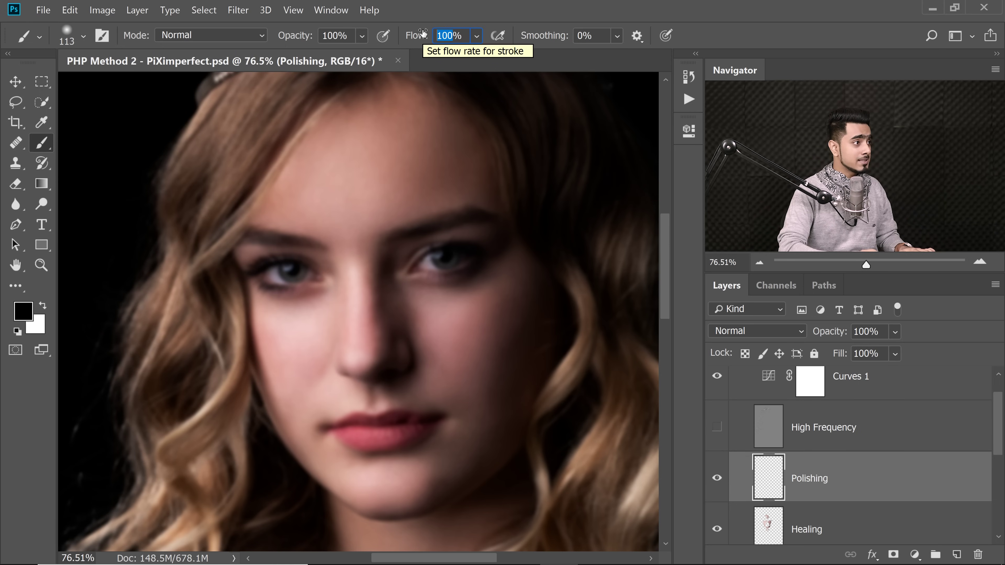
{"action": "type", "text": "2"}
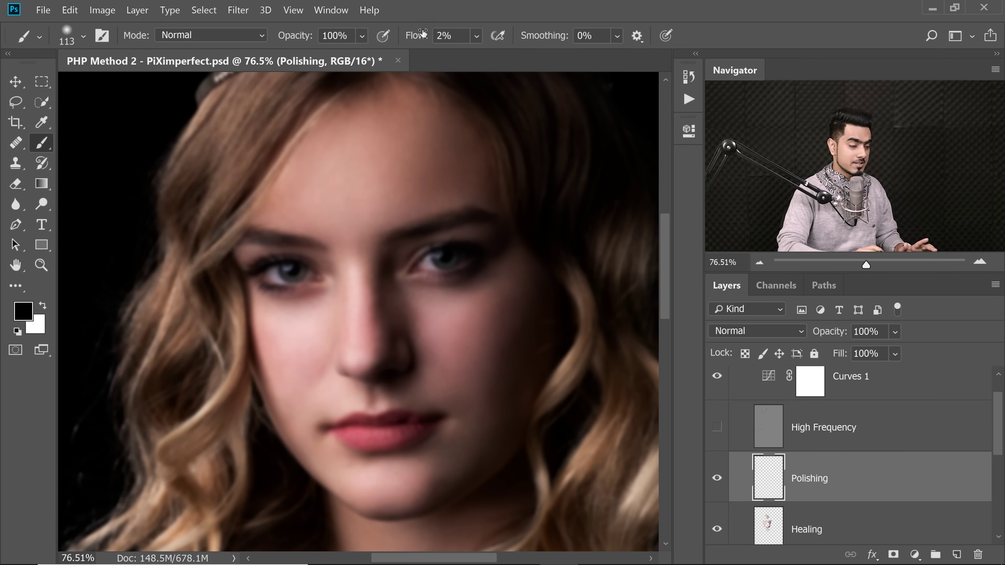
- Sample the dark red of the shadow-side upper lip as the painting colour
{"action": "left_click_drag", "start_coordinate": [423, 391], "coordinate": [459, 396]}
{"action": "mouse_move", "coordinate": [445, 433]}
{"action": "left_mouse_down"}
{"action": "mouse_move", "coordinate": [433, 357]}
{"action": "mouse_move", "coordinate": [400, 370]}
{"action": "left_mouse_up"}
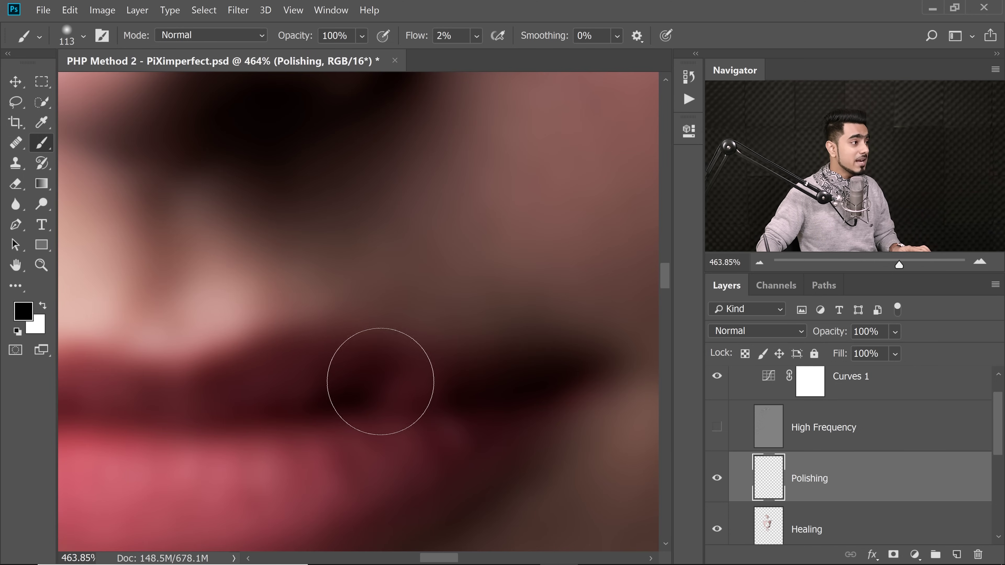
{"action": "key", "text": "alt"}
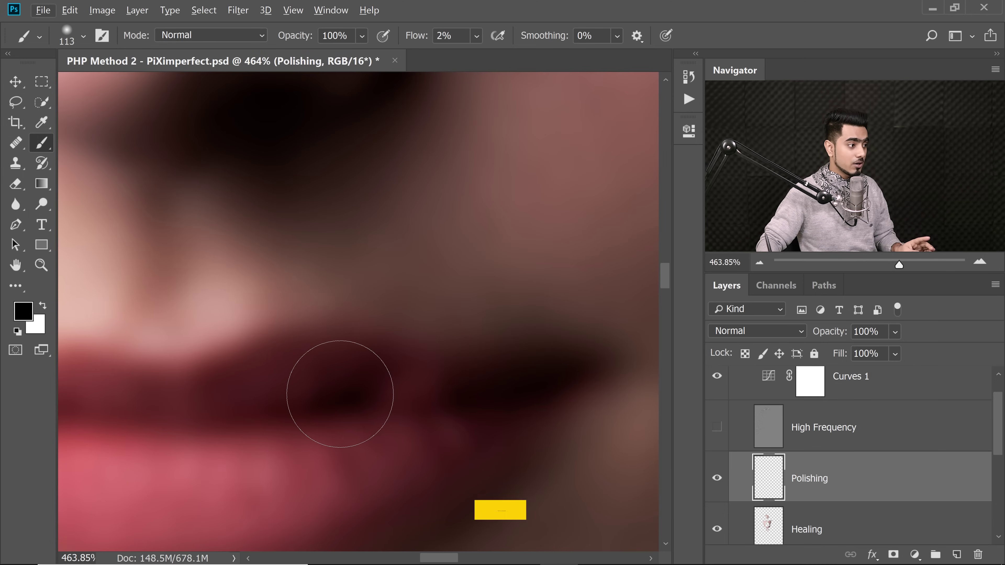
{"action": "left_click", "coordinate": [341, 395], "text": "alt"}
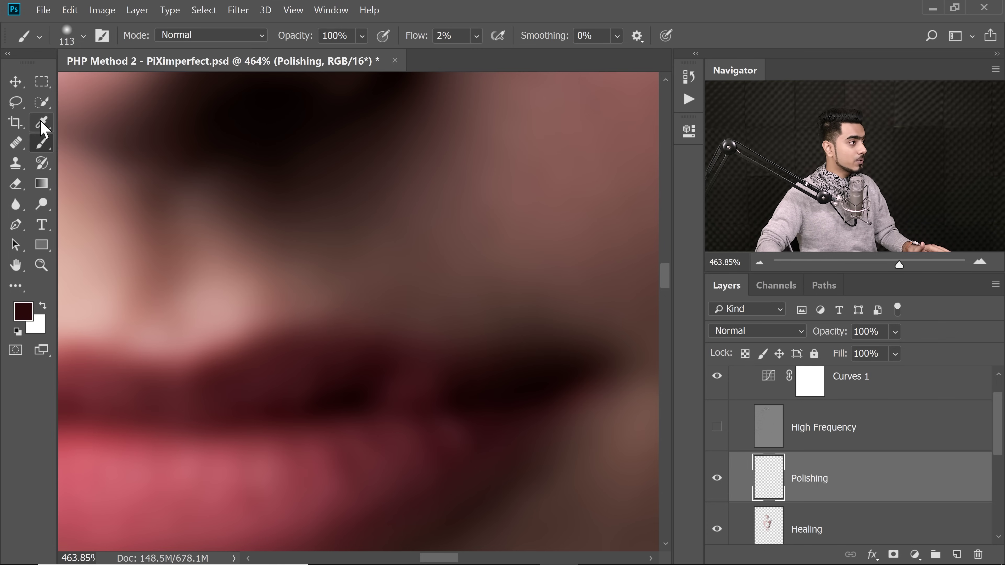
- Set the Eyedropper to sample a 5 by 5 Average from Current & Below
{"action": "left_click", "coordinate": [43, 130]}
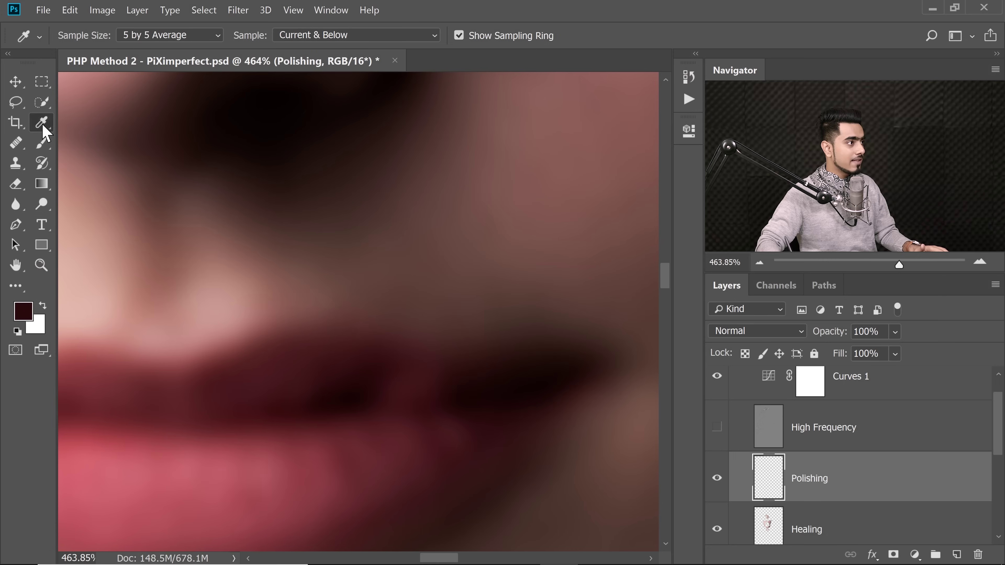
{"action": "left_click", "coordinate": [285, 36]}
{"action": "left_click", "coordinate": [307, 59]}
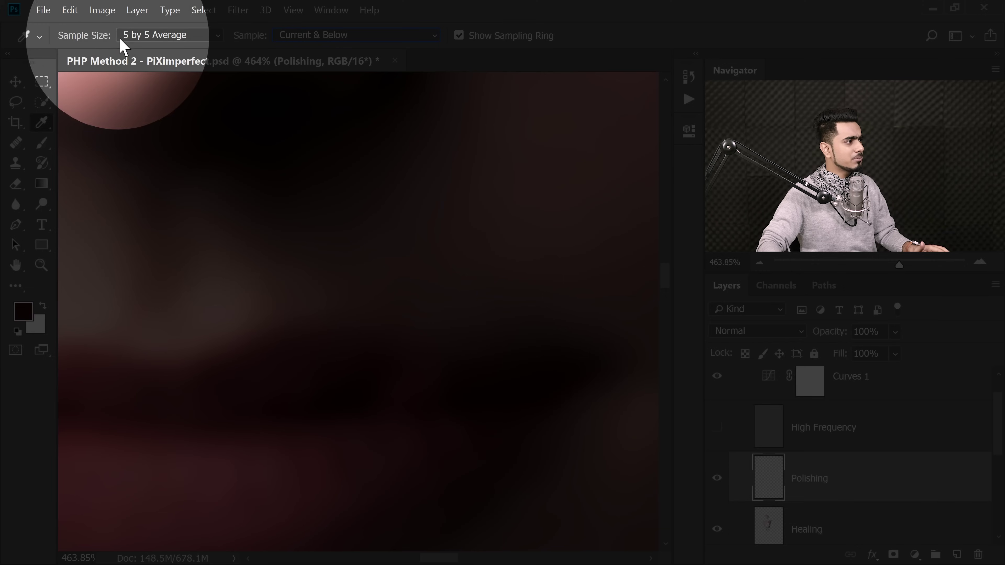
{"action": "left_click", "coordinate": [148, 37]}
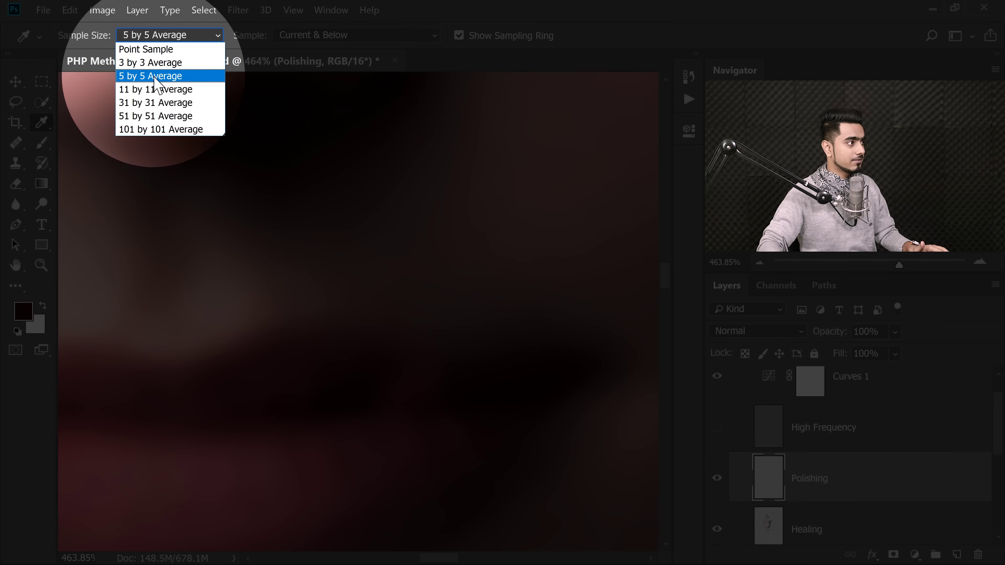
{"action": "left_click", "coordinate": [174, 75]}
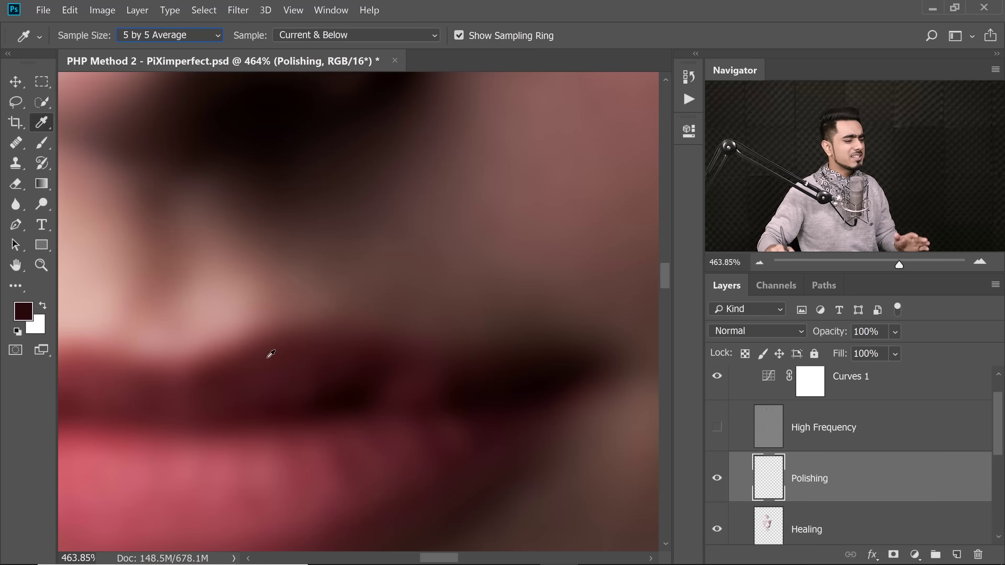
- Return to the Brush tool and reduce its size to 42 px for the shadow-side lip patch
{"action": "left_click_drag", "start_coordinate": [366, 287], "coordinate": [351, 282]}
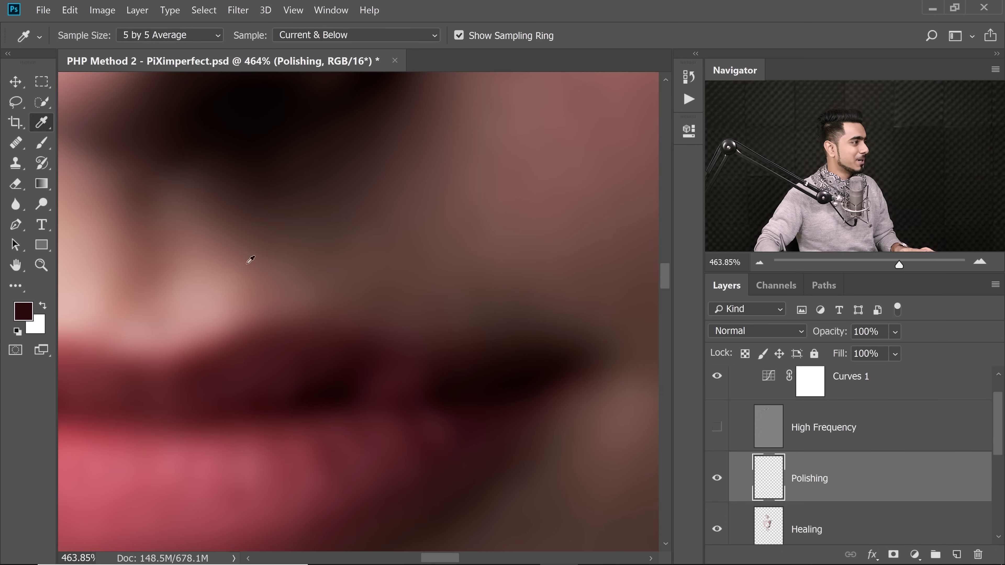
{"action": "left_click", "coordinate": [42, 143]}
{"action": "right_click", "coordinate": [278, 369], "text": "alt"}
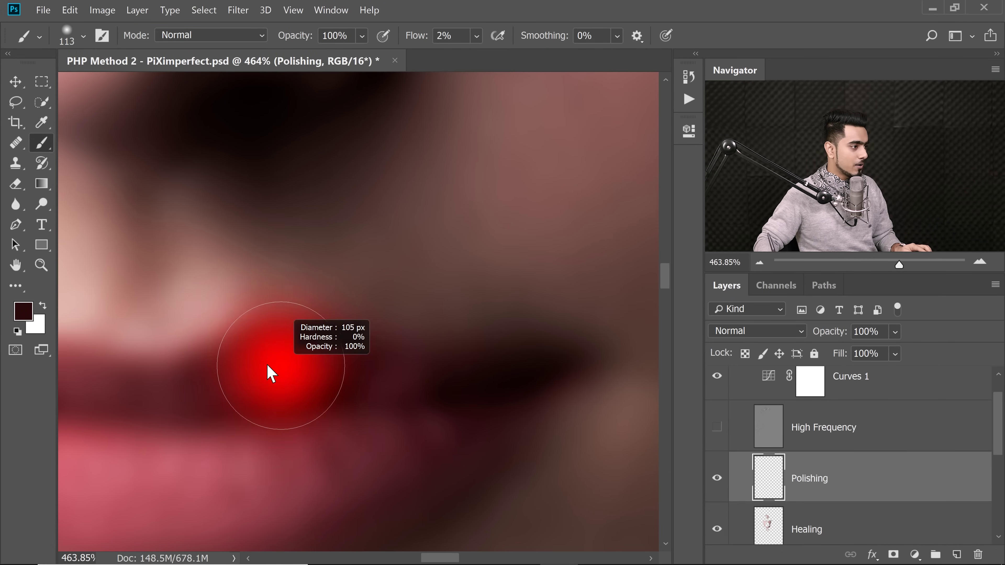
{"action": "left_click", "coordinate": [332, 389], "text": "alt"}
{"action": "right_click", "coordinate": [333, 395], "text": "alt"}
{"action": "right_click", "coordinate": [344, 380], "text": "alt"}
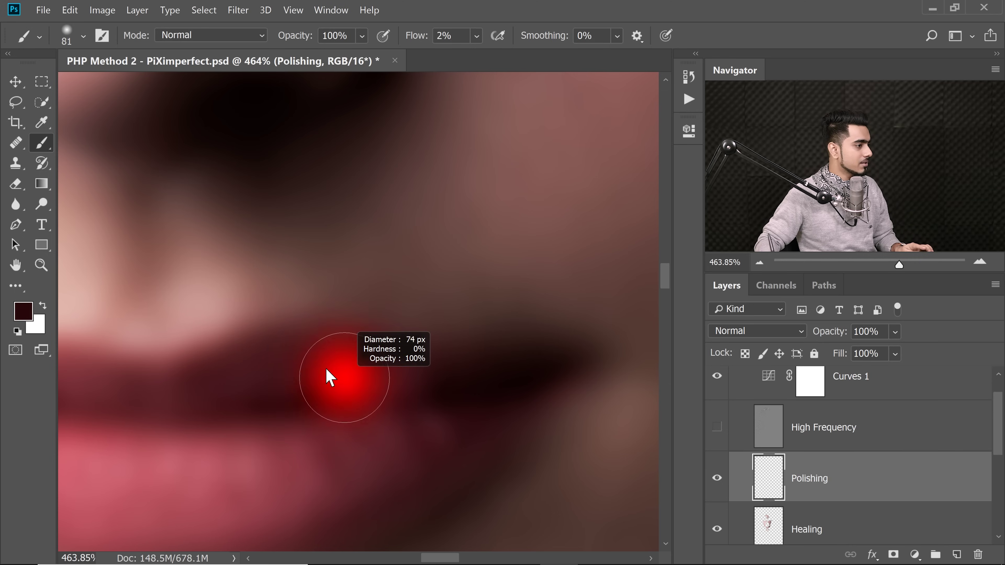
{"action": "right_click", "coordinate": [381, 391], "text": "alt"}
- Paint over the light patch on the shadow-side upper lip with dark red tones sampled from the surrounding lip
{"action": "left_click", "coordinate": [358, 354], "text": "alt"}
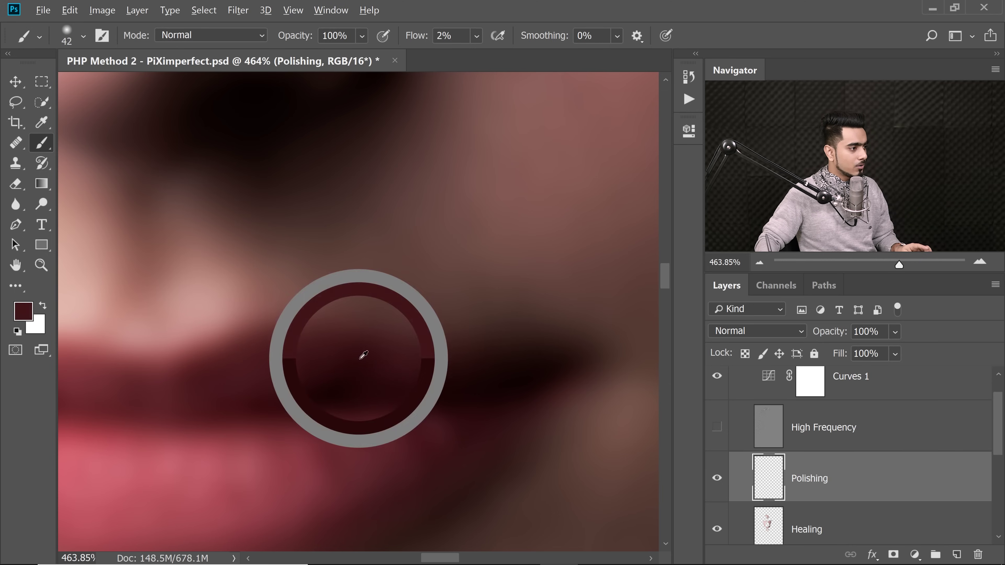
{"action": "left_click", "coordinate": [356, 357], "text": "alt"}
{"action": "mouse_move", "coordinate": [366, 365]}
{"action": "left_mouse_down"}
{"action": "mouse_move", "coordinate": [405, 369]}
{"action": "mouse_move", "coordinate": [386, 359]}
{"action": "left_mouse_up"}
{"action": "left_click", "coordinate": [348, 392], "text": "alt"}
{"action": "left_click", "coordinate": [495, 386], "text": "alt"}
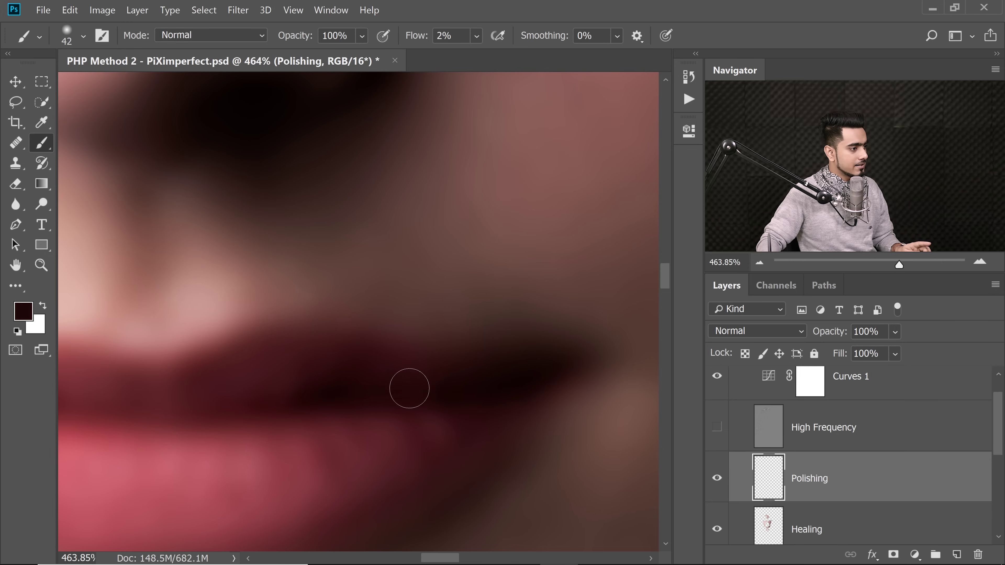
{"action": "left_click", "coordinate": [357, 351], "text": "alt"}
{"action": "left_click", "coordinate": [373, 390], "text": "alt"}
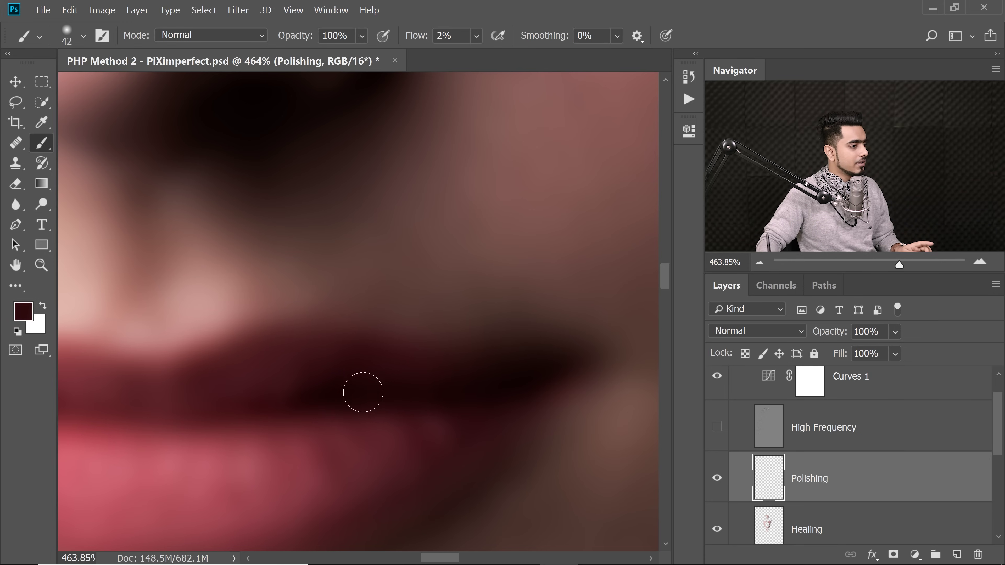
- Compare the lips with the Polishing layer toggled off and on, both without and with the High Frequency layer shown
{"action": "scroll", "coordinate": [404, 392], "scroll_direction": "down", "scroll_amount": 3}
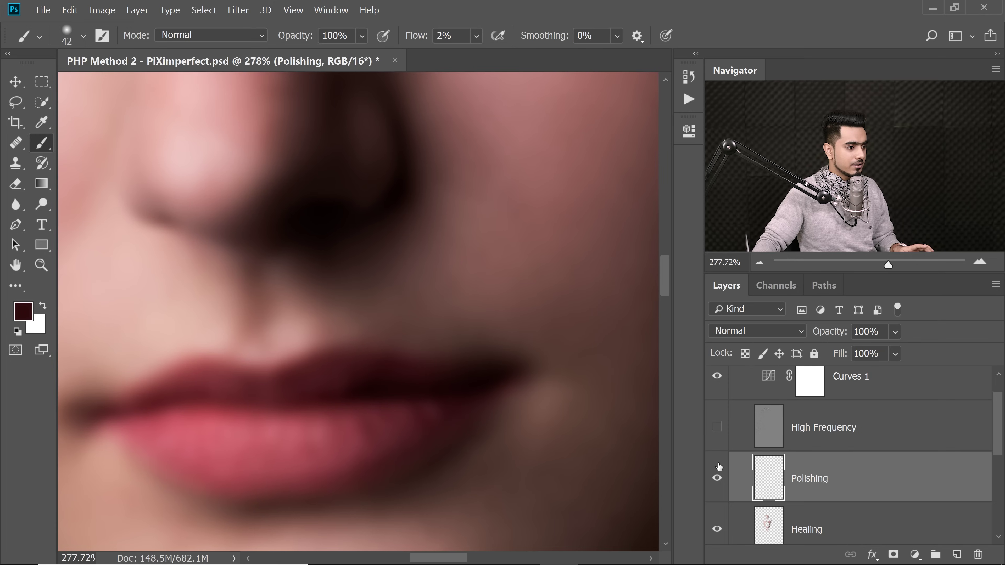
{"action": "left_click", "coordinate": [718, 479]}
{"action": "left_click", "coordinate": [719, 479]}
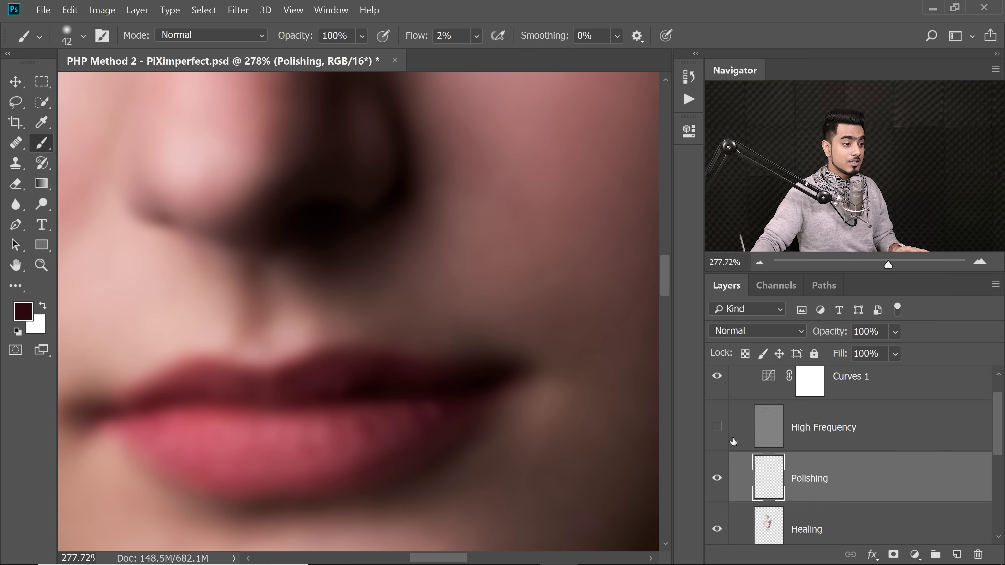
{"action": "left_click", "coordinate": [717, 428]}
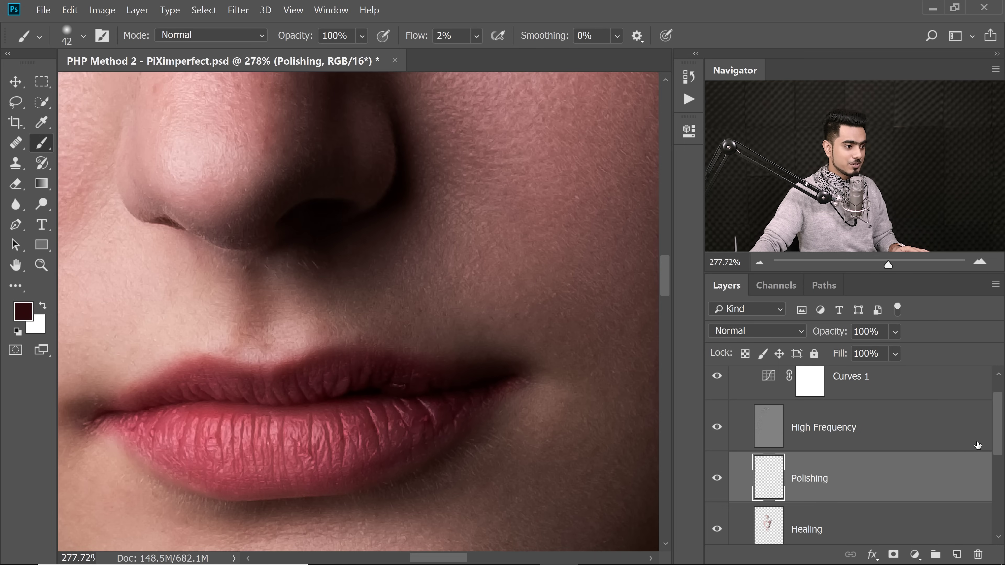
{"action": "left_click", "coordinate": [717, 479]}
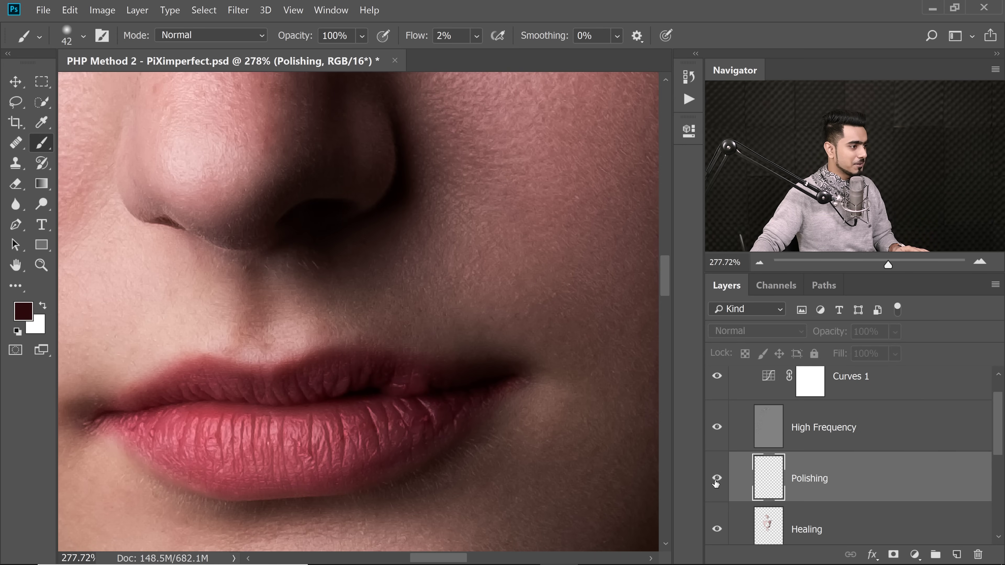
{"action": "left_click", "coordinate": [717, 480]}
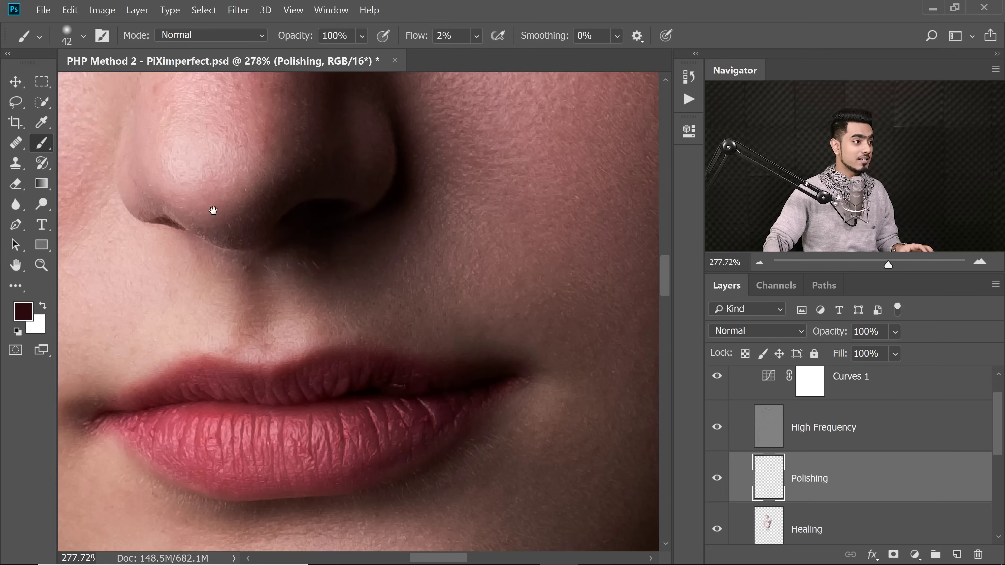
- Hide the High Frequency layer and rotate the canvas view about 90° clockwise so the nose lies horizontally
{"action": "left_click_drag", "start_coordinate": [213, 211], "coordinate": [351, 323]}
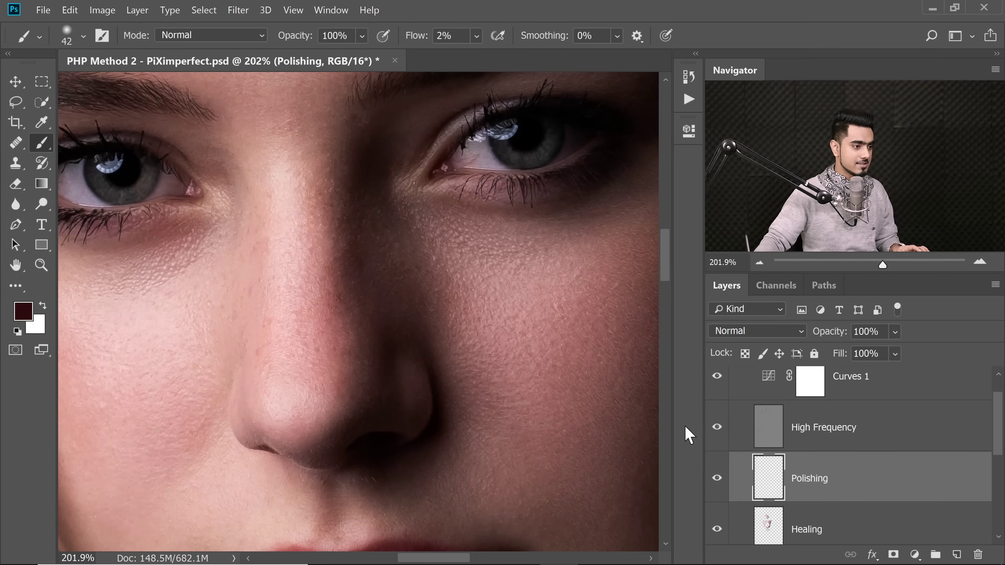
{"action": "left_click", "coordinate": [717, 428]}
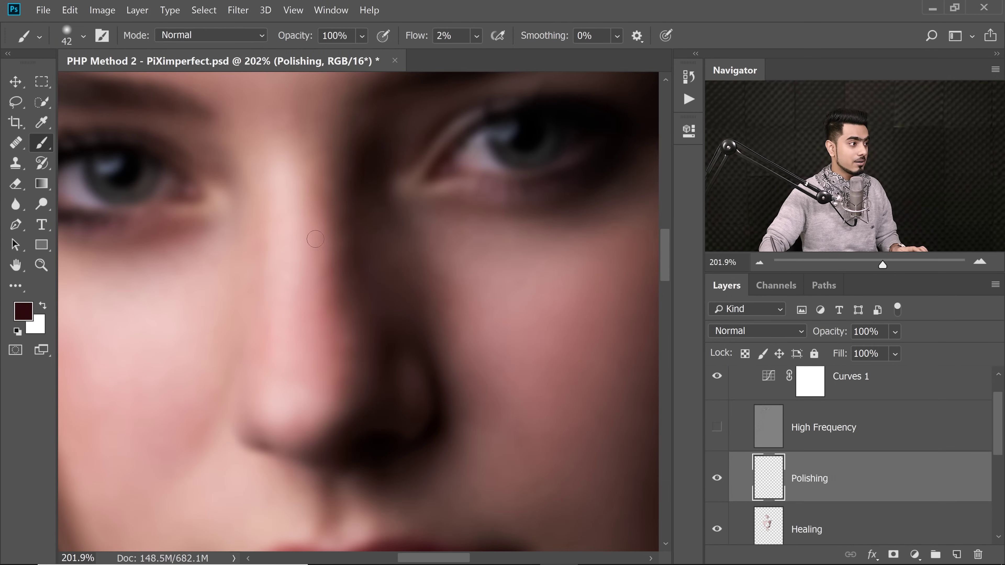
{"action": "scroll", "coordinate": [323, 218], "scroll_direction": "up", "scroll_amount": 1}
{"action": "left_click_drag", "start_coordinate": [326, 212], "coordinate": [332, 249]}
{"action": "scroll", "coordinate": [345, 274], "scroll_direction": "down", "scroll_amount": 1}
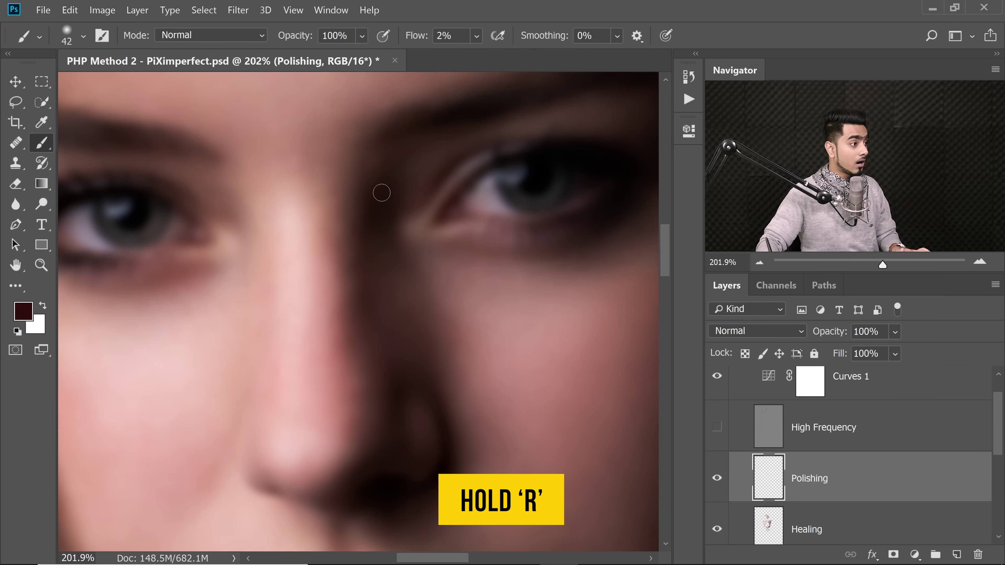
{"action": "key", "text": "r"}
{"action": "left_click_drag", "start_coordinate": [309, 198], "coordinate": [484, 291]}
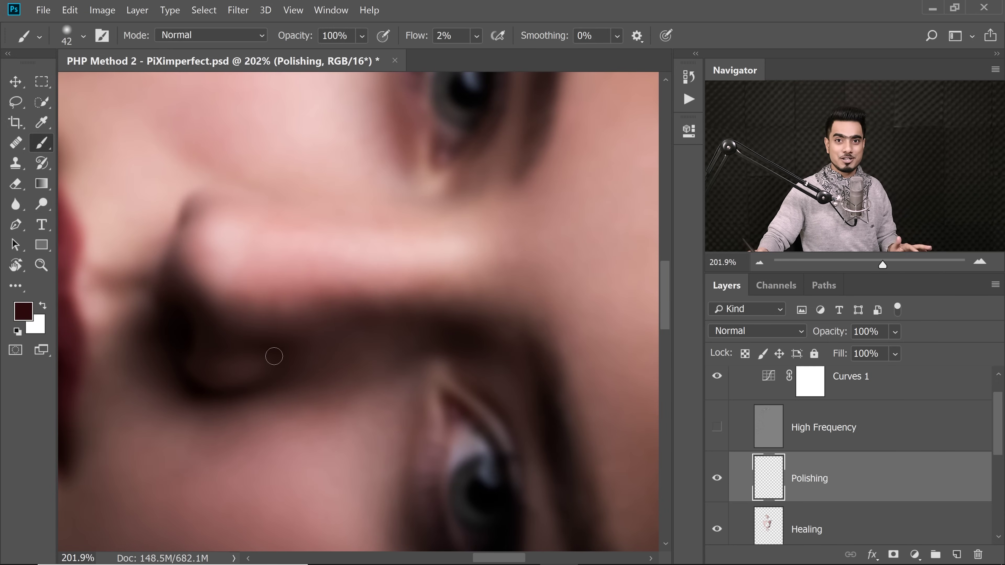
{"action": "left_click_drag", "start_coordinate": [316, 288], "coordinate": [342, 294]}
{"action": "scroll", "coordinate": [341, 311], "scroll_direction": "up", "scroll_amount": 1}
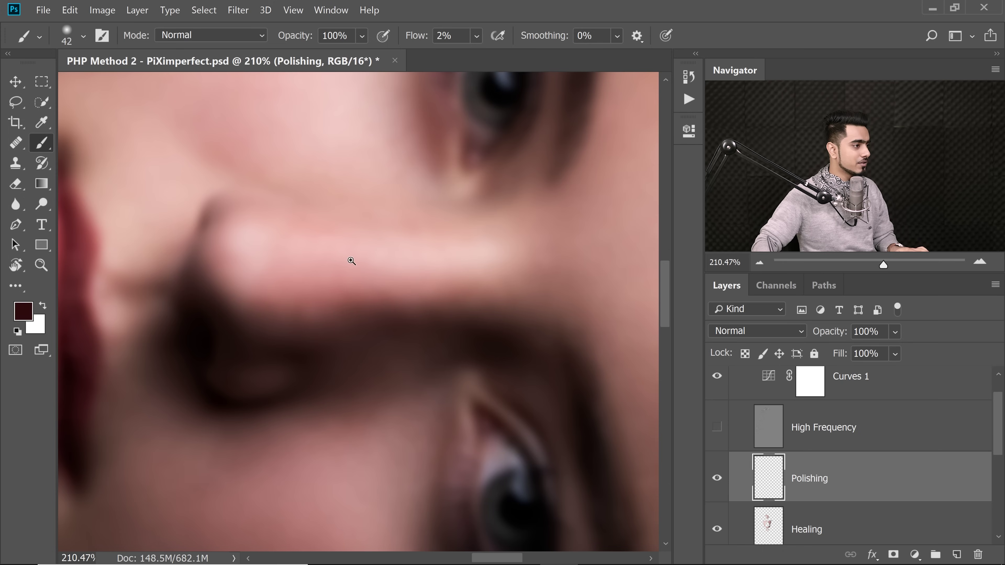
- Smooth the light-to-shadow edge along the nose bridge with skin tones sampled beside it, enlarging the brush to 61 px
{"action": "left_click_drag", "start_coordinate": [351, 261], "coordinate": [374, 276]}
{"action": "left_click", "coordinate": [372, 304], "text": "alt"}
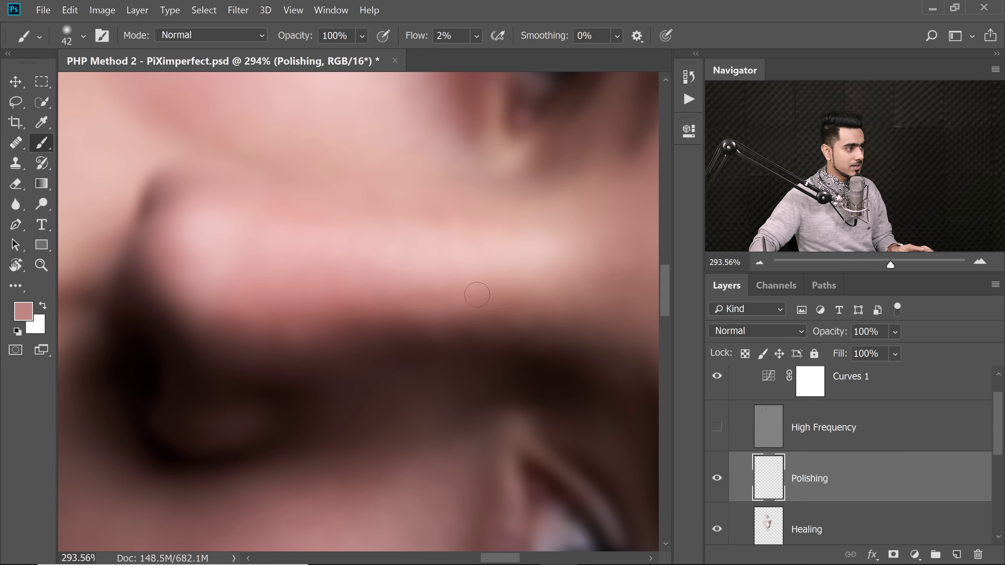
{"action": "left_click", "coordinate": [396, 319], "text": "alt"}
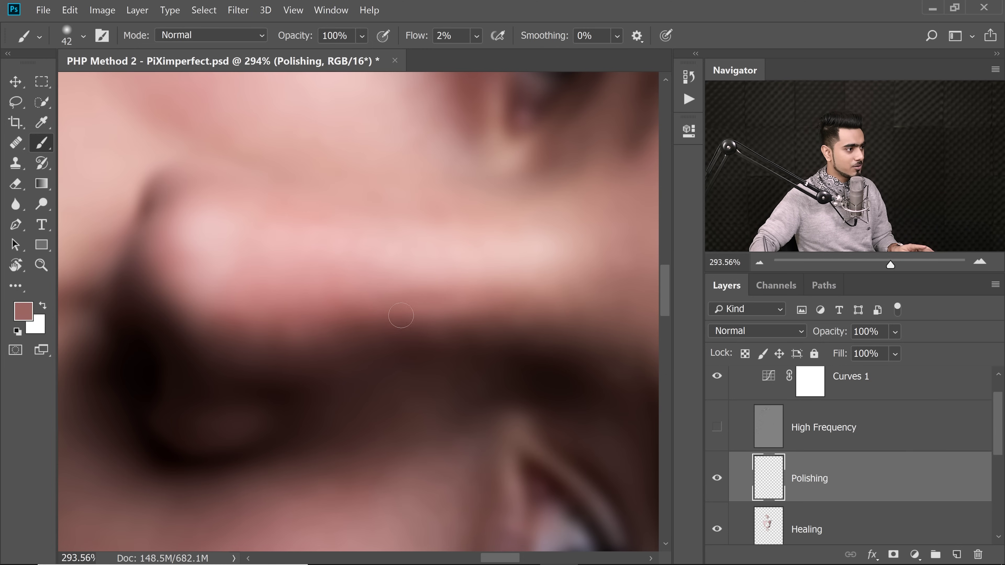
{"action": "left_click", "coordinate": [406, 322], "text": "alt"}
{"action": "left_click_drag", "start_coordinate": [409, 323], "coordinate": [508, 325]}
{"action": "right_click", "coordinate": [508, 325], "text": "alt"}
{"action": "left_click", "coordinate": [329, 328], "text": "alt"}
{"action": "left_click", "coordinate": [272, 317], "text": "alt"}
{"action": "left_click", "coordinate": [269, 293], "text": "alt"}
{"action": "left_click", "coordinate": [362, 320], "text": "alt"}
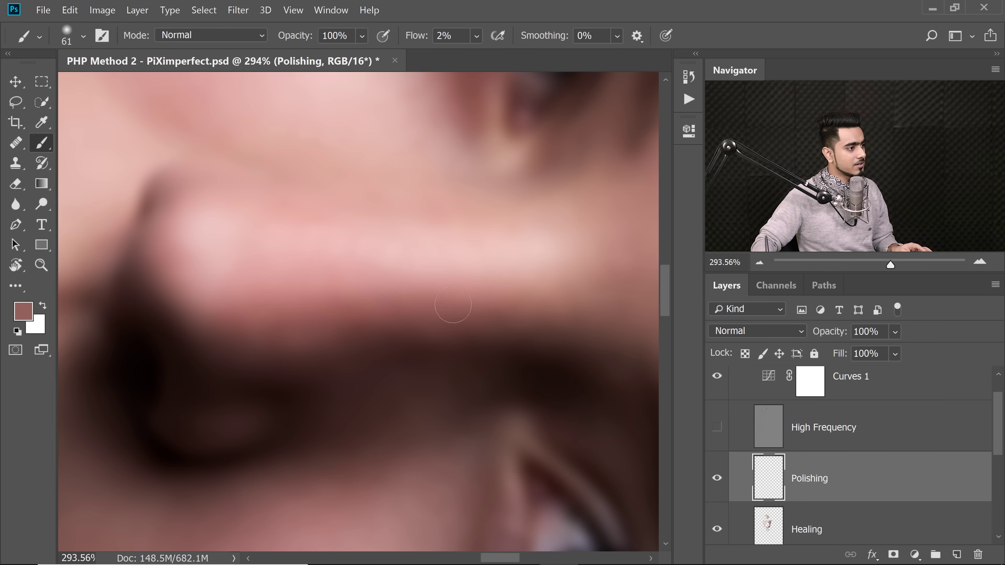
- Blend the nose bridge highlight and the nose tip with sampled light pink and mid-brown tones
{"action": "left_click", "coordinate": [404, 286], "text": "alt"}
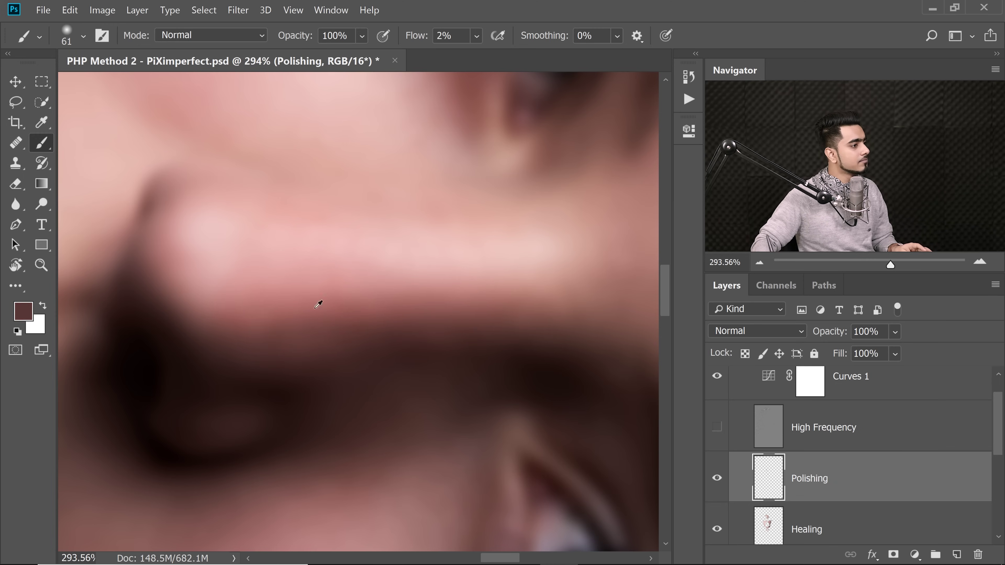
{"action": "left_click", "coordinate": [465, 273], "text": "alt"}
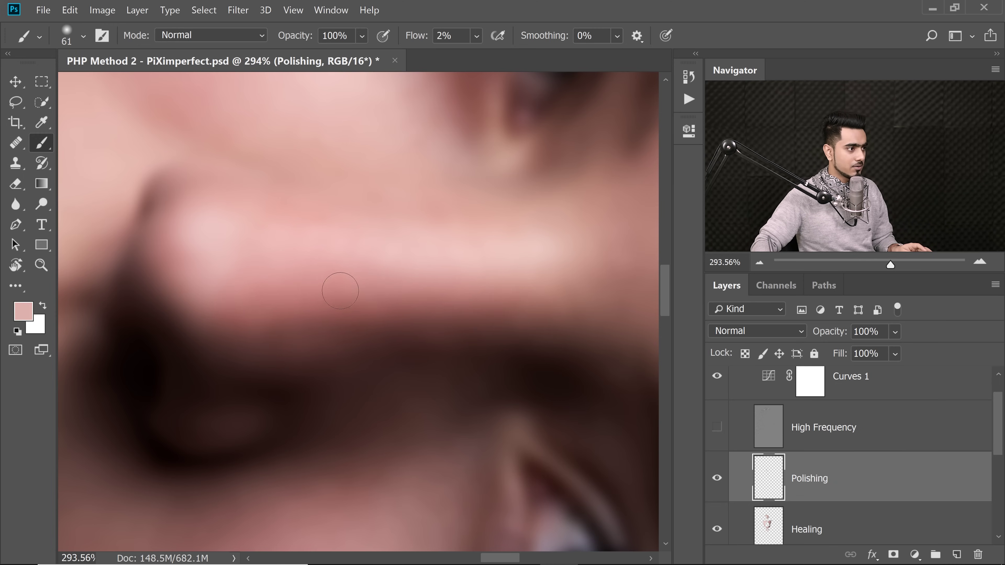
{"action": "left_click", "coordinate": [504, 307], "text": "alt"}
{"action": "left_click", "coordinate": [434, 319], "text": "alt"}
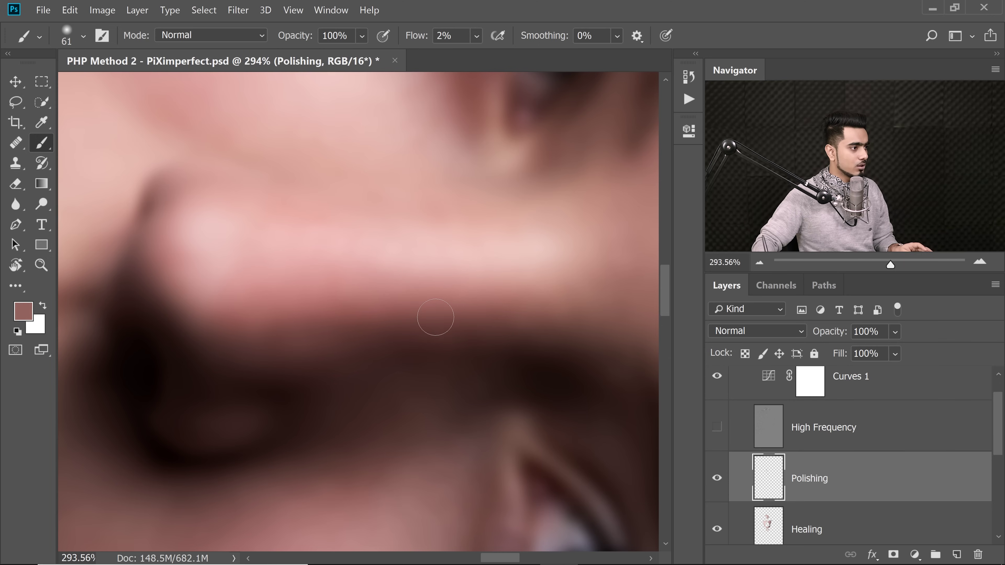
{"action": "left_click", "coordinate": [362, 339], "text": "alt"}
{"action": "left_click", "coordinate": [264, 304], "text": "alt"}
{"action": "left_click", "coordinate": [209, 272], "text": "alt"}
{"action": "left_click", "coordinate": [212, 288], "text": "alt"}
{"action": "left_click_drag", "start_coordinate": [212, 285], "coordinate": [200, 256]}
{"action": "left_click", "coordinate": [229, 321], "text": "alt"}
{"action": "left_click", "coordinate": [228, 321], "text": "alt"}
- Compare the nose with the Polishing layer toggled off and on
{"action": "scroll", "coordinate": [455, 257], "scroll_direction": "down", "scroll_amount": 3}
{"action": "left_click_drag", "start_coordinate": [459, 249], "coordinate": [459, 311]}
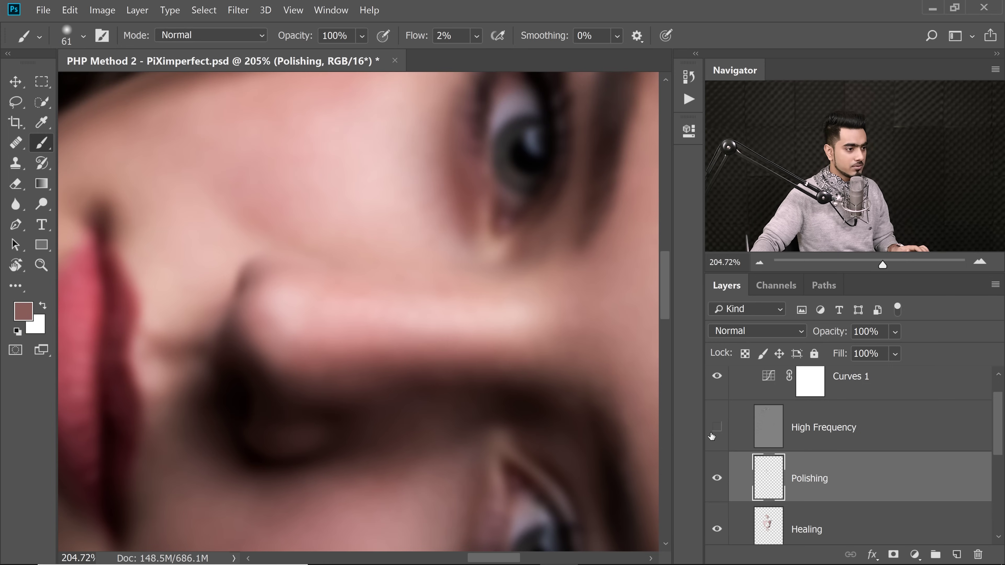
{"action": "left_click", "coordinate": [716, 479]}
{"action": "left_click", "coordinate": [716, 479]}
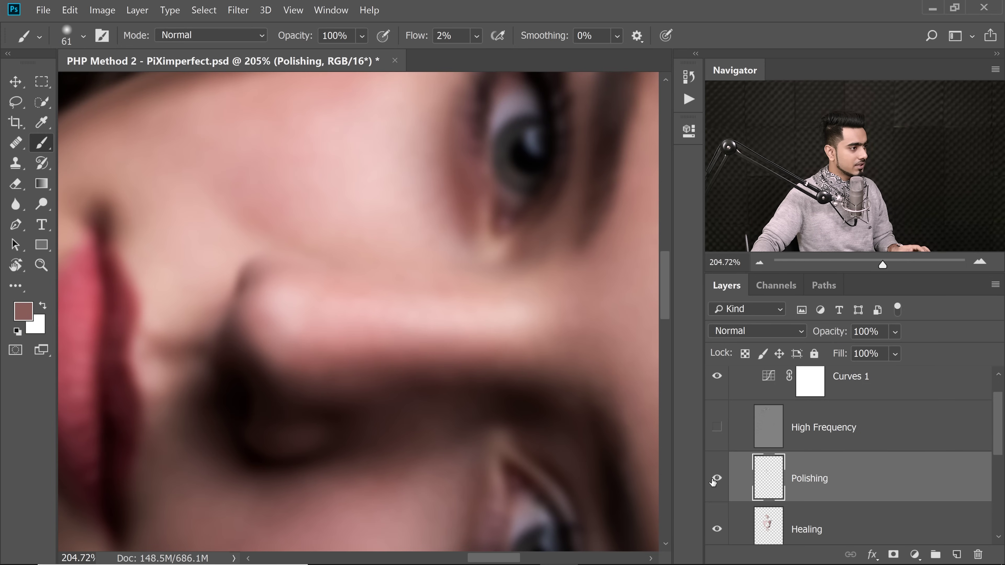
- Enlarge the brush to 69 px and even out the nose's shadow side with dark brown tones sampled nearby
{"action": "mouse_move", "coordinate": [395, 339]}
{"action": "left_mouse_down"}
{"action": "mouse_move", "coordinate": [415, 346]}
{"action": "mouse_move", "coordinate": [364, 325]}
{"action": "left_mouse_up"}
{"action": "left_click", "coordinate": [319, 322], "text": "alt"}
{"action": "left_click_drag", "start_coordinate": [328, 387], "coordinate": [307, 388]}
{"action": "left_click", "coordinate": [308, 388], "text": "alt"}
{"action": "left_click", "coordinate": [278, 377], "text": "alt"}
{"action": "left_click_drag", "start_coordinate": [482, 360], "coordinate": [486, 368]}
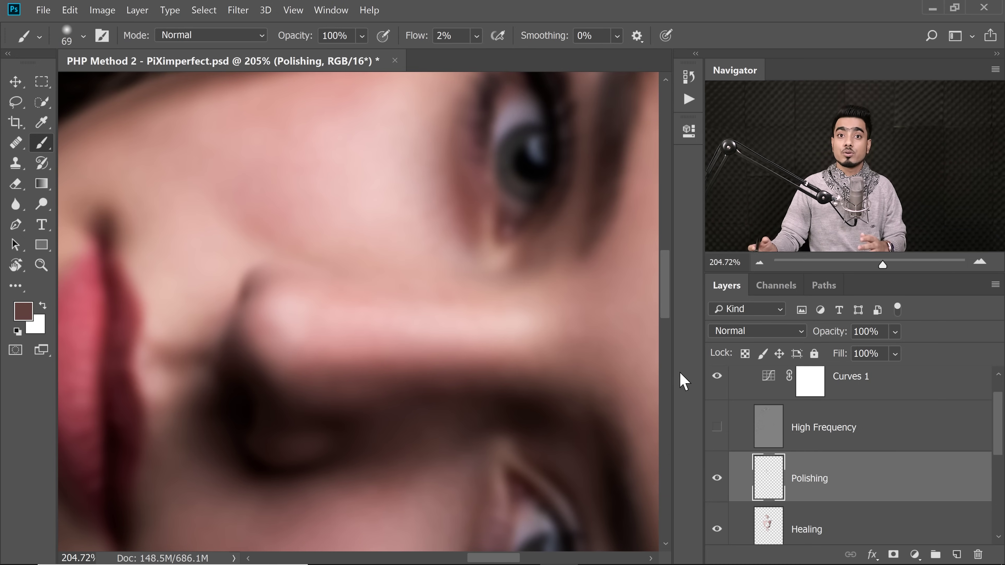
{"action": "left_click_drag", "start_coordinate": [383, 348], "coordinate": [407, 352]}
{"action": "left_click", "coordinate": [319, 409], "text": "alt"}
{"action": "left_click_drag", "start_coordinate": [425, 386], "coordinate": [371, 377]}
{"action": "left_click", "coordinate": [301, 409], "text": "alt"}
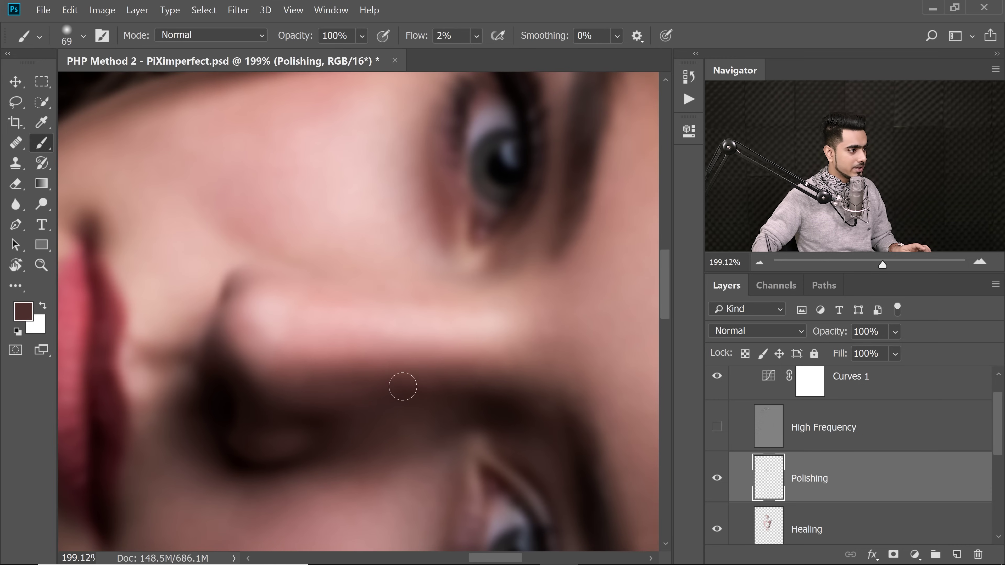
- Check the reworked nose shading from a wider view by hiding and showing the Polishing layer
{"action": "scroll", "coordinate": [390, 392], "scroll_direction": "down", "scroll_amount": 2}
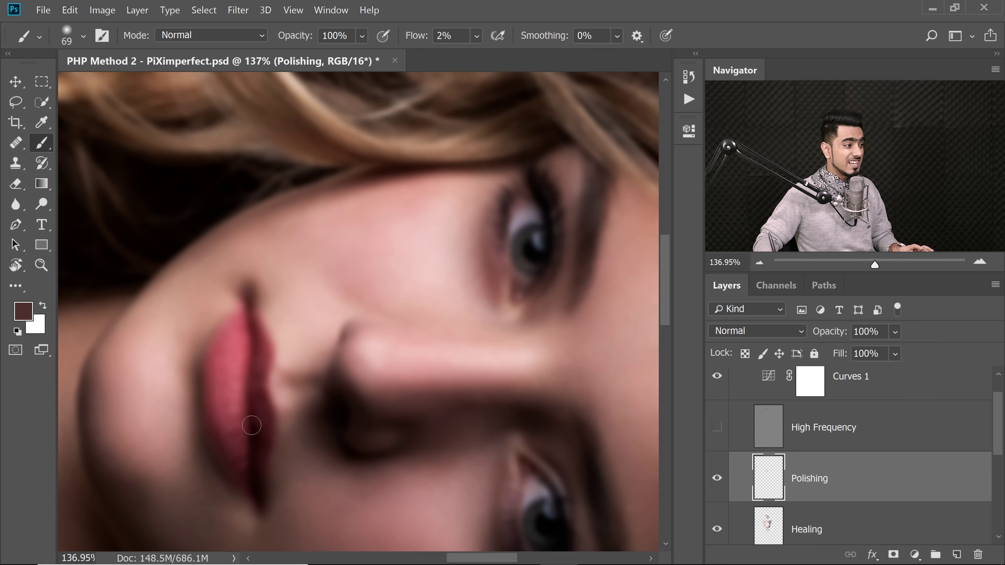
{"action": "scroll", "coordinate": [477, 398], "scroll_direction": "up", "scroll_amount": 2}
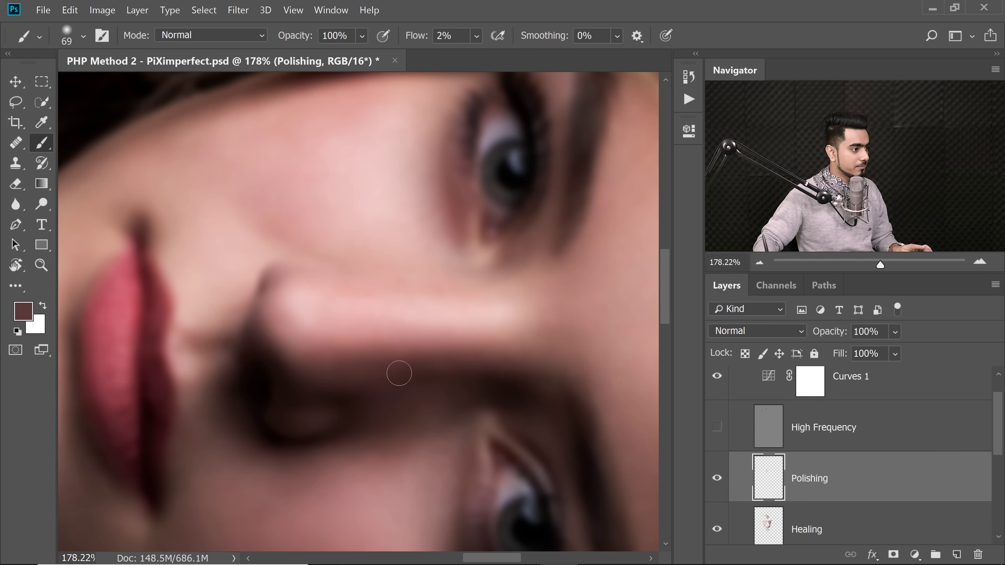
{"action": "left_click", "coordinate": [718, 480]}
{"action": "left_click", "coordinate": [716, 480]}
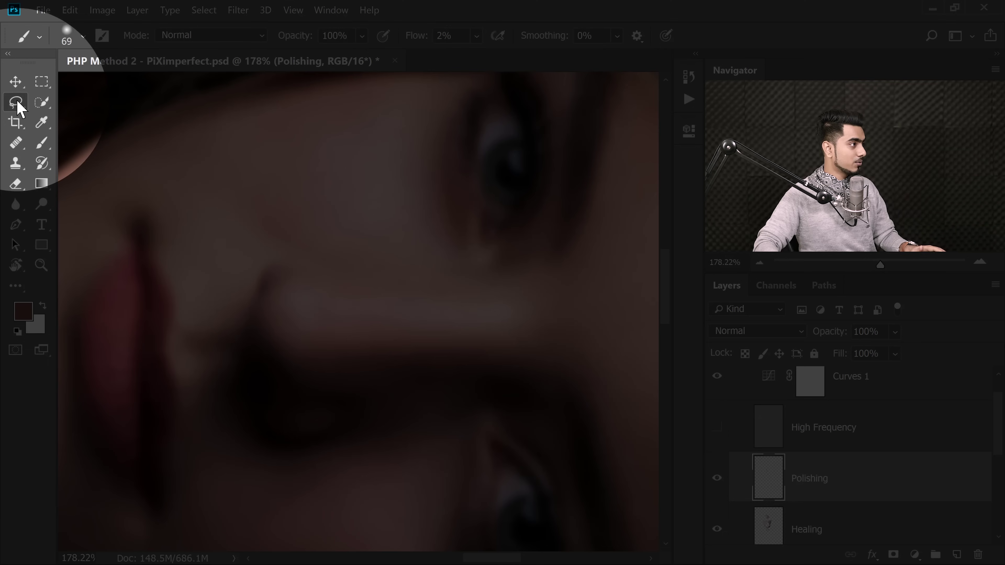
- Lasso the whole nose area and cut its painting from the Polishing layer onto a new layer
{"action": "left_click", "coordinate": [16, 103]}
{"action": "left_click_drag", "start_coordinate": [572, 282], "coordinate": [345, 255]}
{"action": "mouse_move", "coordinate": [270, 285]}
{"action": "left_mouse_down"}
{"action": "mouse_move", "coordinate": [214, 355]}
{"action": "mouse_move", "coordinate": [237, 443]}
{"action": "mouse_move", "coordinate": [433, 475]}
{"action": "mouse_move", "coordinate": [584, 324]}
{"action": "mouse_move", "coordinate": [560, 297]}
{"action": "left_mouse_up"}
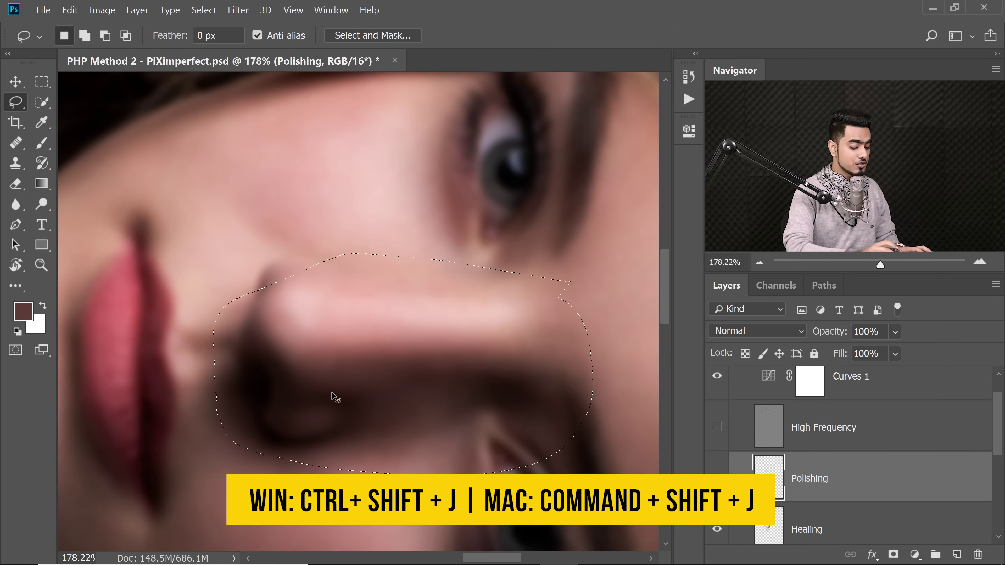
{"action": "key", "text": "ctrl+shift+j"}
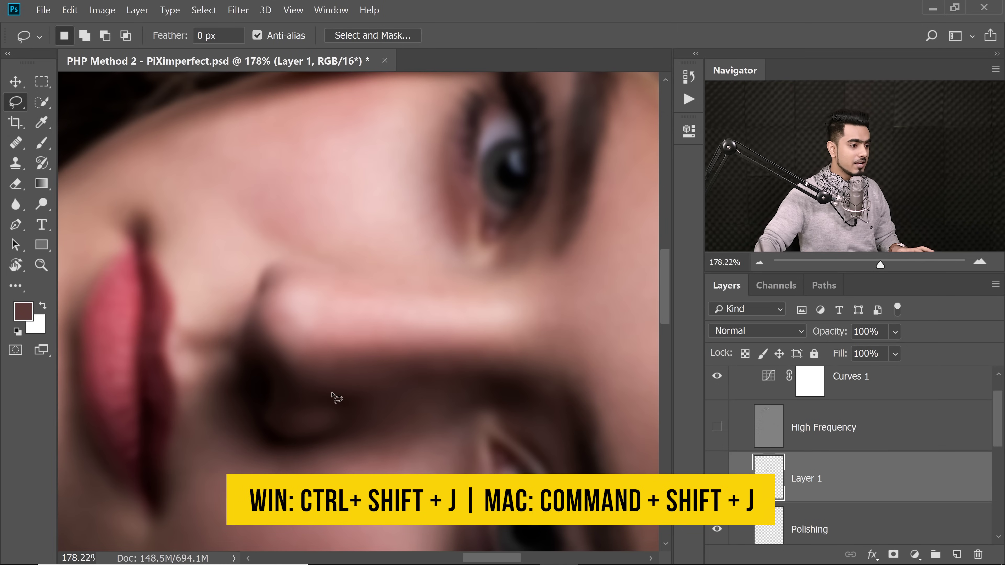
- Compare the nose with the newly cut layer hidden and shown
{"action": "left_click", "coordinate": [717, 489]}
{"action": "left_click", "coordinate": [717, 489]}
{"action": "left_click", "coordinate": [717, 489]}
{"action": "left_click", "coordinate": [717, 478]}
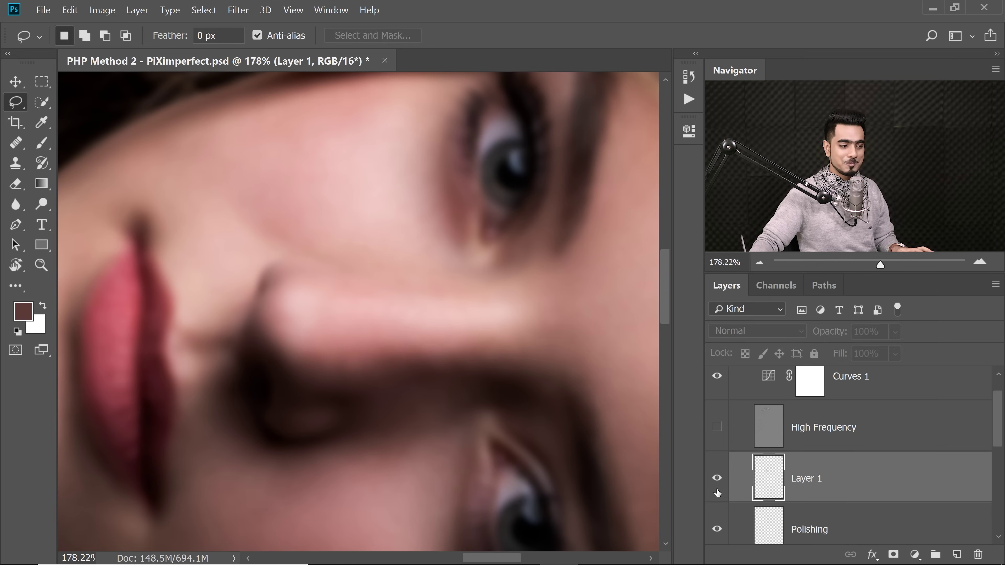
- Rename the cut nose layer to P2 and lower its opacity to 41%
{"action": "double_click", "coordinate": [810, 482]}
{"action": "type", "text": "P2"}
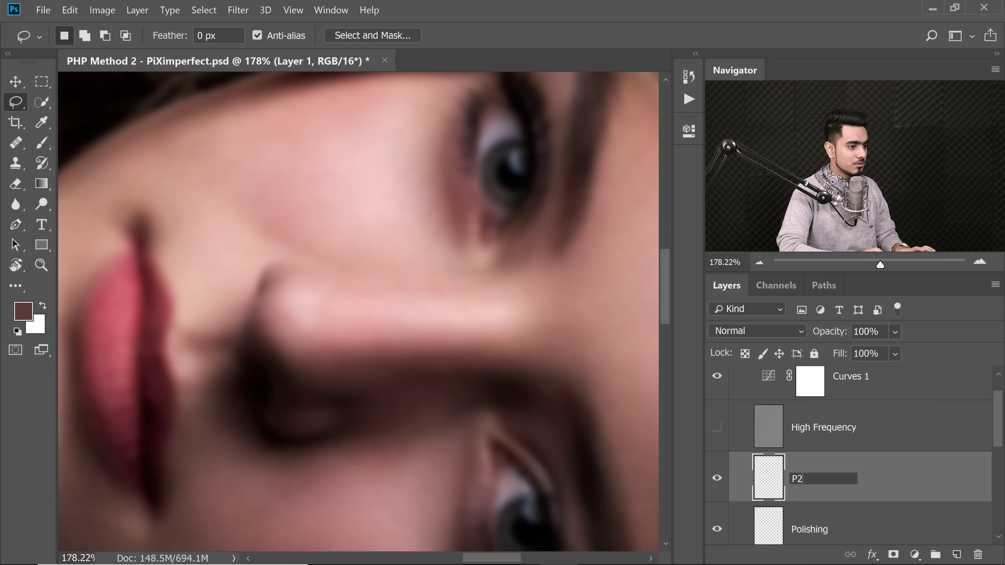
{"action": "key", "text": "Return"}
{"action": "left_click_drag", "start_coordinate": [829, 334], "coordinate": [715, 330]}
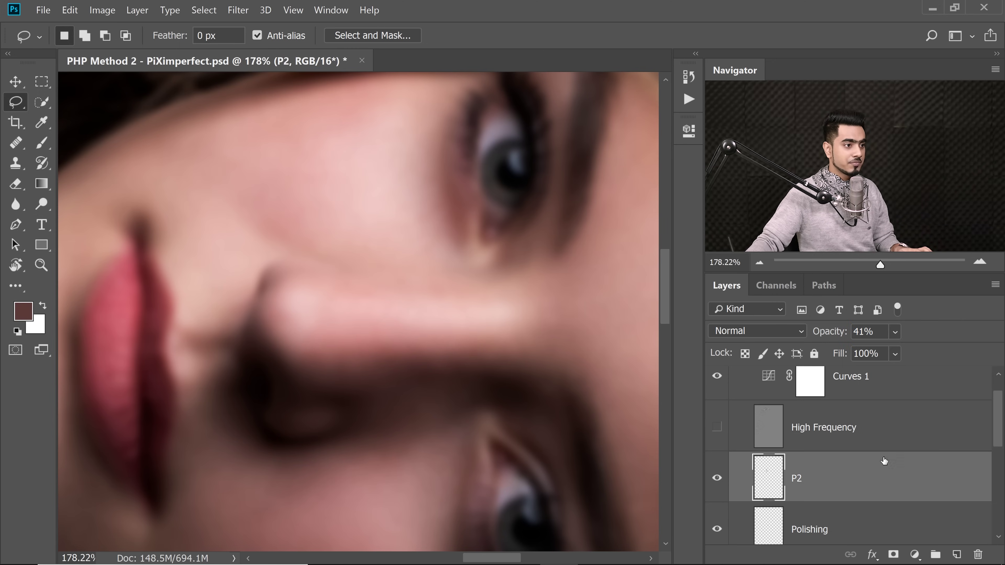
- Add a new layer above P2 and name it P3
{"action": "left_click", "coordinate": [957, 555]}
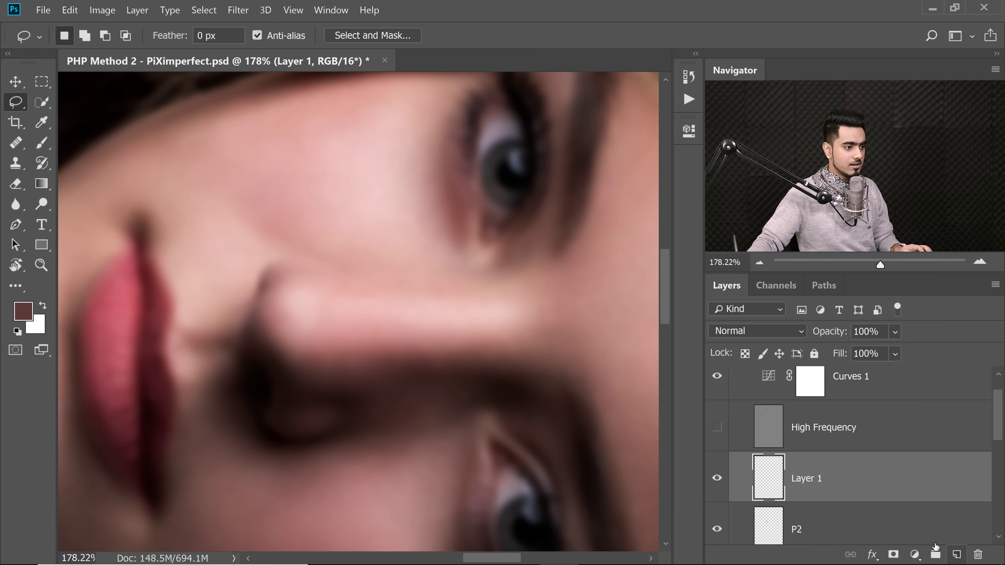
{"action": "double_click", "coordinate": [807, 479]}
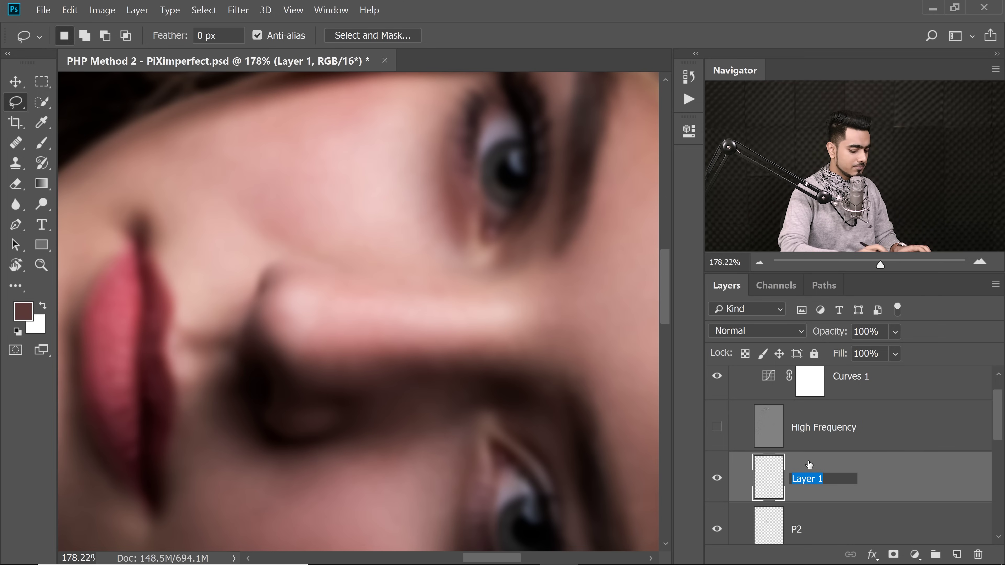
{"action": "type", "text": "P3"}
{"action": "key", "text": "Return"}
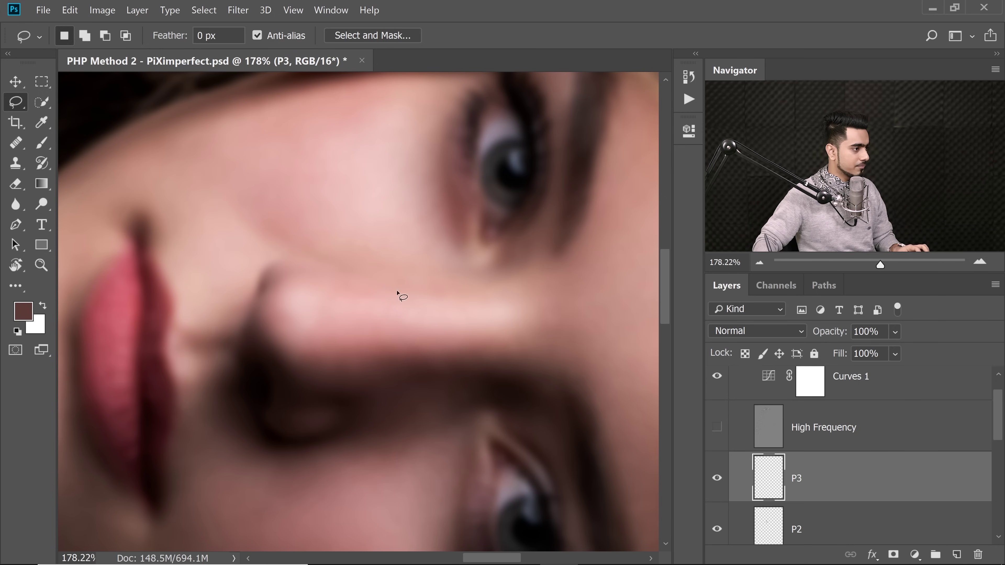
- With the 69 px brush on P3, paint sampled dark tones along the shadow edge of the nose
{"action": "scroll", "coordinate": [336, 333], "scroll_direction": "up", "scroll_amount": 1}
{"action": "key", "text": "b"}
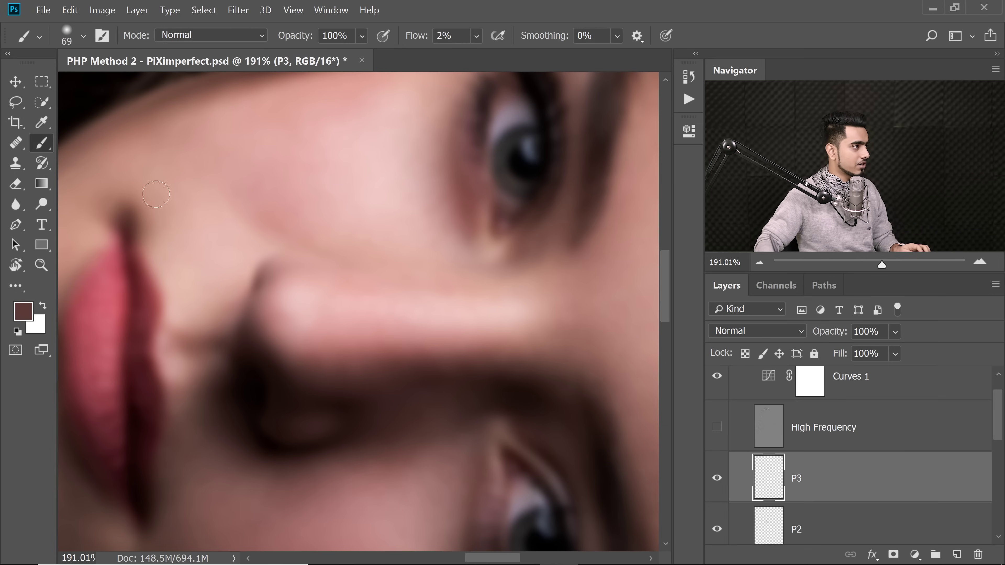
{"action": "left_click", "coordinate": [312, 364], "text": "alt"}
{"action": "left_click_drag", "start_coordinate": [324, 367], "coordinate": [323, 366]}
{"action": "left_click", "coordinate": [339, 375], "text": "alt"}
{"action": "left_click", "coordinate": [314, 370], "text": "alt"}
{"action": "left_click", "coordinate": [373, 367], "text": "alt"}
{"action": "left_click", "coordinate": [447, 360], "text": "alt"}
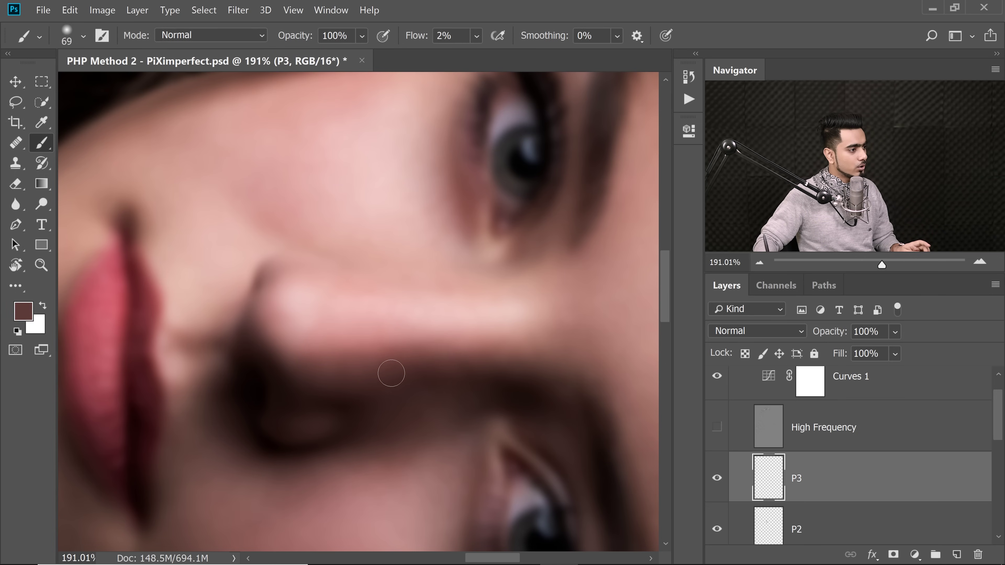
{"action": "left_click", "coordinate": [394, 370], "text": "alt"}
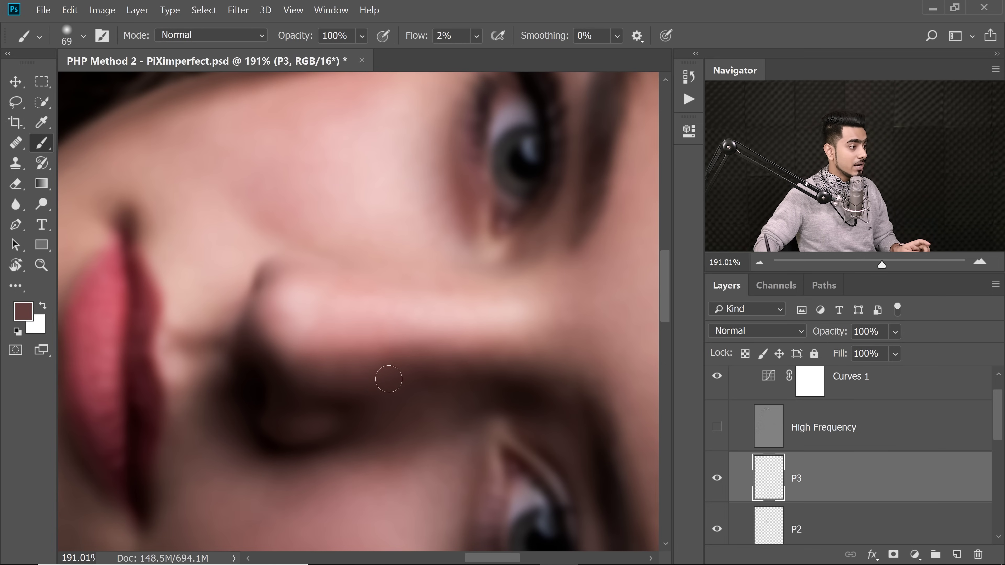
- Soften the transition between the nose highlight and shadow with sampled pink and brown tones on P3
{"action": "left_click", "coordinate": [383, 343], "text": "alt"}
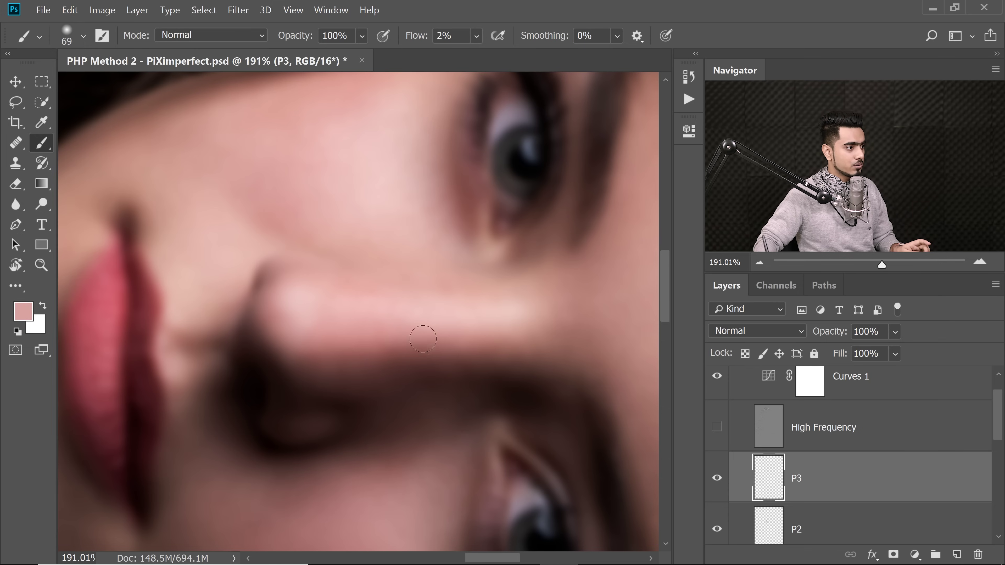
{"action": "left_click", "coordinate": [399, 346], "text": "alt"}
{"action": "left_click", "coordinate": [475, 363], "text": "alt"}
{"action": "left_click", "coordinate": [400, 371], "text": "alt"}
{"action": "left_click", "coordinate": [383, 365], "text": "alt"}
- Compare the nose with the P3 layer hidden and shown from a wider view
{"action": "scroll", "coordinate": [347, 411], "scroll_direction": "down", "scroll_amount": 3, "text": "alt"}
{"action": "left_click", "coordinate": [718, 478]}
{"action": "left_click", "coordinate": [718, 478]}
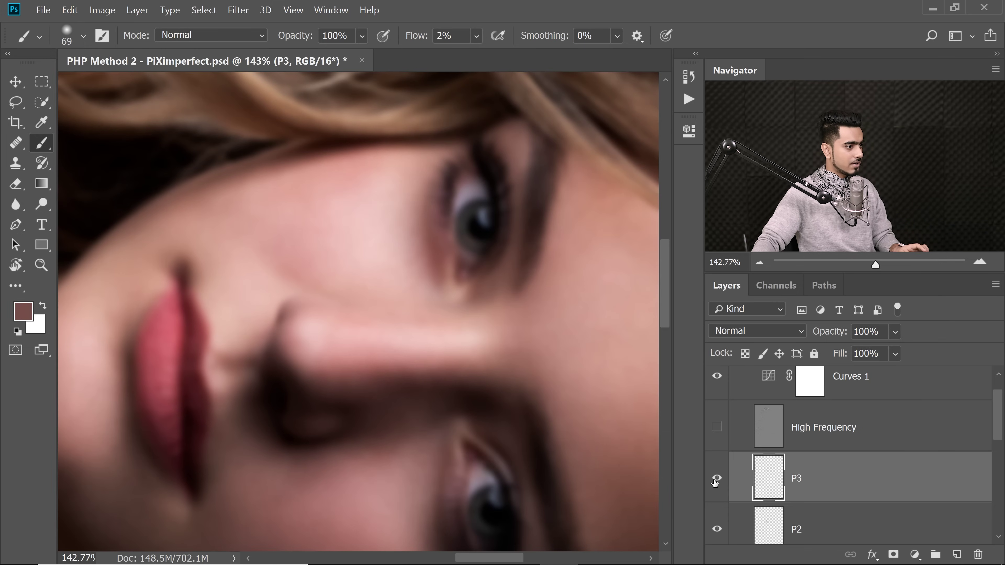
- Reset the canvas rotation so the face is upright and return to the Brush tool
{"action": "scroll", "coordinate": [390, 392], "scroll_direction": "up", "scroll_amount": 1}
{"action": "scroll", "coordinate": [390, 392], "scroll_direction": "down", "scroll_amount": 1}
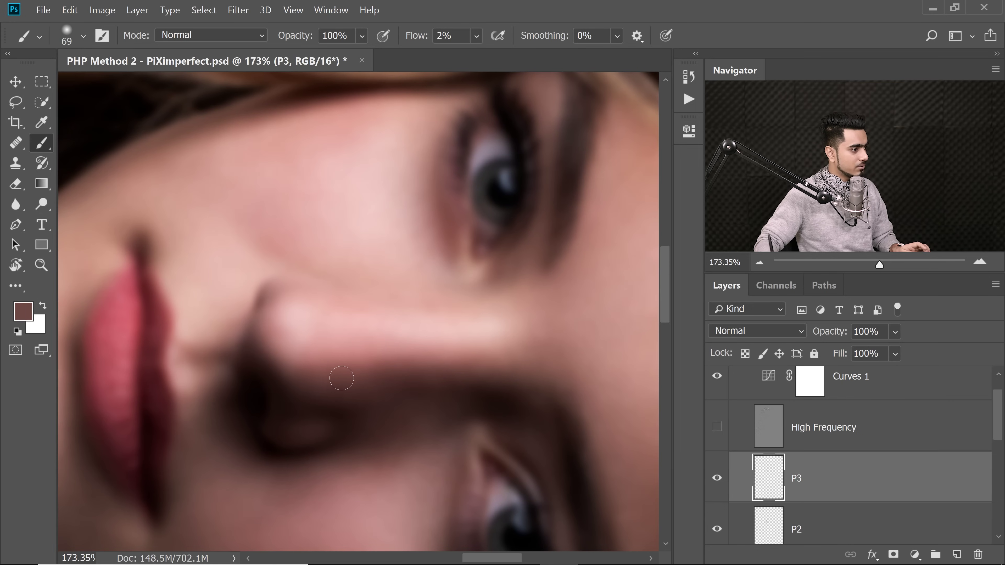
{"action": "left_click_drag", "start_coordinate": [385, 312], "coordinate": [347, 343]}
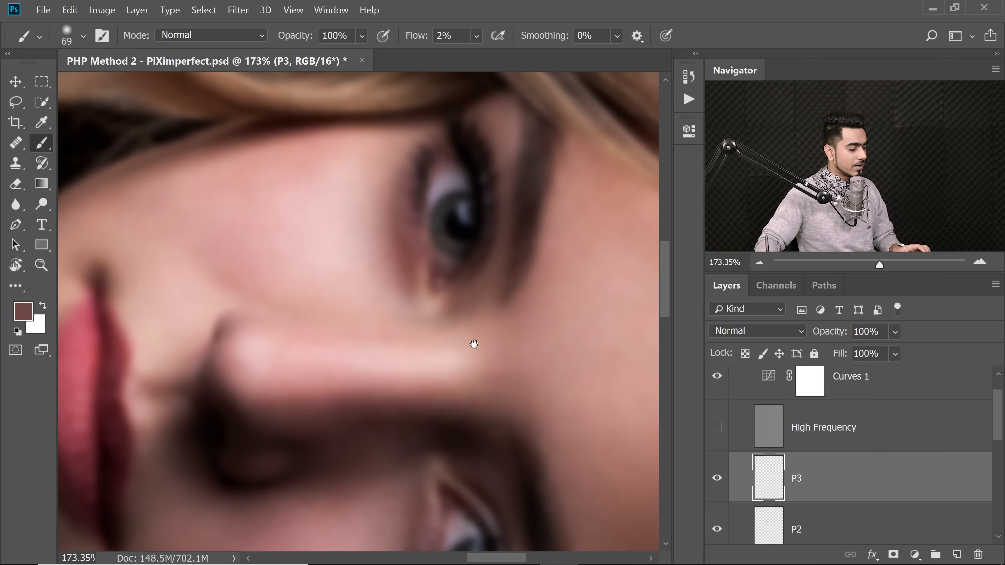
{"action": "left_click_drag", "start_coordinate": [473, 349], "coordinate": [465, 317]}
{"action": "key", "text": "r"}
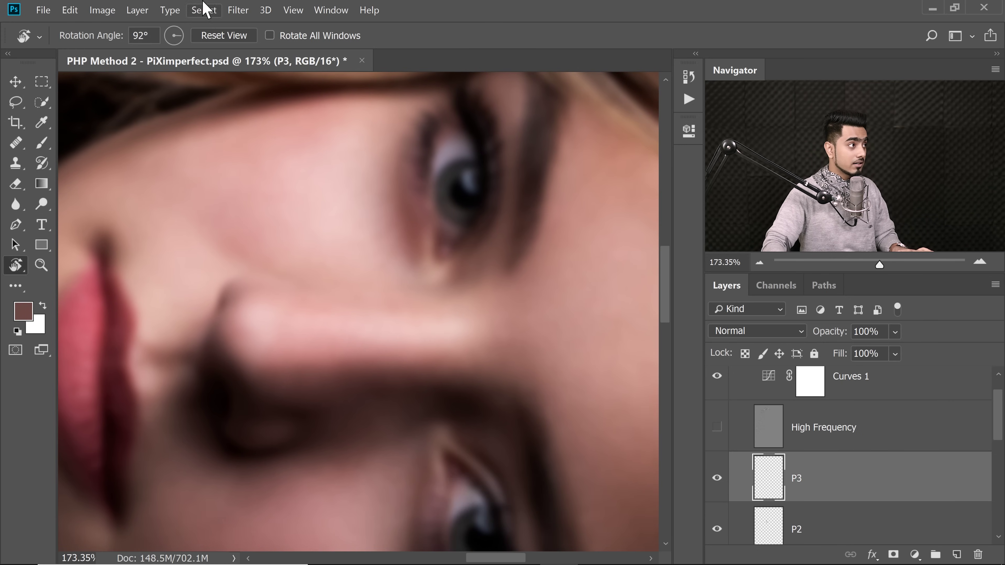
{"action": "left_click", "coordinate": [224, 35]}
{"action": "key", "text": "b"}
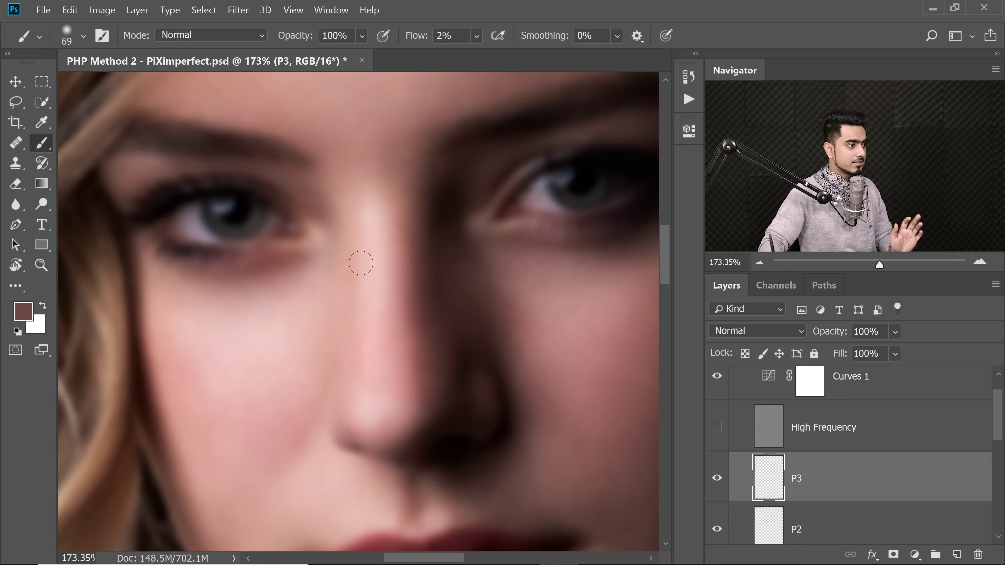
- Blend the upright nose bridge on P3 with light pink tones sampled from its highlight
{"action": "left_click_drag", "start_coordinate": [433, 319], "coordinate": [411, 319]}
{"action": "left_click_drag", "start_coordinate": [397, 252], "coordinate": [412, 286]}
{"action": "left_click", "coordinate": [390, 269], "text": "alt"}
{"action": "left_click", "coordinate": [417, 387], "text": "alt"}
{"action": "left_click", "coordinate": [342, 382], "text": "alt"}
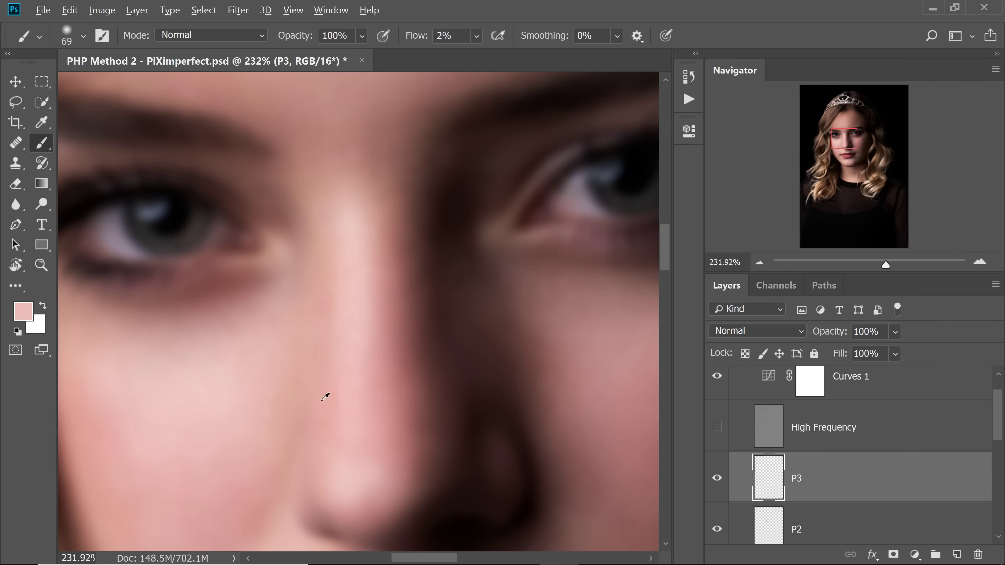
{"action": "scroll", "coordinate": [342, 382], "scroll_direction": "down", "scroll_amount": 5}
{"action": "left_click", "coordinate": [370, 390], "text": "alt"}
{"action": "left_click", "coordinate": [332, 398], "text": "alt"}
- Smooth the lower shadow edge beside the nose tip with sampled mid-pink tones on P3
{"action": "scroll", "coordinate": [395, 352], "scroll_direction": "down", "scroll_amount": 9}
{"action": "left_click_drag", "start_coordinate": [424, 332], "coordinate": [457, 343]}
{"action": "left_click", "coordinate": [392, 374], "text": "alt"}
{"action": "scroll", "coordinate": [407, 360], "scroll_direction": "up", "scroll_amount": 5}
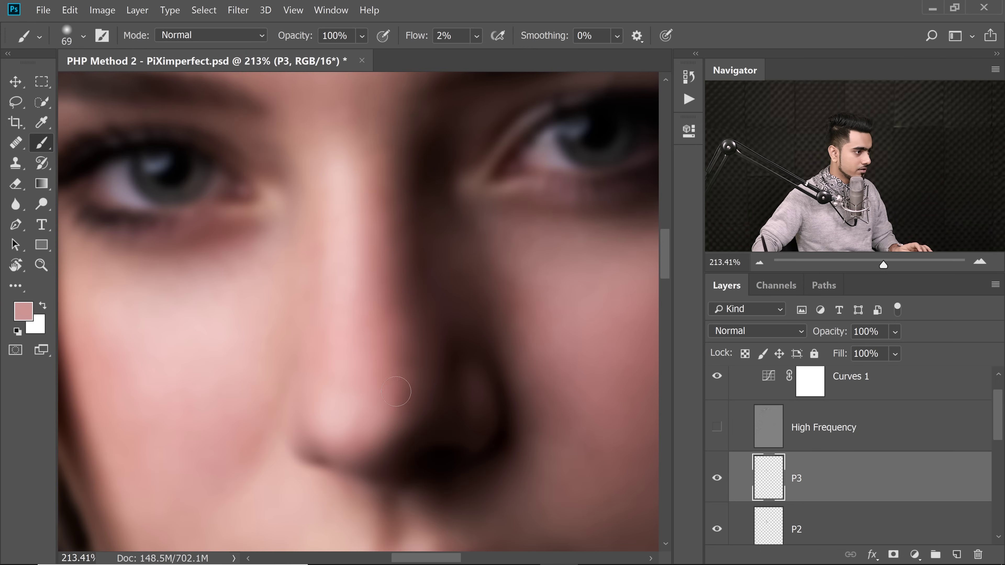
{"action": "left_click", "coordinate": [411, 397], "text": "alt"}
- Lower the P3 layer's opacity to 29% and add a new empty layer above it
{"action": "scroll", "coordinate": [438, 400], "scroll_direction": "down", "scroll_amount": 4}
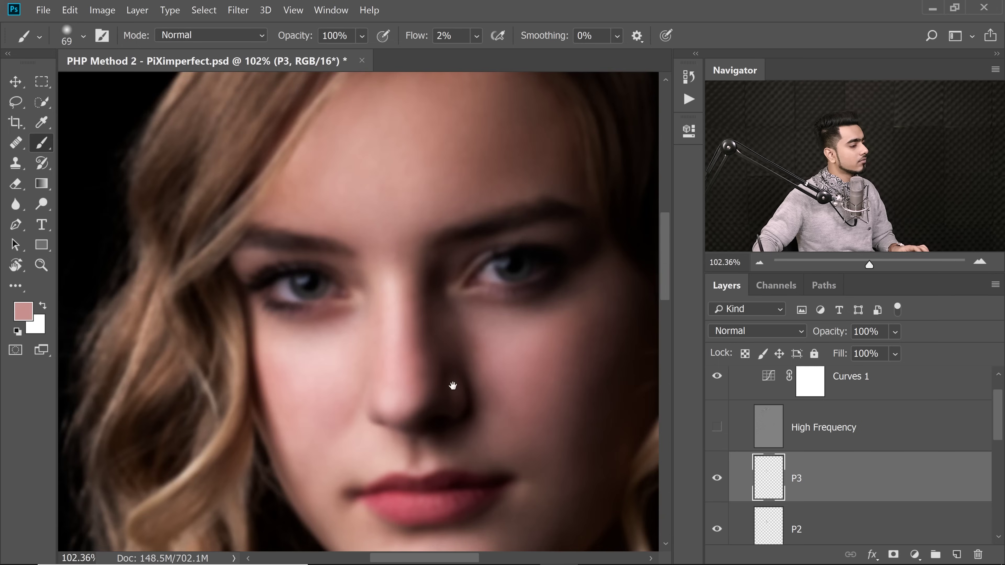
{"action": "scroll", "coordinate": [403, 306], "scroll_direction": "up", "scroll_amount": 2}
{"action": "scroll", "coordinate": [404, 382], "scroll_direction": "down", "scroll_amount": 2}
{"action": "left_click_drag", "start_coordinate": [818, 332], "coordinate": [703, 358]}
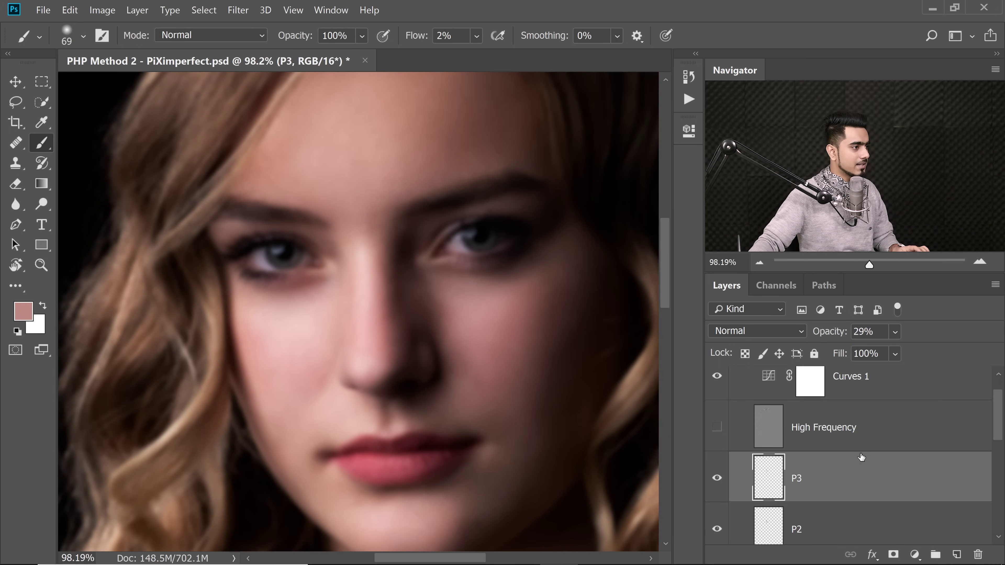
{"action": "left_click", "coordinate": [957, 555]}
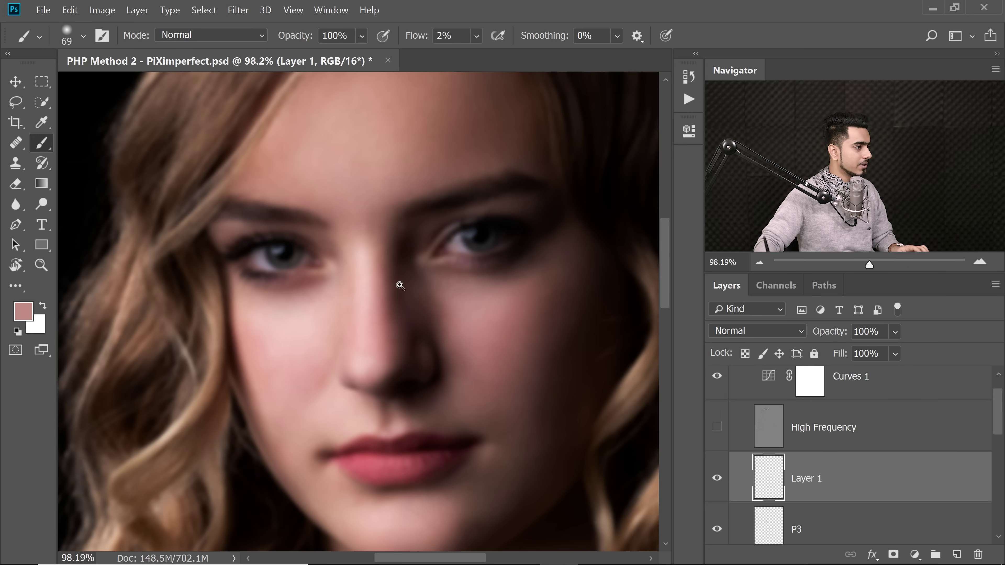
- Blend the shadow edge along the upright nose bridge on Layer 1 with reddish-brown tones sampled beside it
{"action": "left_click_drag", "start_coordinate": [399, 286], "coordinate": [417, 280]}
{"action": "left_click", "coordinate": [366, 310], "text": "alt"}
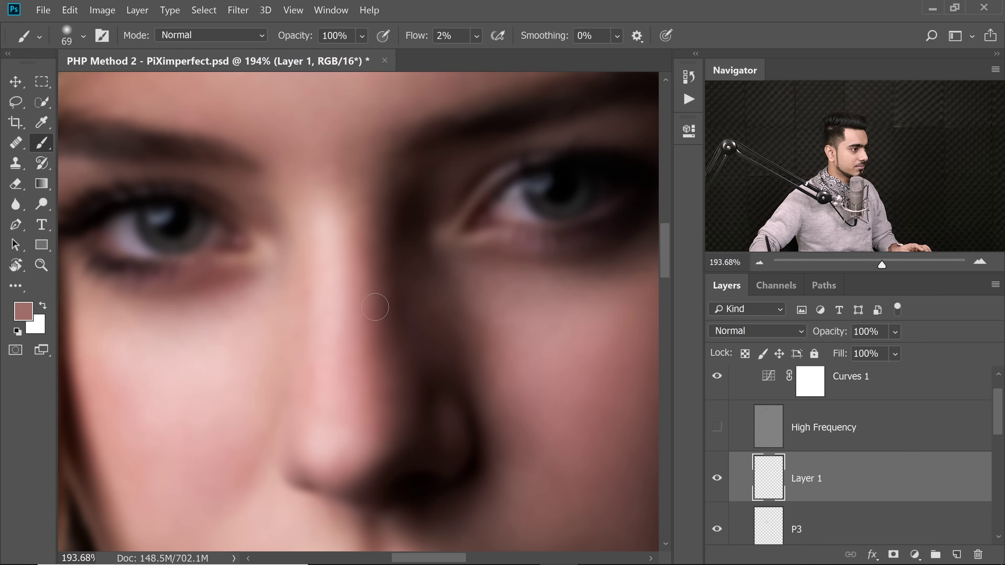
{"action": "left_click", "coordinate": [383, 269], "text": "alt"}
{"action": "left_click_drag", "start_coordinate": [406, 328], "coordinate": [420, 239]}
- Rotate the canvas to 45° and smooth the shadowed side of the nose bridge with sampled dark brown tones
{"action": "key", "text": "r"}
{"action": "left_click_drag", "start_coordinate": [420, 190], "coordinate": [448, 256]}
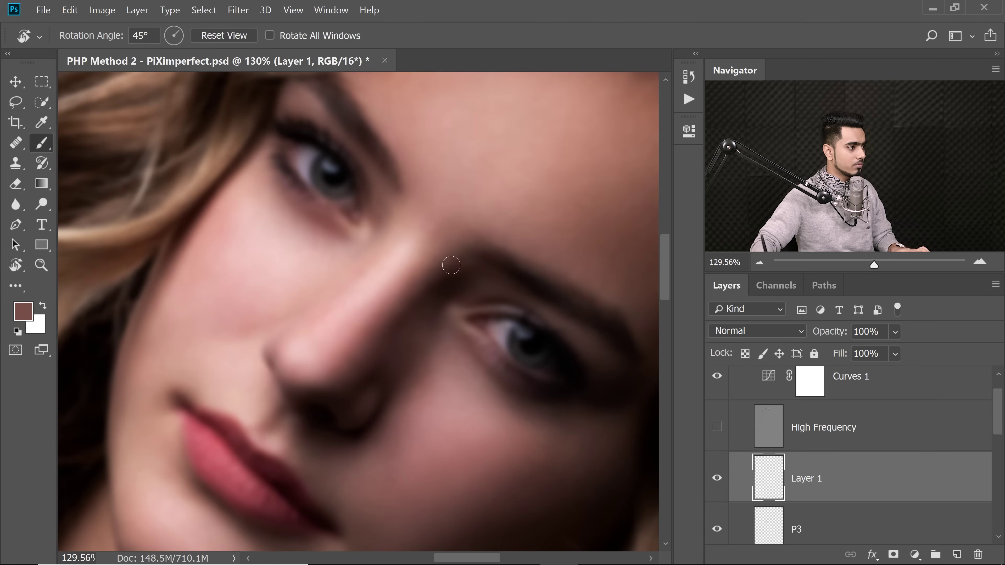
{"action": "key", "text": "b"}
{"action": "left_click_drag", "start_coordinate": [416, 309], "coordinate": [395, 294]}
{"action": "scroll", "coordinate": [391, 294], "scroll_direction": "up", "scroll_amount": 5}
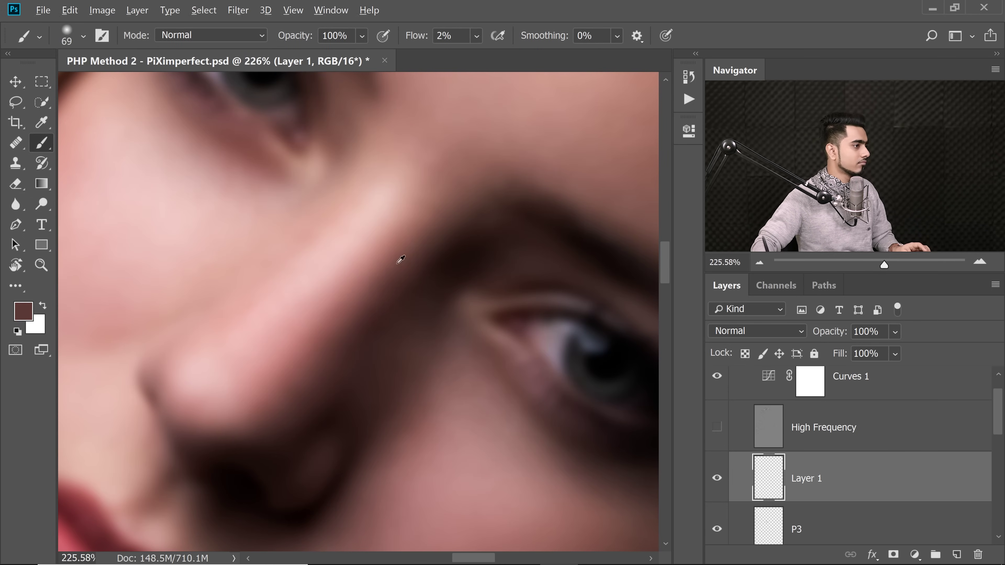
{"action": "scroll", "coordinate": [400, 330], "scroll_direction": "down", "scroll_amount": 6}
{"action": "left_click_drag", "start_coordinate": [406, 299], "coordinate": [425, 276]}
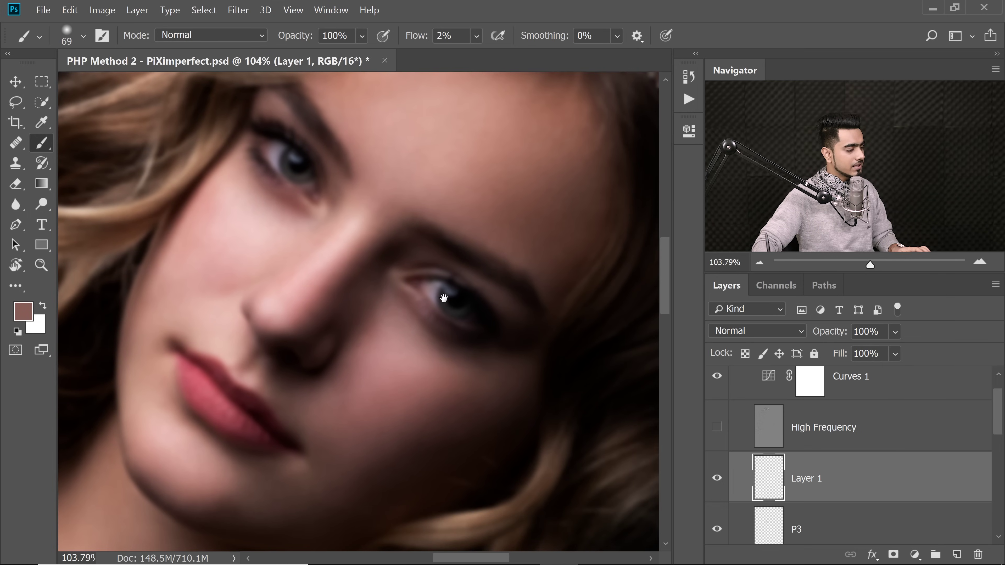
- Reset the canvas rotation to 0° and return to the Brush tool near the shadowed cheek
{"action": "key", "text": "r"}
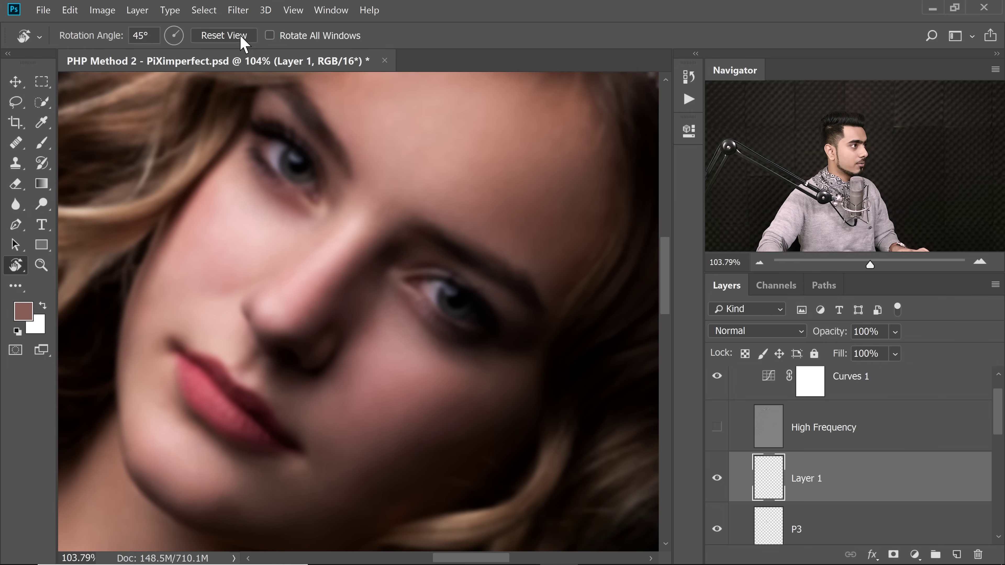
{"action": "left_click", "coordinate": [245, 36]}
{"action": "scroll", "coordinate": [423, 298], "scroll_direction": "up", "scroll_amount": 2}
{"action": "scroll", "coordinate": [424, 298], "scroll_direction": "up", "scroll_amount": 4}
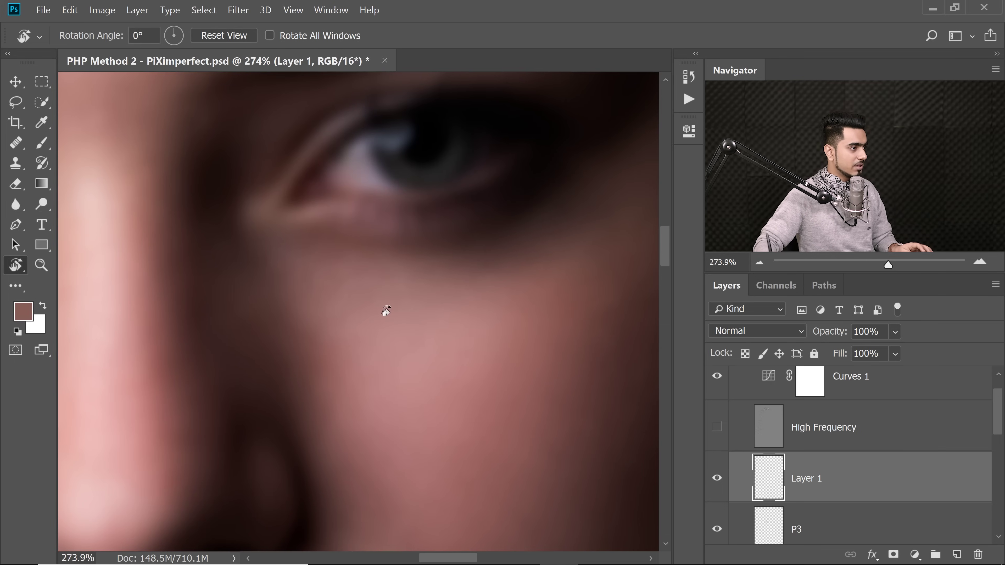
{"action": "key", "text": "b"}
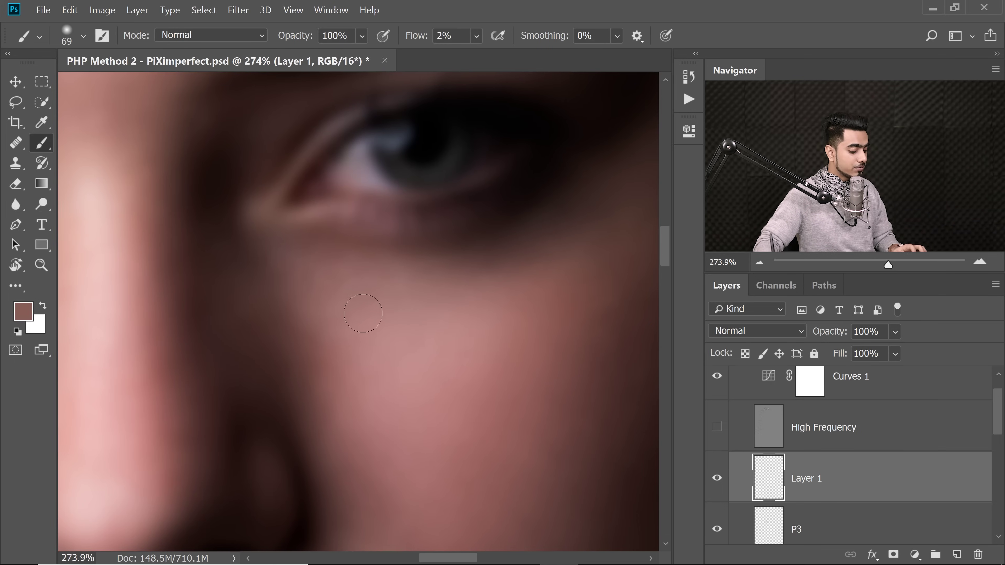
{"action": "key", "text": "r"}
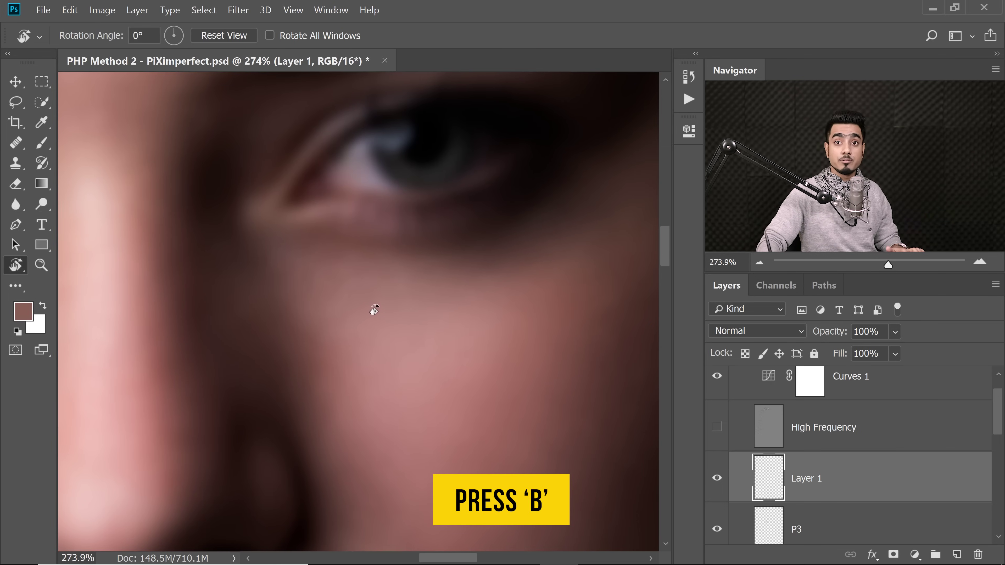
{"action": "key", "text": "b"}
- Blend the skin beneath the shadowed eye on Layer 1 with sampled light pink, enlarging the brush to 88
{"action": "right_click", "coordinate": [383, 328]}
{"action": "left_click", "coordinate": [359, 319], "text": "alt"}
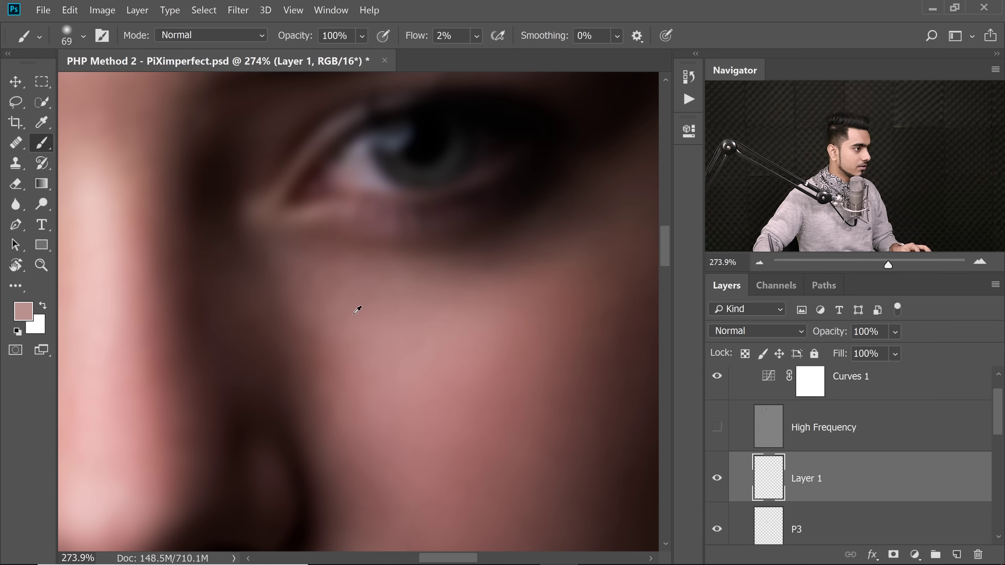
{"action": "left_click", "coordinate": [355, 305], "text": "alt"}
{"action": "left_click_drag", "start_coordinate": [381, 284], "coordinate": [318, 275]}
{"action": "left_click", "coordinate": [364, 325], "text": "alt"}
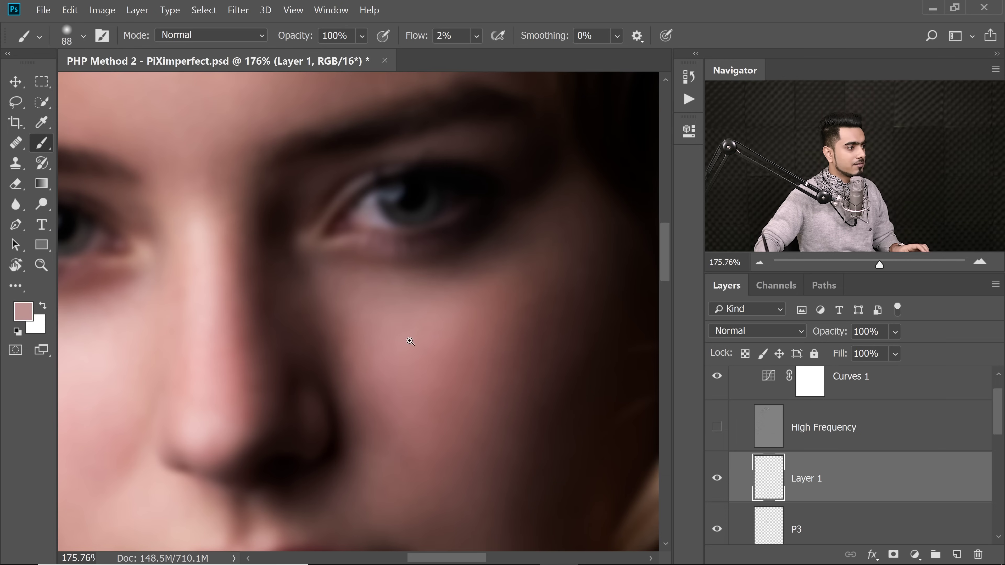
- Enlarge the brush to 119 and smooth the shadowed cheek toward the outer eye corner with sampled tones
{"action": "scroll", "coordinate": [417, 333], "scroll_direction": "down", "scroll_amount": 3}
{"action": "scroll", "coordinate": [451, 330], "scroll_direction": "up", "scroll_amount": 3}
{"action": "left_click", "coordinate": [389, 336], "text": "alt"}
{"action": "mouse_move", "coordinate": [373, 315]}
{"action": "left_mouse_down"}
{"action": "mouse_move", "coordinate": [402, 294]}
{"action": "mouse_move", "coordinate": [432, 315]}
{"action": "left_mouse_up"}
{"action": "left_click", "coordinate": [412, 314], "text": "alt"}
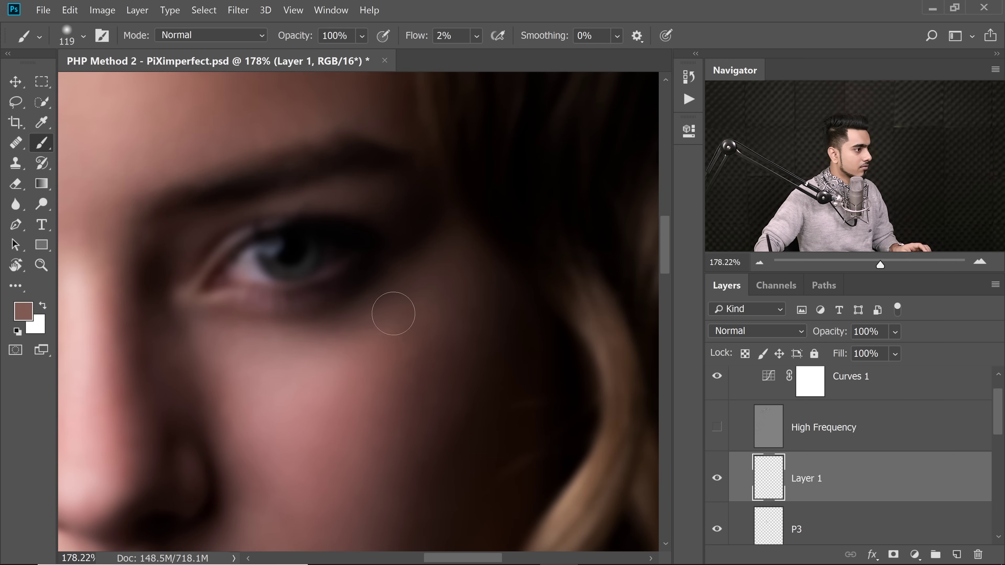
- Blend the remaining uneven facial tones on Layer 1 with freshly sampled skin colours using the size 119 brush
{"action": "scroll", "coordinate": [539, 314], "scroll_direction": "down", "scroll_amount": 4}
{"action": "left_click_drag", "start_coordinate": [373, 351], "coordinate": [376, 281]}
{"action": "left_click", "coordinate": [349, 322], "text": "alt"}
{"action": "left_click_drag", "start_coordinate": [420, 341], "coordinate": [377, 327]}
{"action": "left_click_drag", "start_coordinate": [367, 194], "coordinate": [375, 306]}
{"action": "left_click_drag", "start_coordinate": [387, 237], "coordinate": [393, 286]}
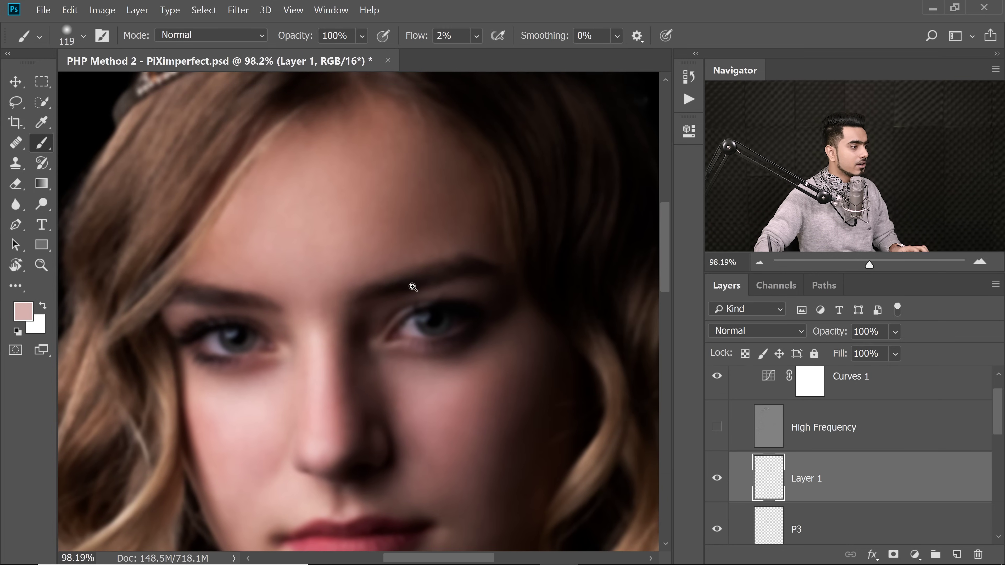
- Show the High Frequency layer again and compare the face with and without Layer 1
{"action": "scroll", "coordinate": [410, 293], "scroll_direction": "down", "scroll_amount": 3}
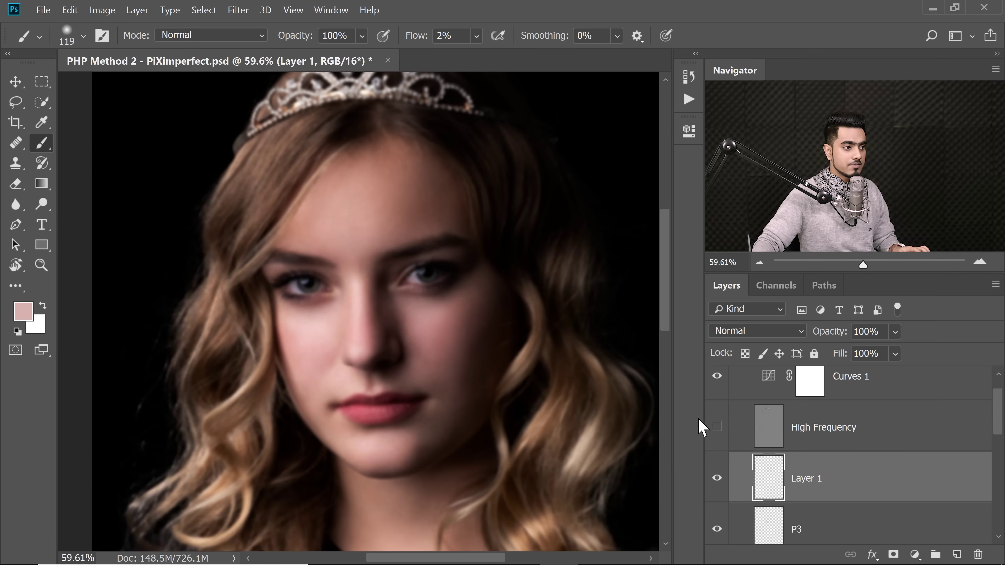
{"action": "left_click", "coordinate": [719, 429]}
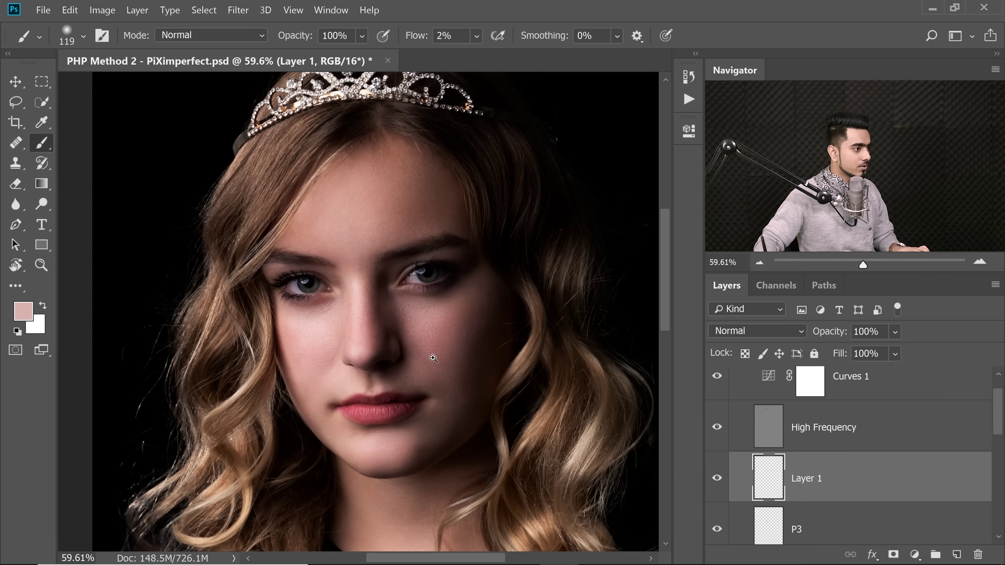
{"action": "scroll", "coordinate": [433, 359], "scroll_direction": "up", "scroll_amount": 2}
{"action": "left_click", "coordinate": [717, 478]}
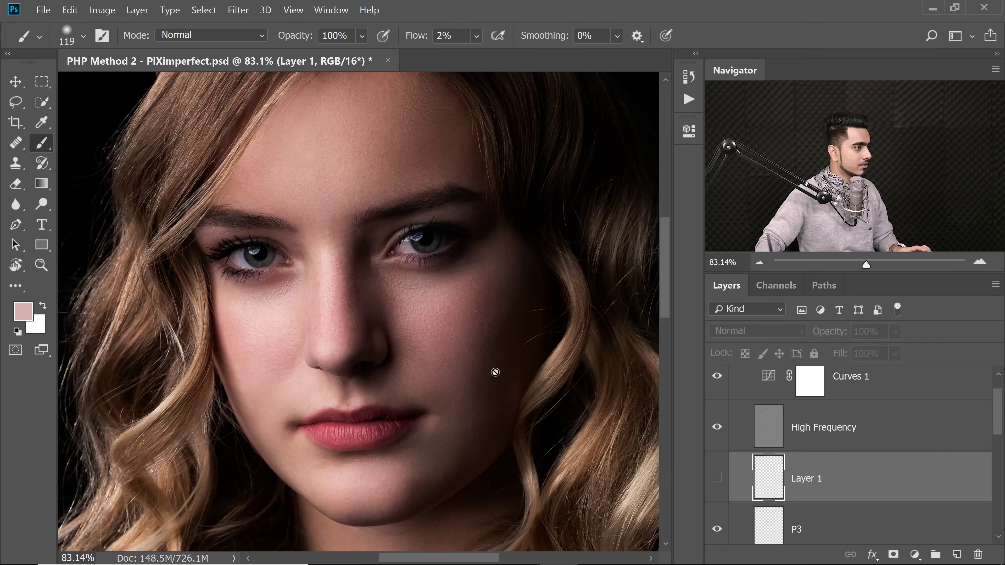
{"action": "scroll", "coordinate": [345, 294], "scroll_direction": "up", "scroll_amount": 2}
{"action": "left_click_drag", "start_coordinate": [332, 315], "coordinate": [342, 276]}
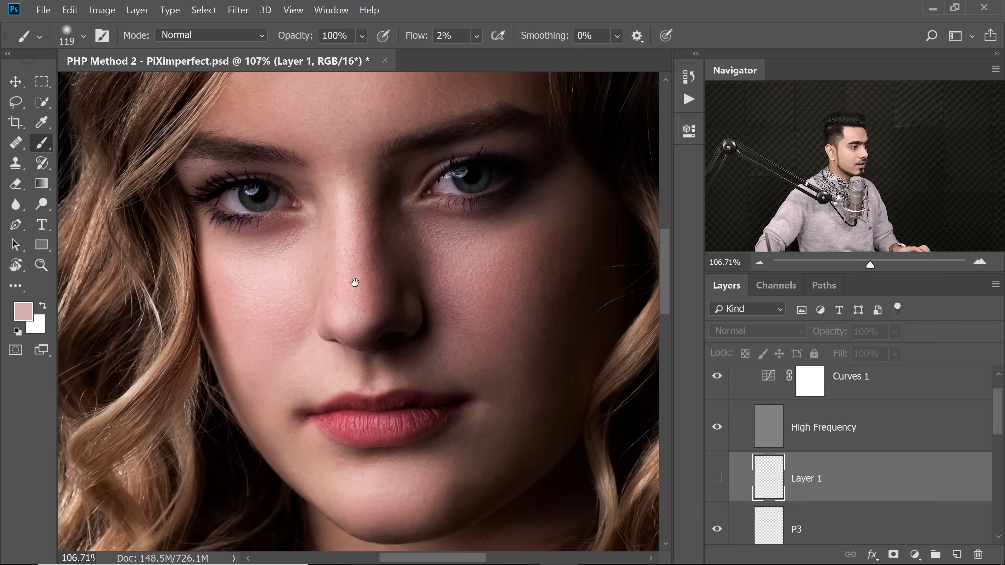
{"action": "left_click", "coordinate": [716, 479]}
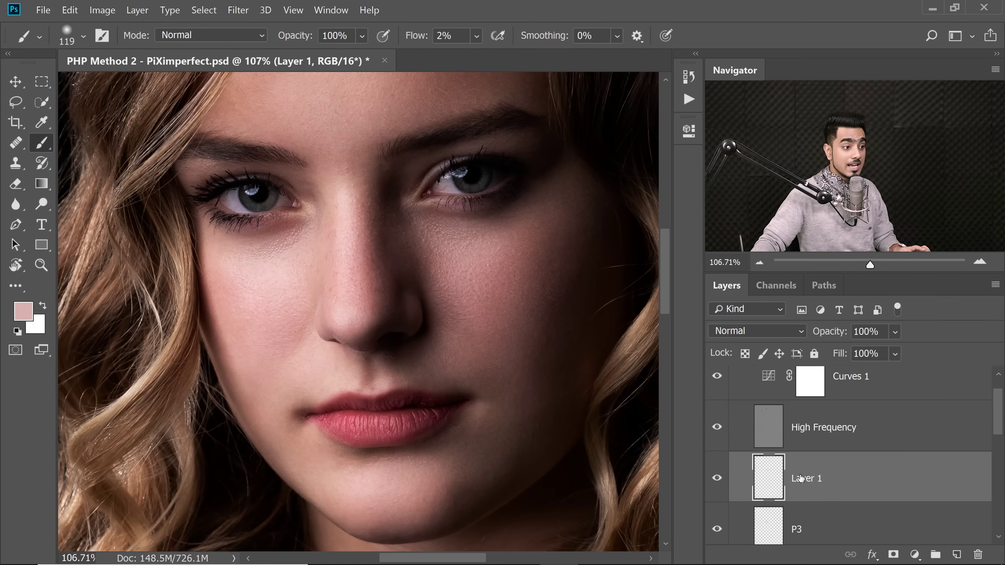
- Rename Layer 1 as P4
{"action": "left_click_drag", "start_coordinate": [996, 421], "coordinate": [973, 438]}
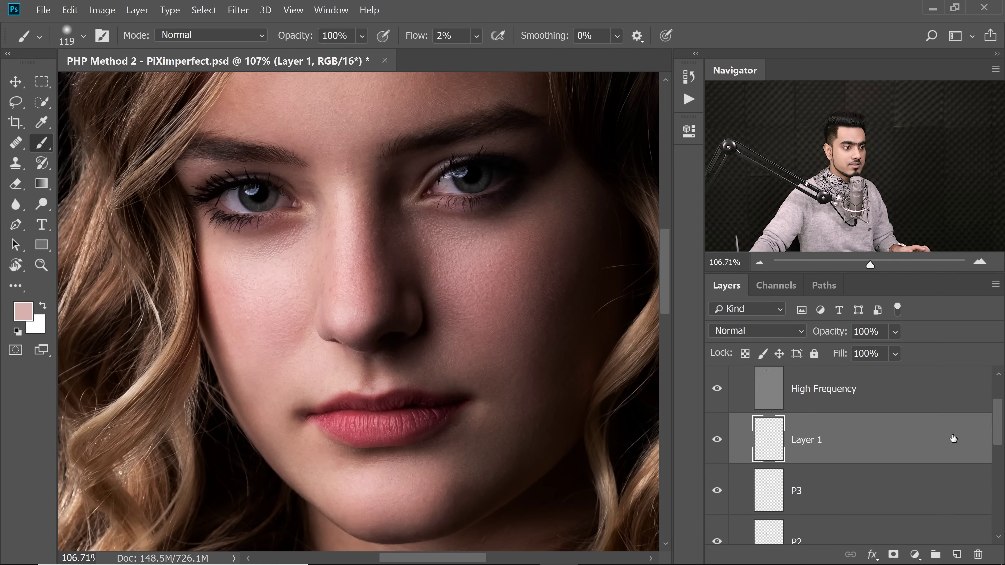
{"action": "double_click", "coordinate": [813, 441]}
{"action": "type", "text": "P"}
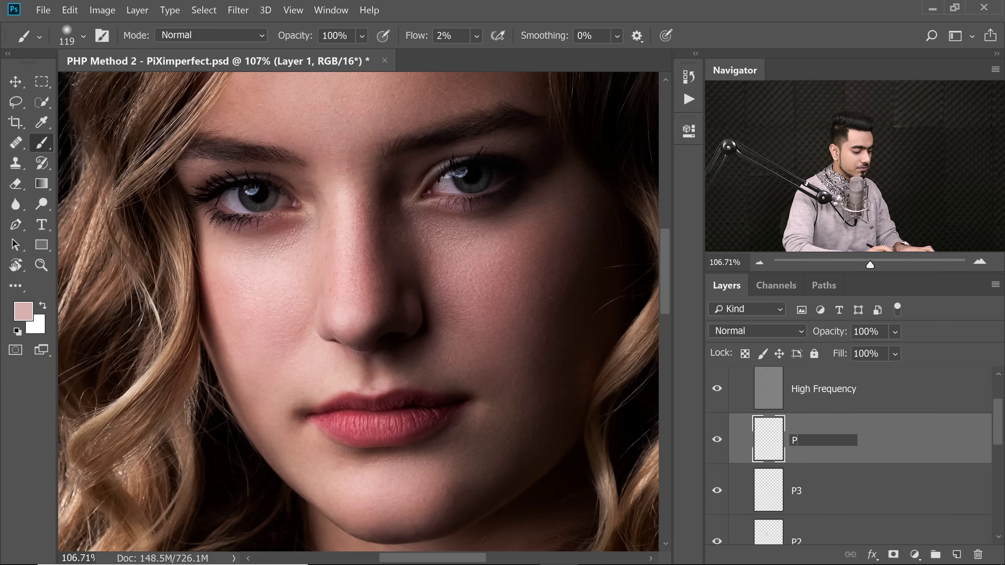
{"action": "type", "text": "4"}
{"action": "key", "text": "Return"}
- Group the polishing layers from P4 down to Polishing
{"action": "left_click_drag", "start_coordinate": [997, 436], "coordinate": [996, 469]}
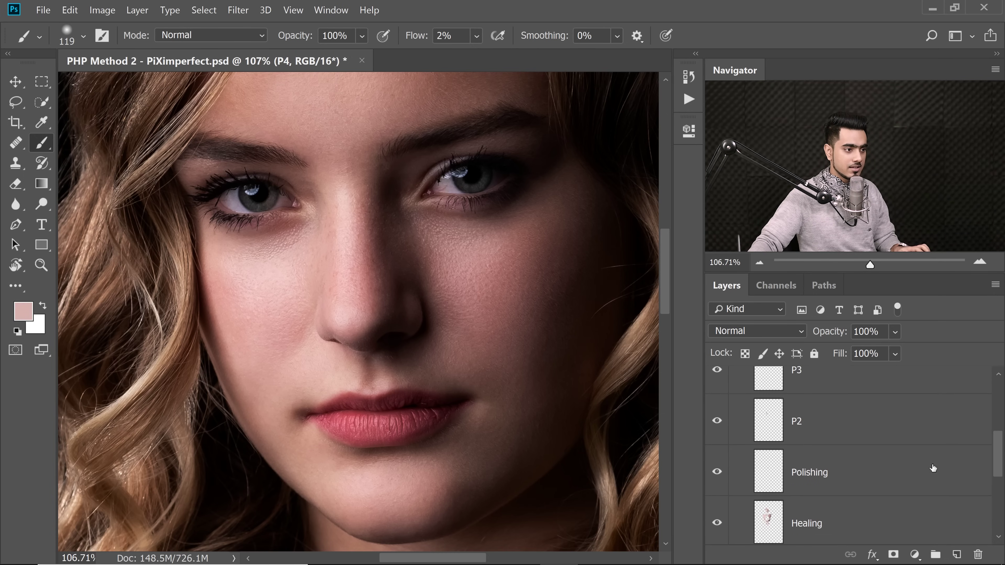
{"action": "left_click", "coordinate": [851, 471], "text": "shift"}
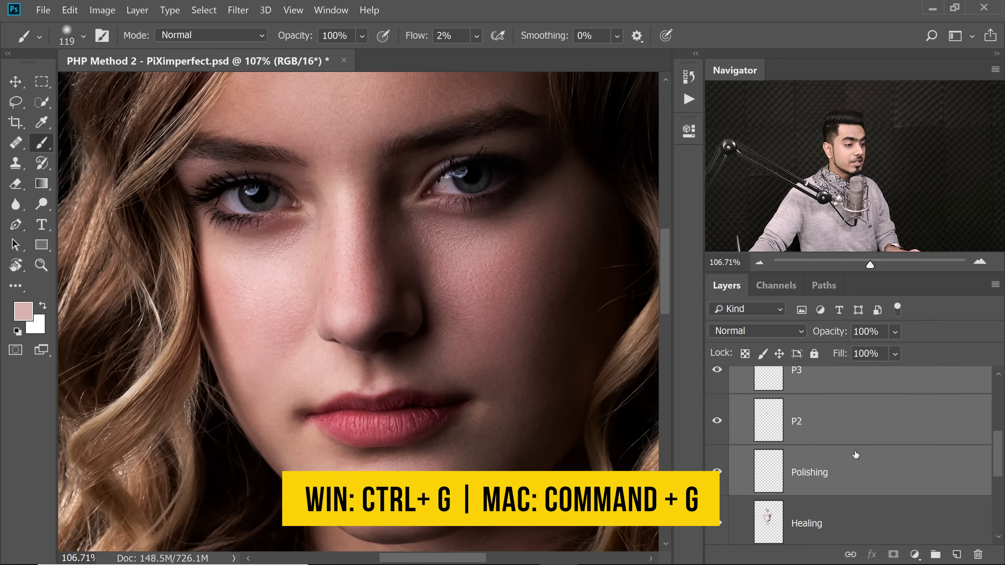
{"action": "key", "text": "ctrl+g"}
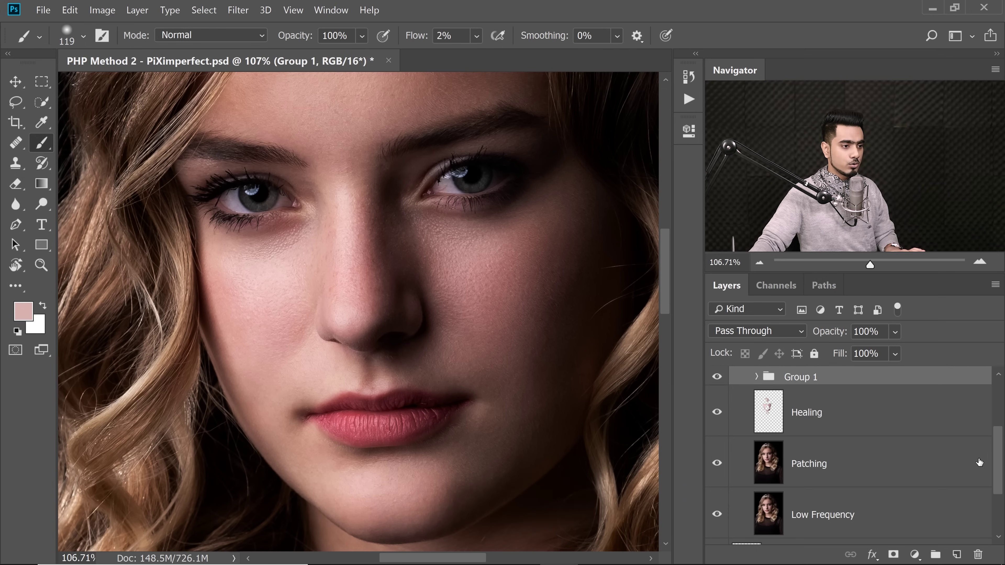
- Rename the new layer group as Polishing
{"action": "scroll", "coordinate": [999, 465], "scroll_direction": "up", "scroll_amount": 3}
{"action": "double_click", "coordinate": [804, 482]}
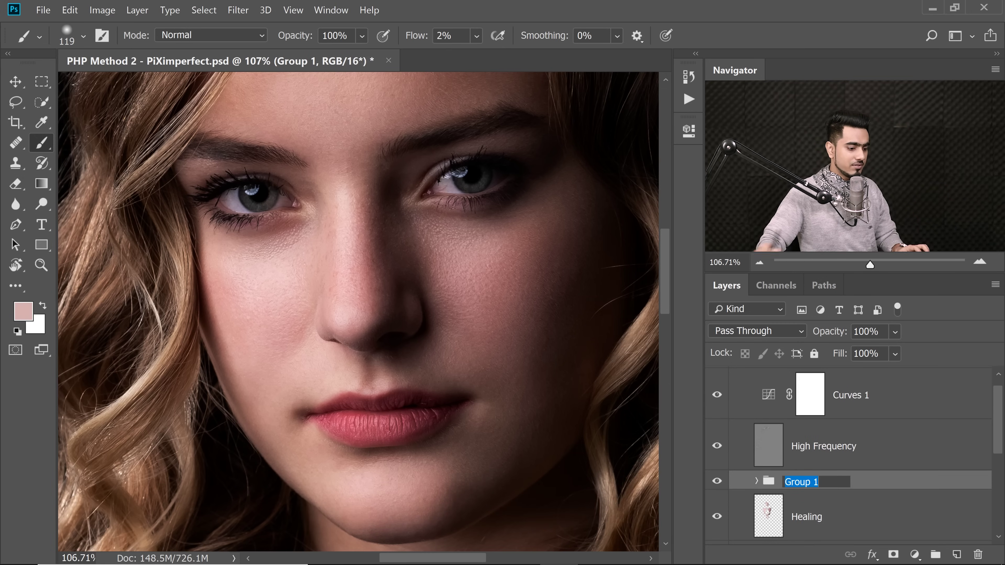
{"action": "type", "text": "Polishing"}
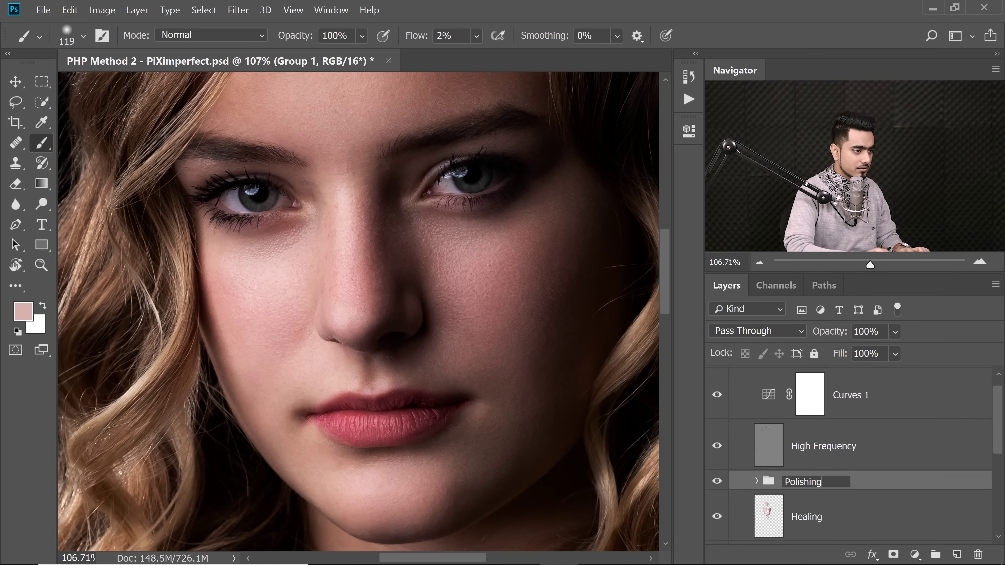
{"action": "key", "text": "Return"}
- Compare the face with the Polishing group hidden and shown
{"action": "scroll", "coordinate": [472, 290], "scroll_direction": "down", "scroll_amount": 3}
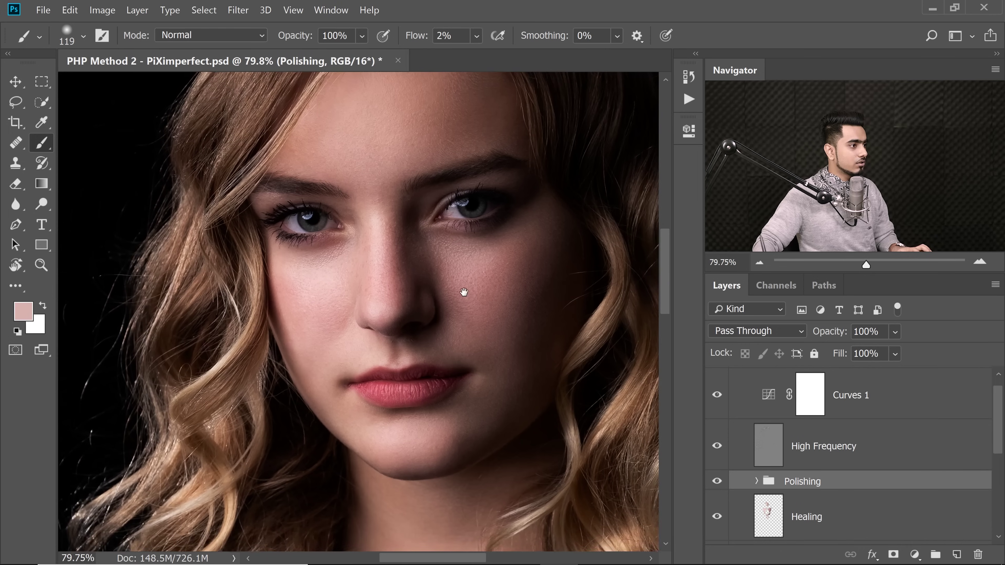
{"action": "left_click", "coordinate": [718, 482]}
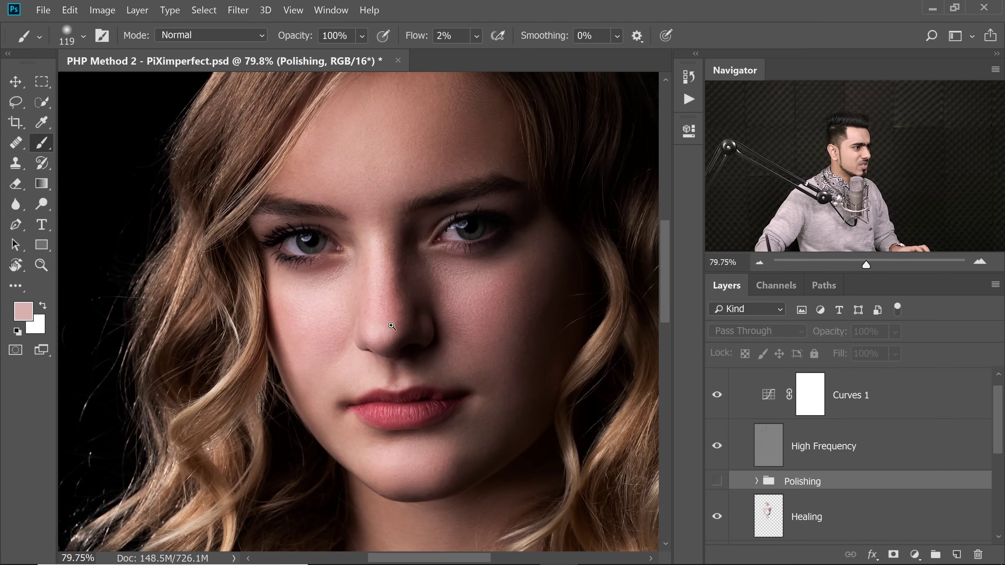
{"action": "scroll", "coordinate": [388, 327], "scroll_direction": "up", "scroll_amount": 1}
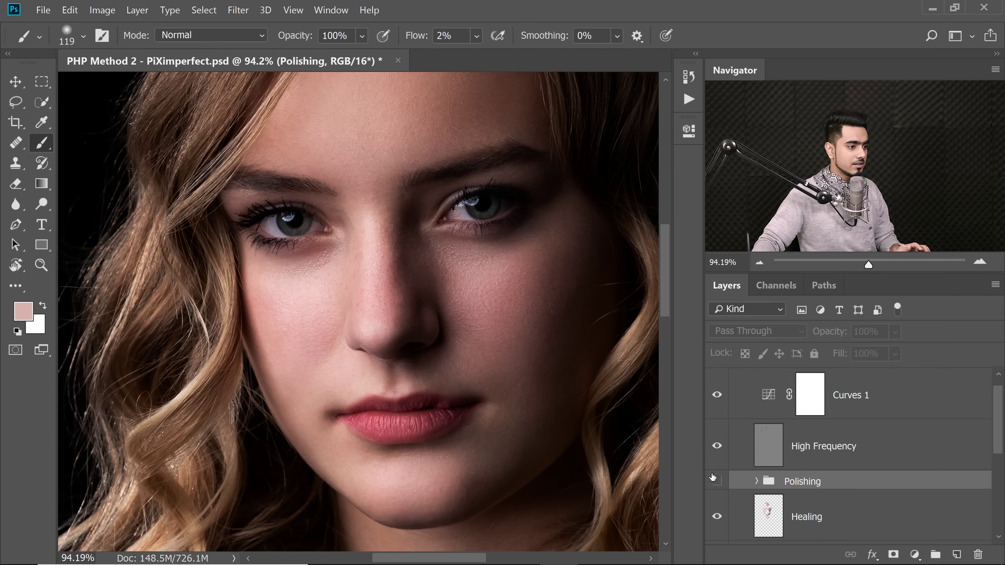
{"action": "left_click", "coordinate": [716, 482]}
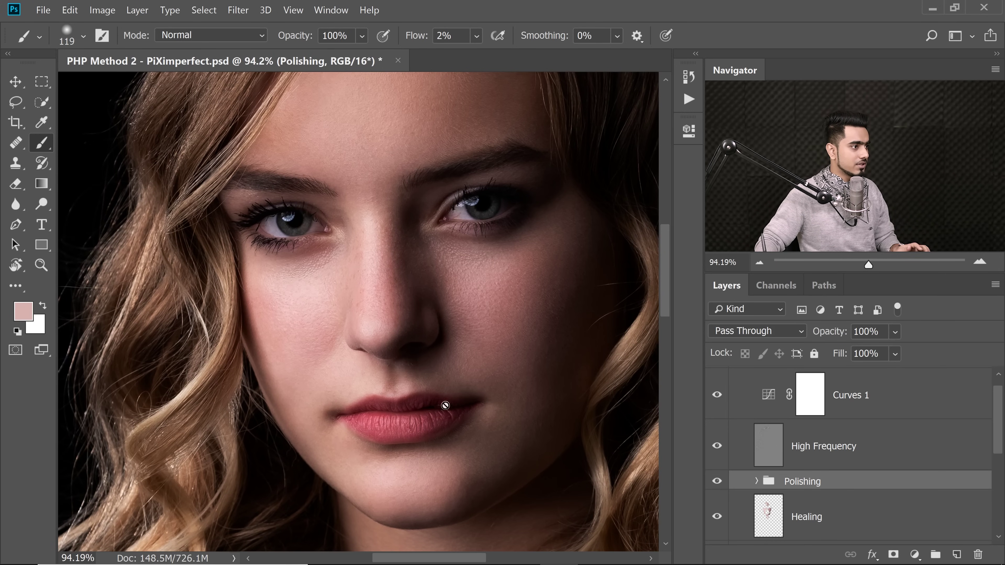
{"action": "scroll", "coordinate": [460, 258], "scroll_direction": "down", "scroll_amount": 2}
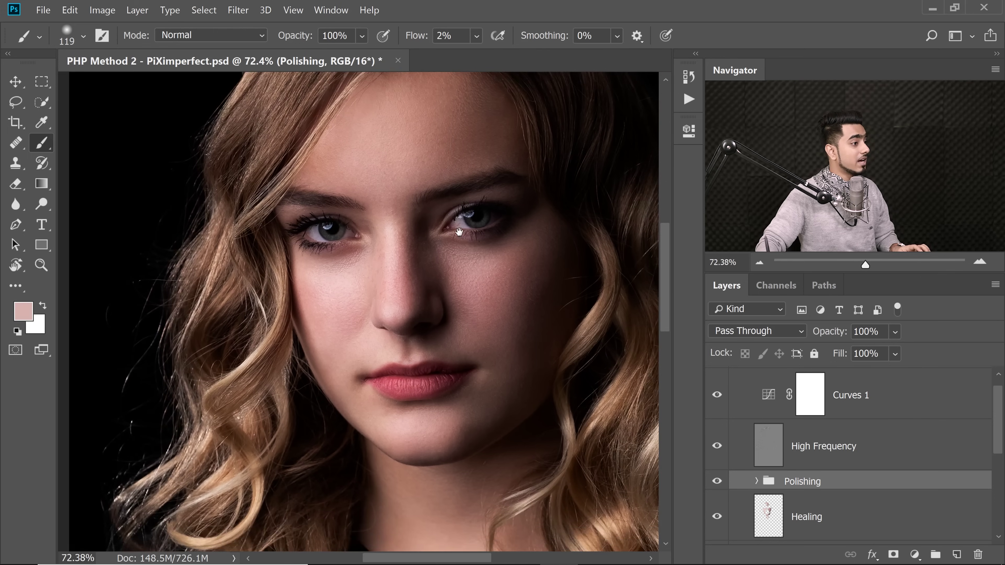
{"action": "left_click_drag", "start_coordinate": [462, 240], "coordinate": [460, 276]}
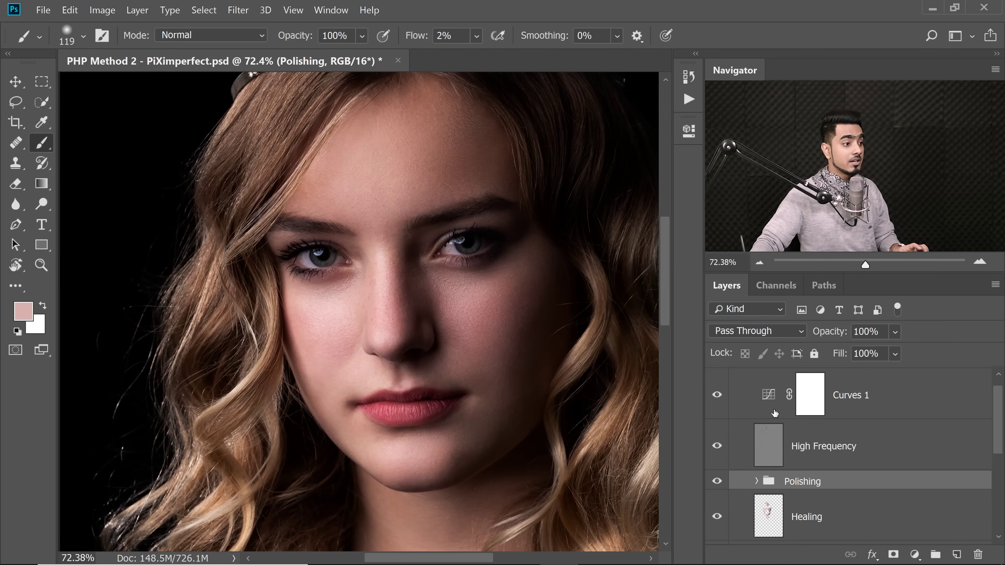
- Delete the Curves 1 adjustment layer and collapse the FS 16-bit - PiXimperfect group
{"action": "mouse_move", "coordinate": [894, 401]}
{"action": "left_mouse_down"}
{"action": "mouse_move", "coordinate": [908, 536]}
{"action": "mouse_move", "coordinate": [910, 504]}
{"action": "left_mouse_up"}
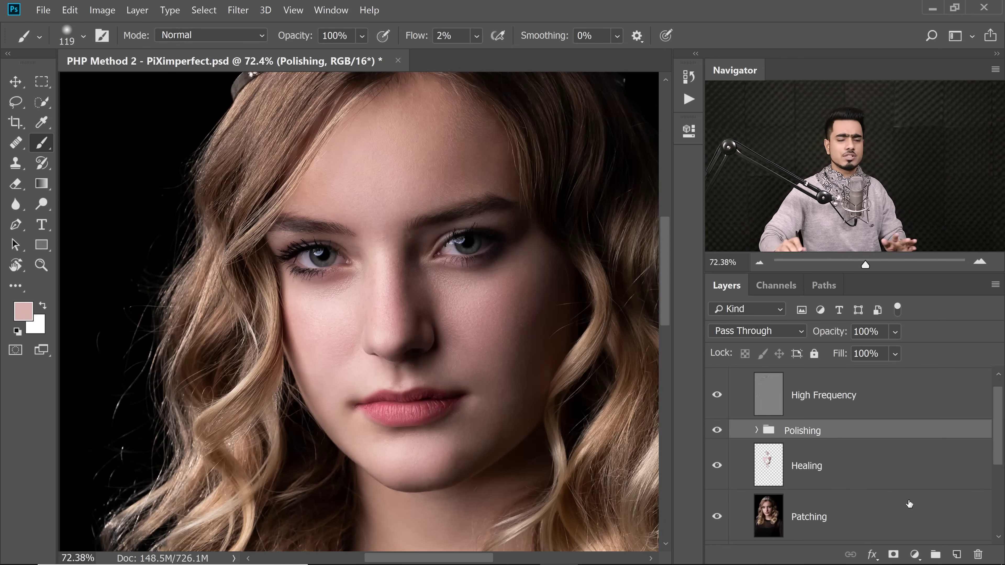
{"action": "left_click_drag", "start_coordinate": [999, 432], "coordinate": [1000, 412]}
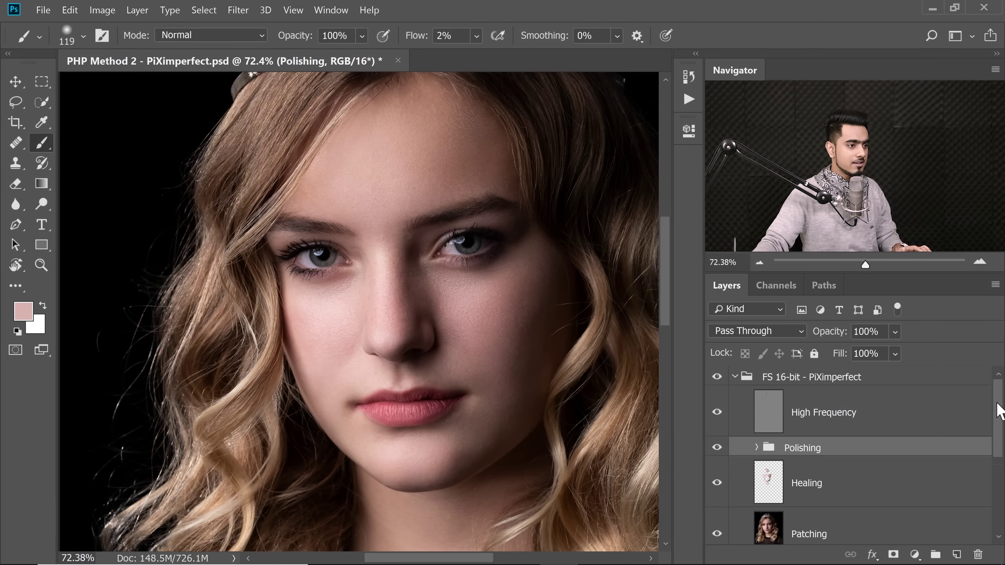
{"action": "left_click", "coordinate": [735, 377]}
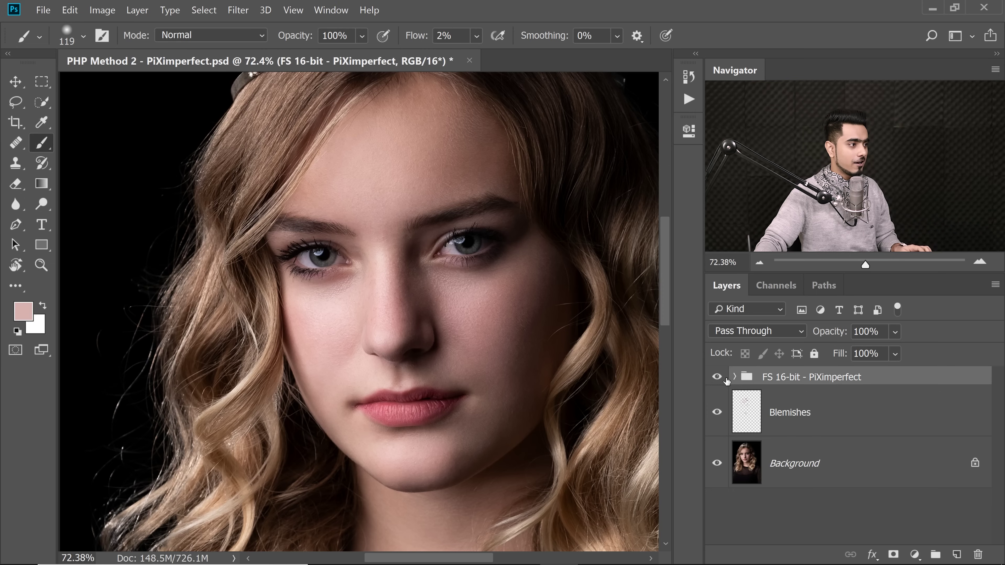
- Compare the retouched portrait with the original Background layer shown alone
{"action": "left_click", "coordinate": [718, 465], "text": "alt"}
{"action": "left_click", "coordinate": [718, 464], "text": "alt"}
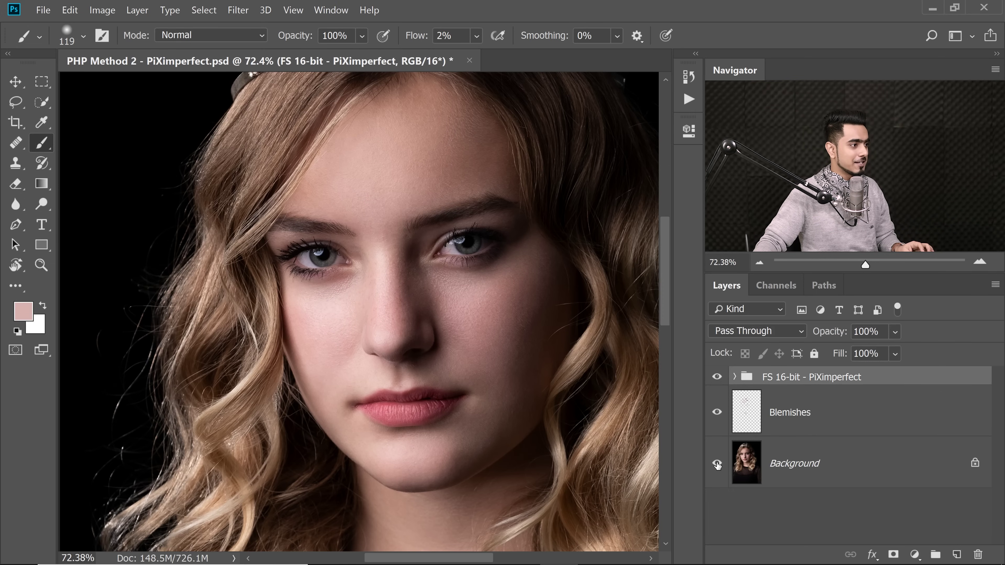